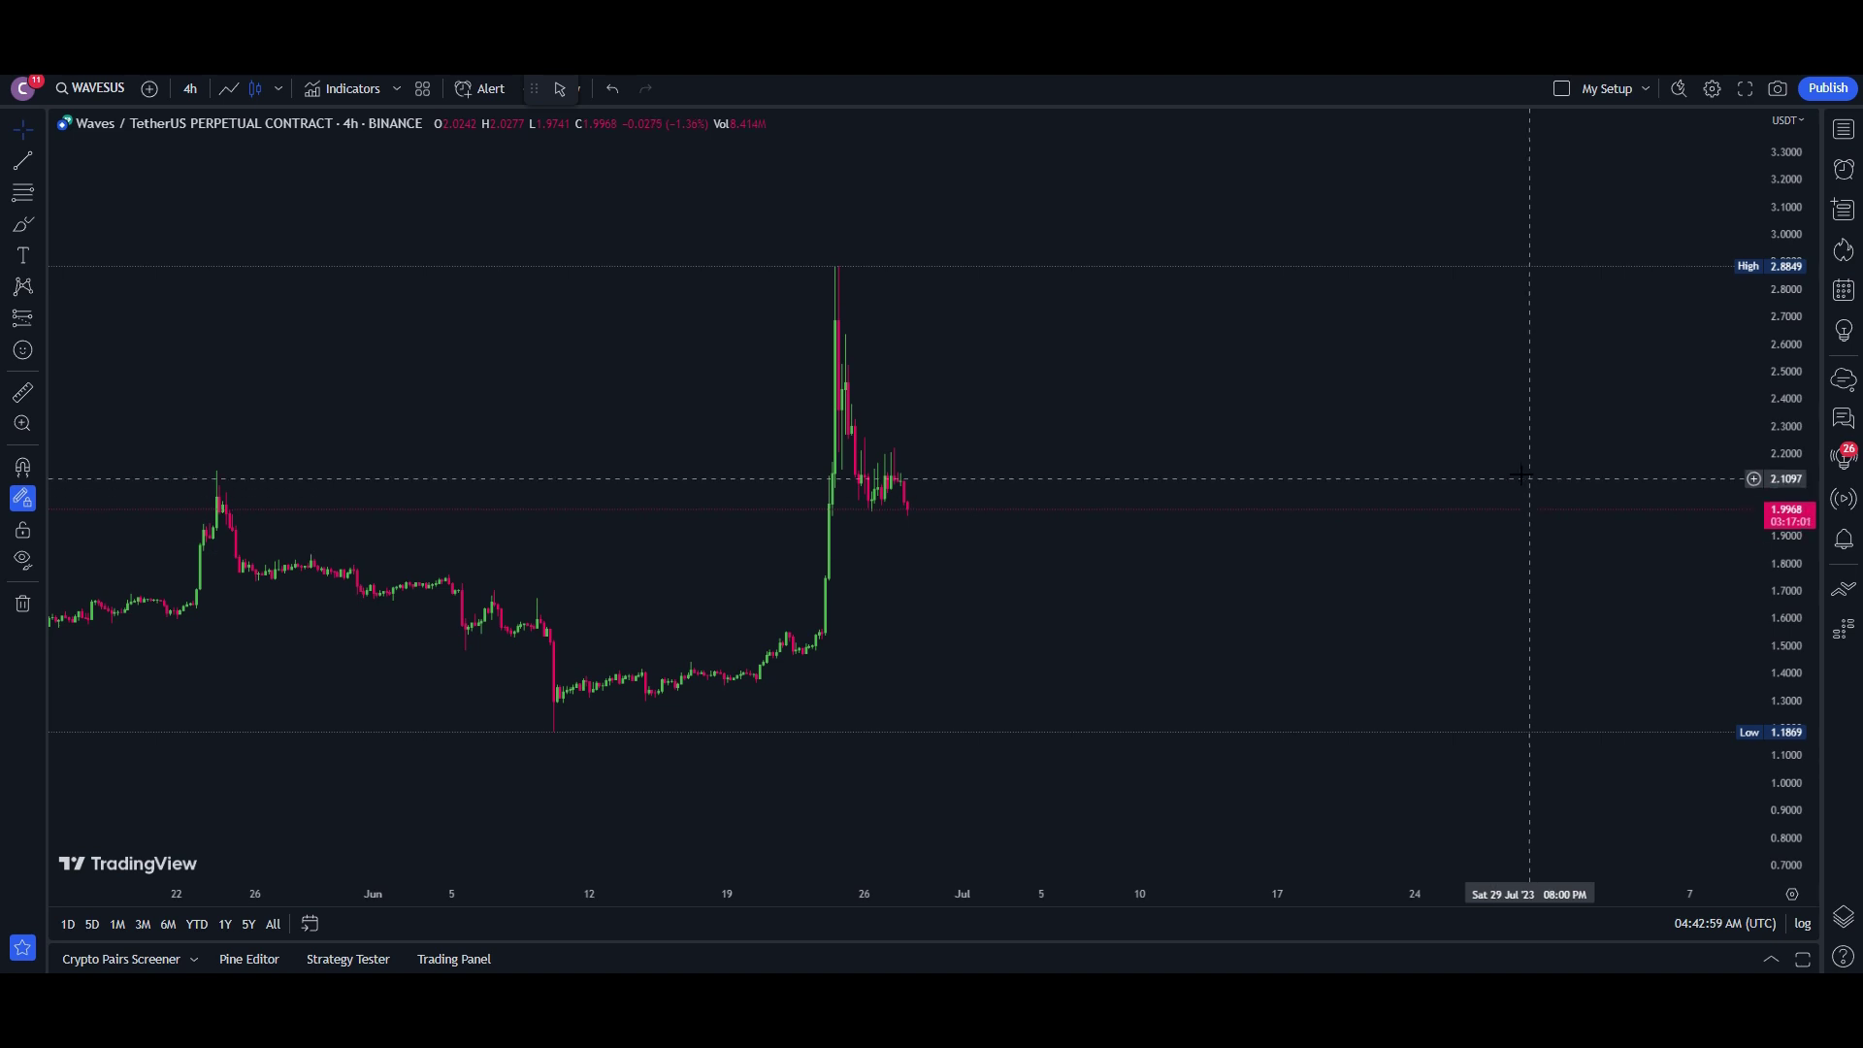
# Search the indicators for "k's" and add K's Reversal Indicator I to the chart.
pyautogui.click(339, 89)
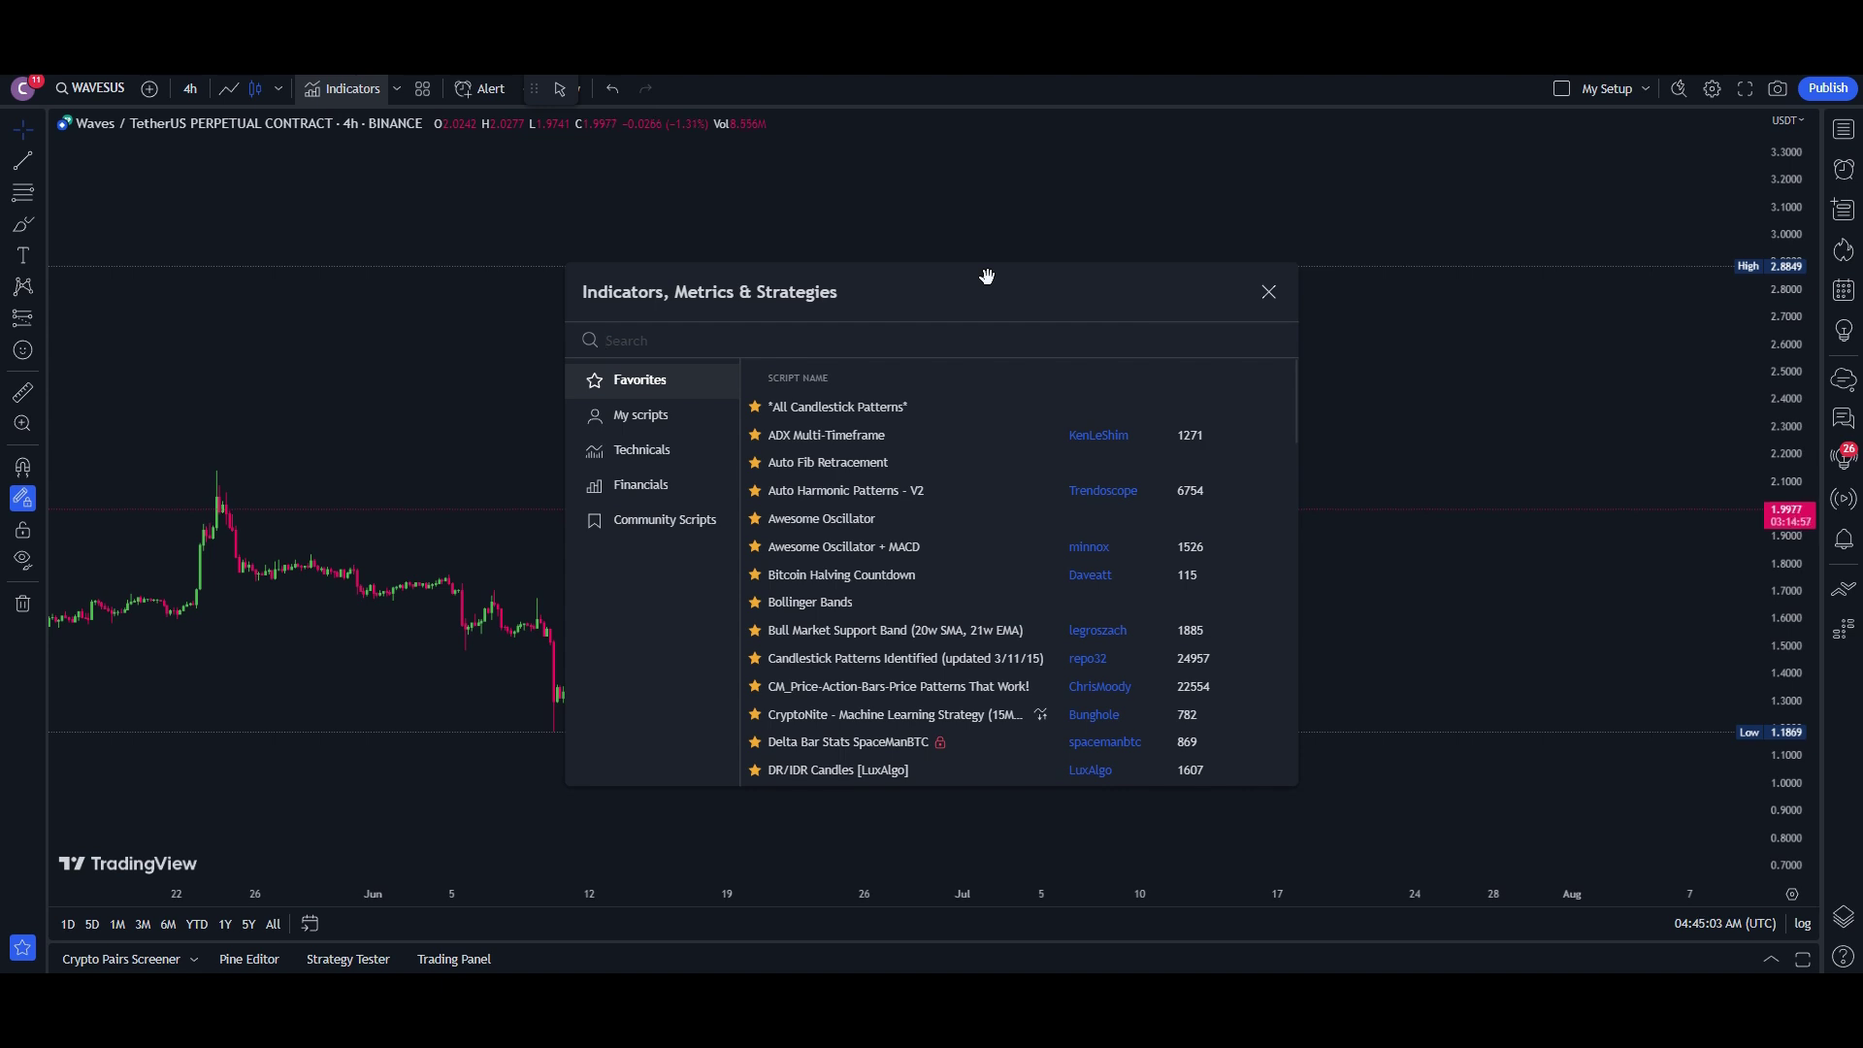
pyautogui.write('k')
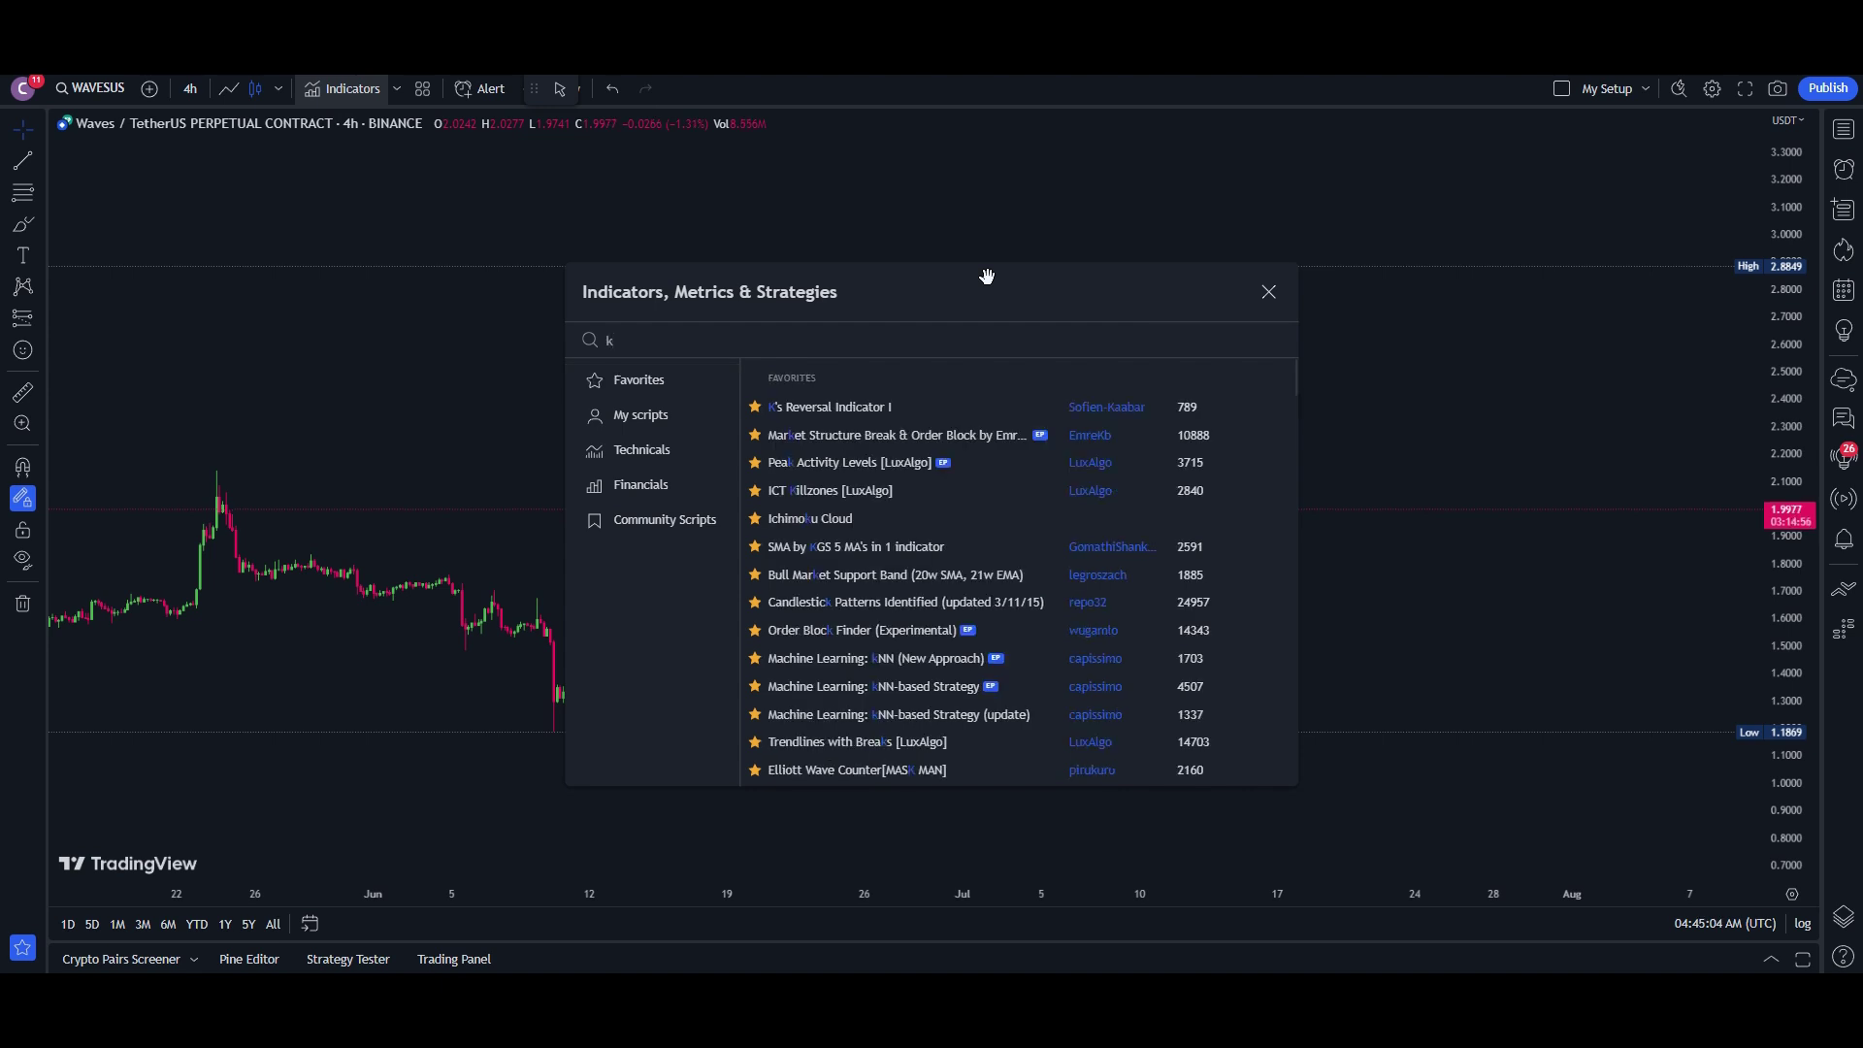
pyautogui.write("'")
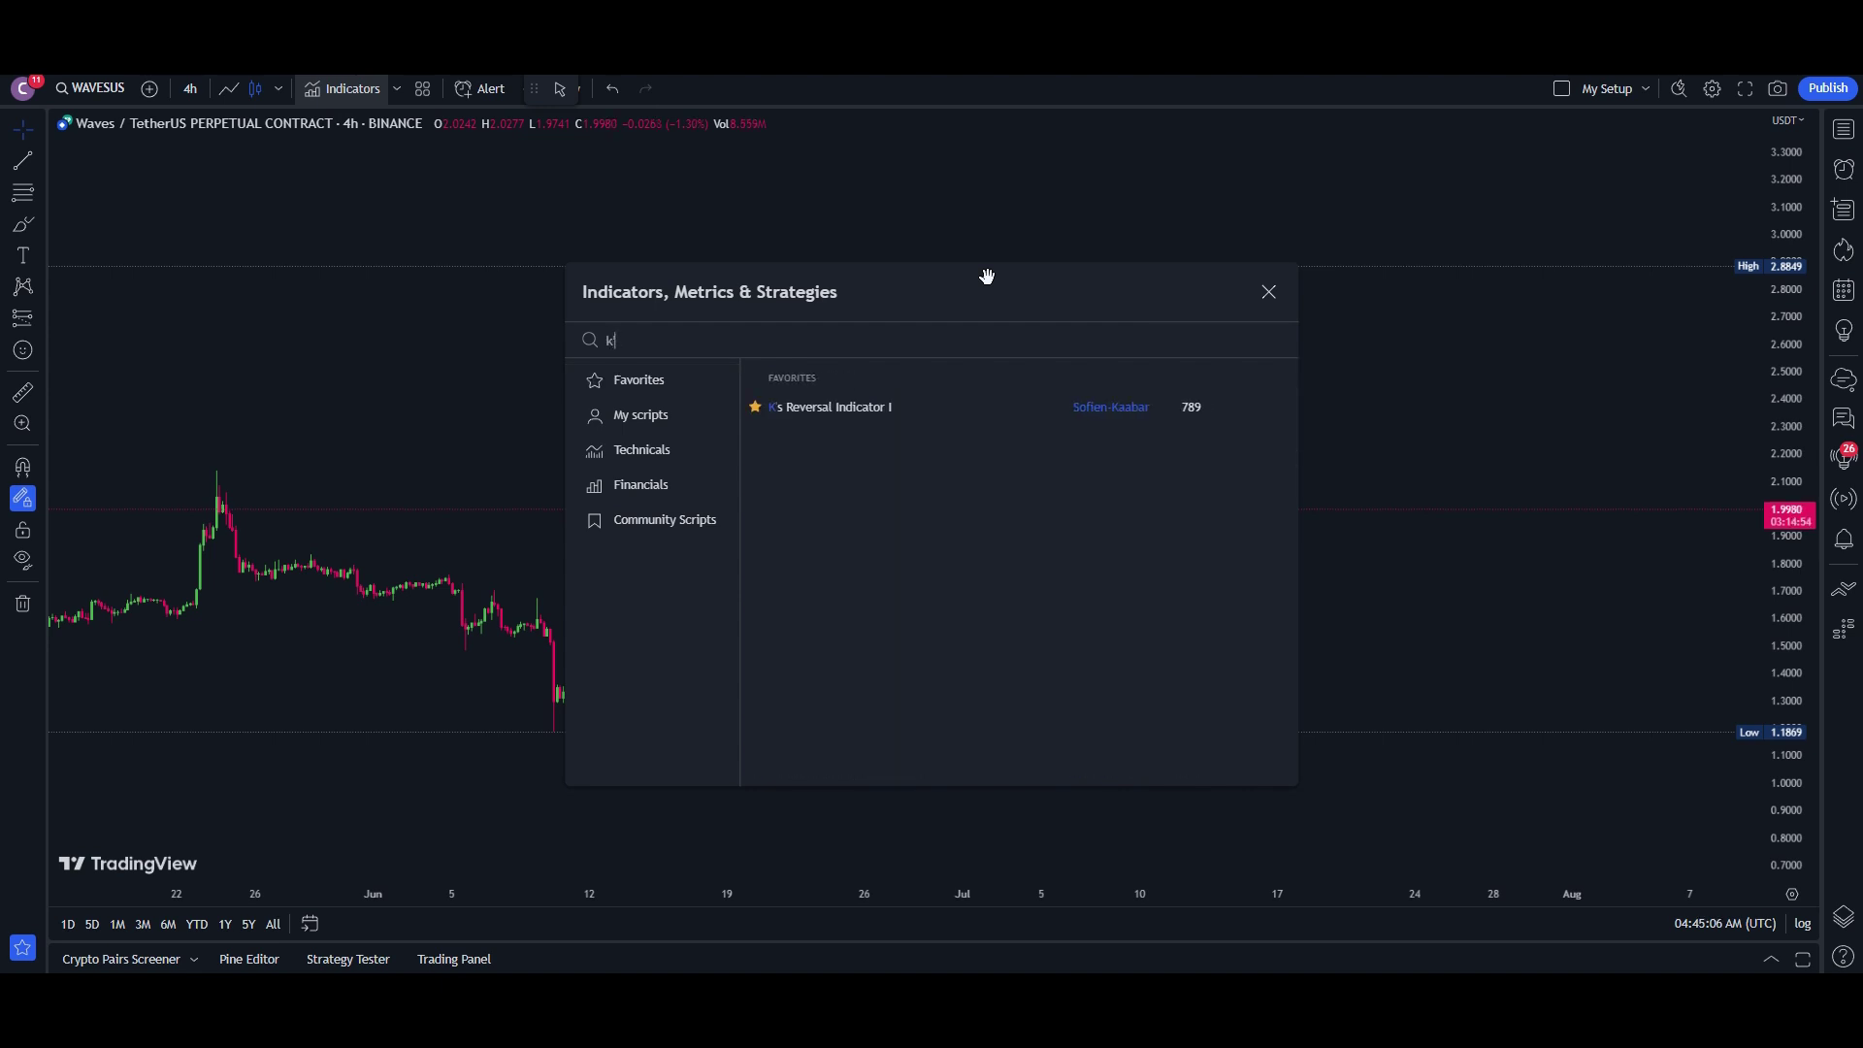
pyautogui.write('s')
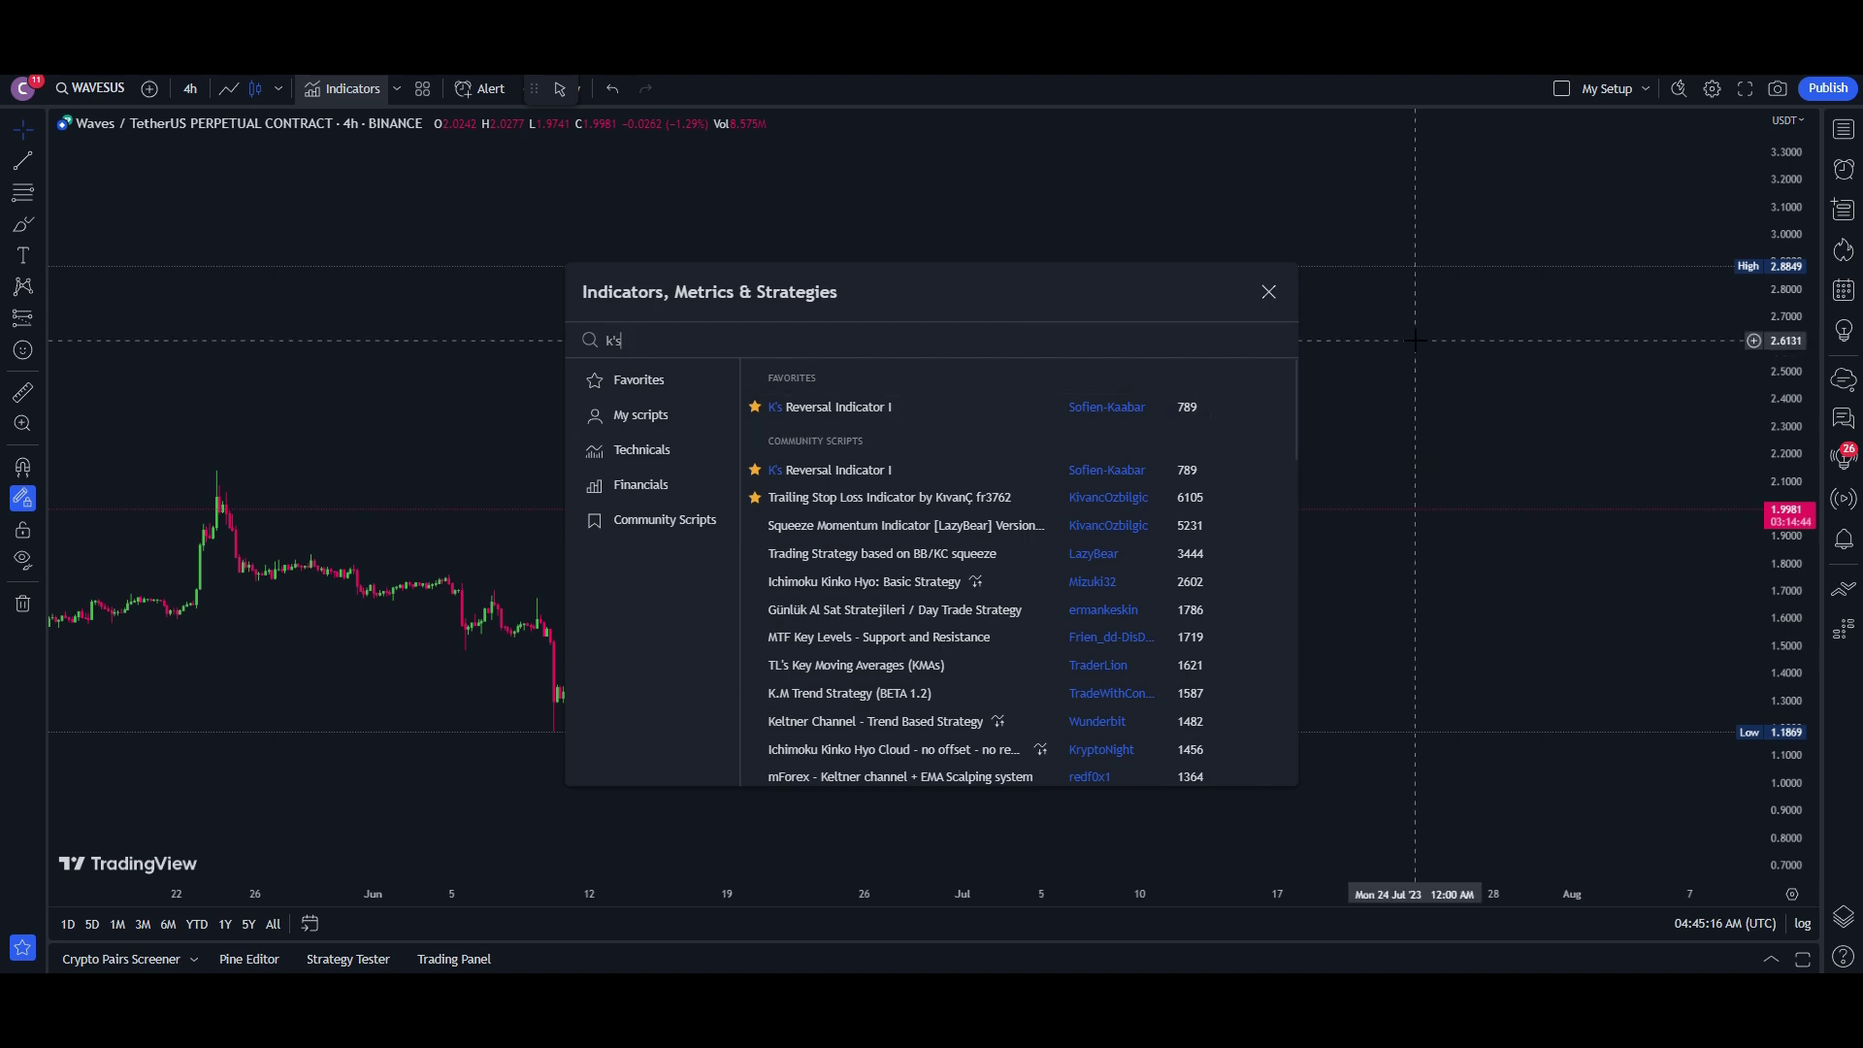
pyautogui.click(1267, 292)
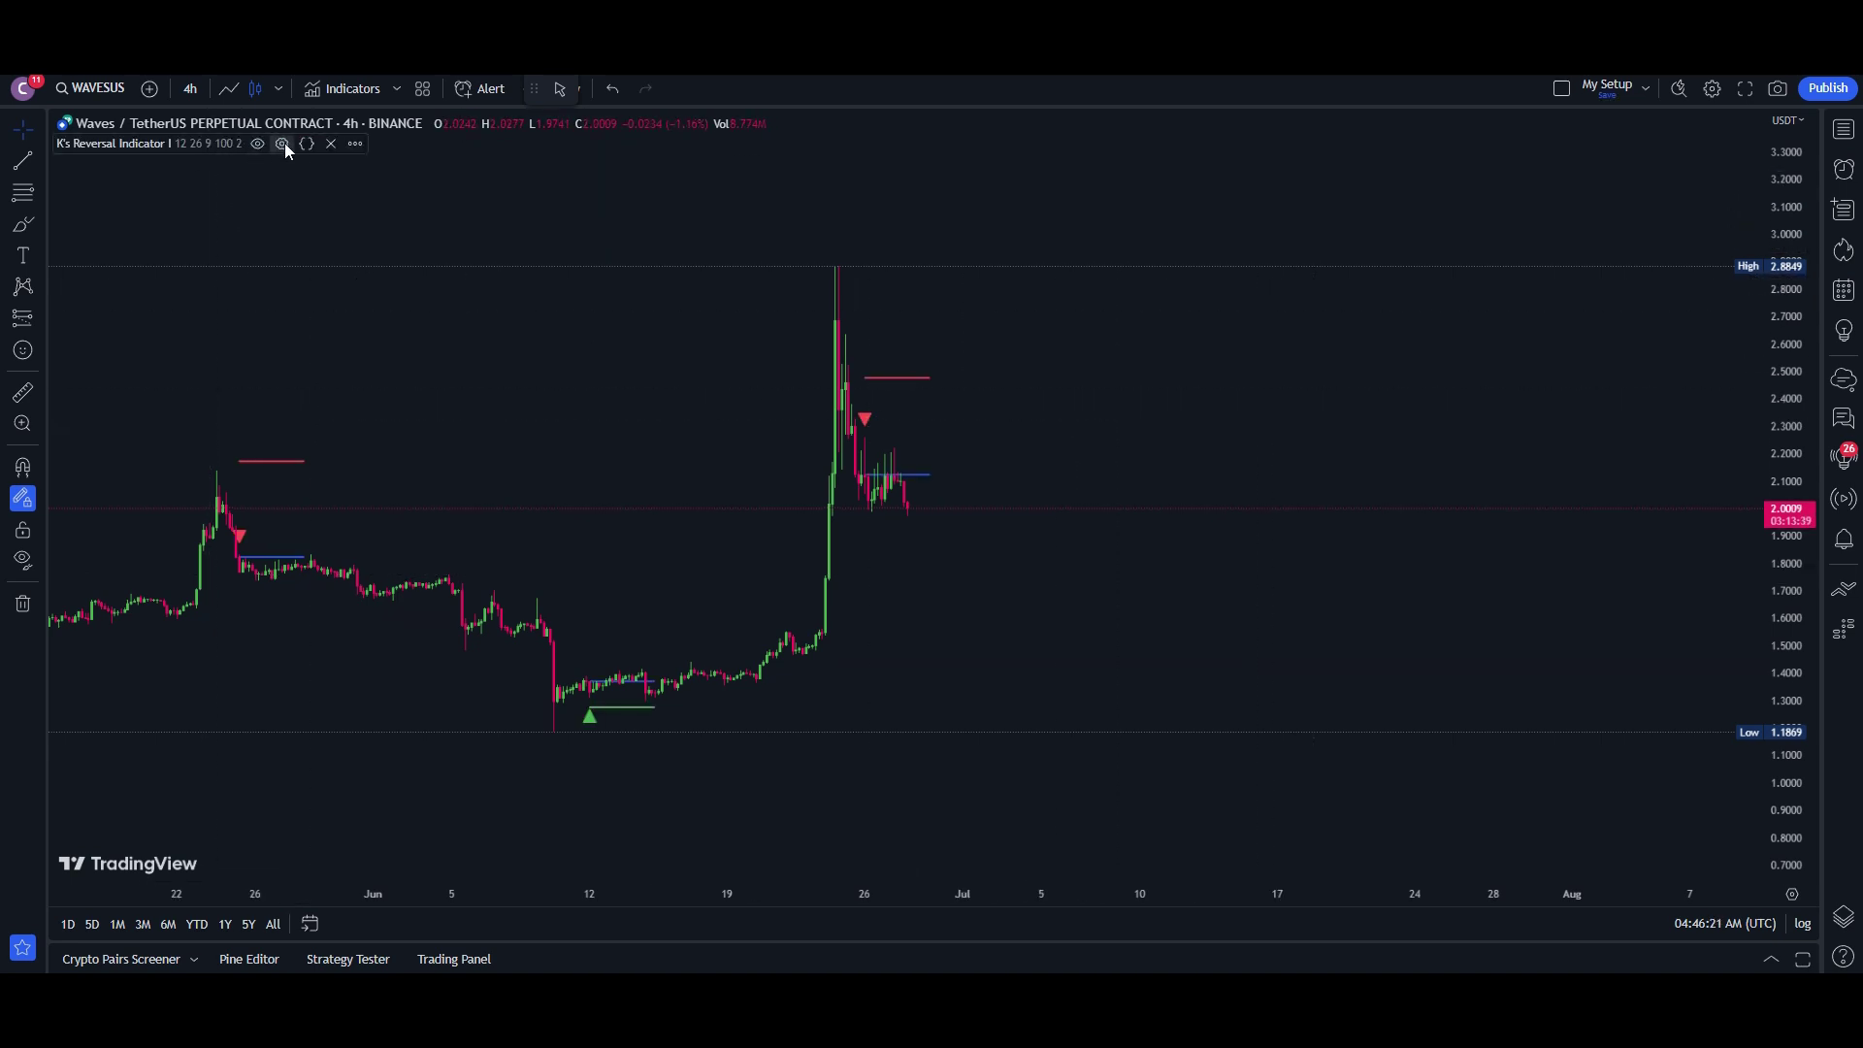
# Set the K's Reversal Indicator I Fast input to 9 and Slow input to 27.
pyautogui.click(282, 144)
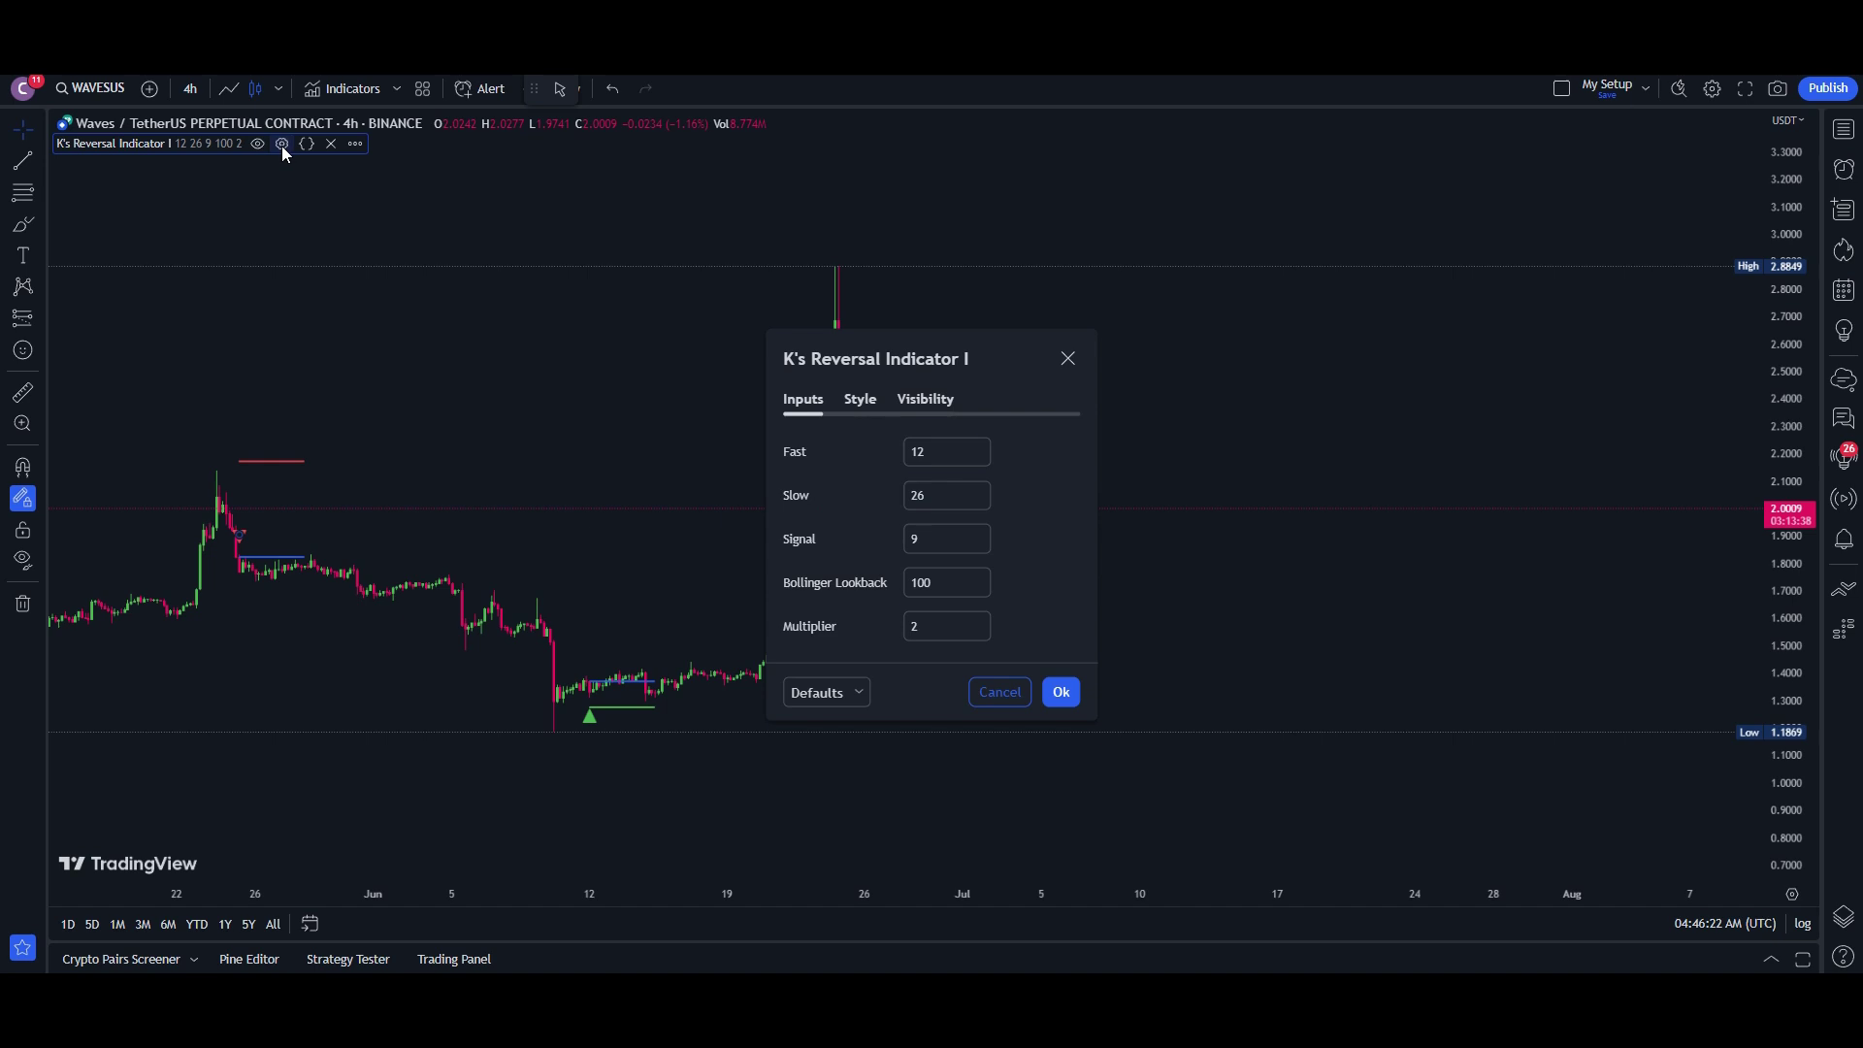
pyautogui.click(946, 450)
pyautogui.press('BackSpace')
pyautogui.press('BackSpace')
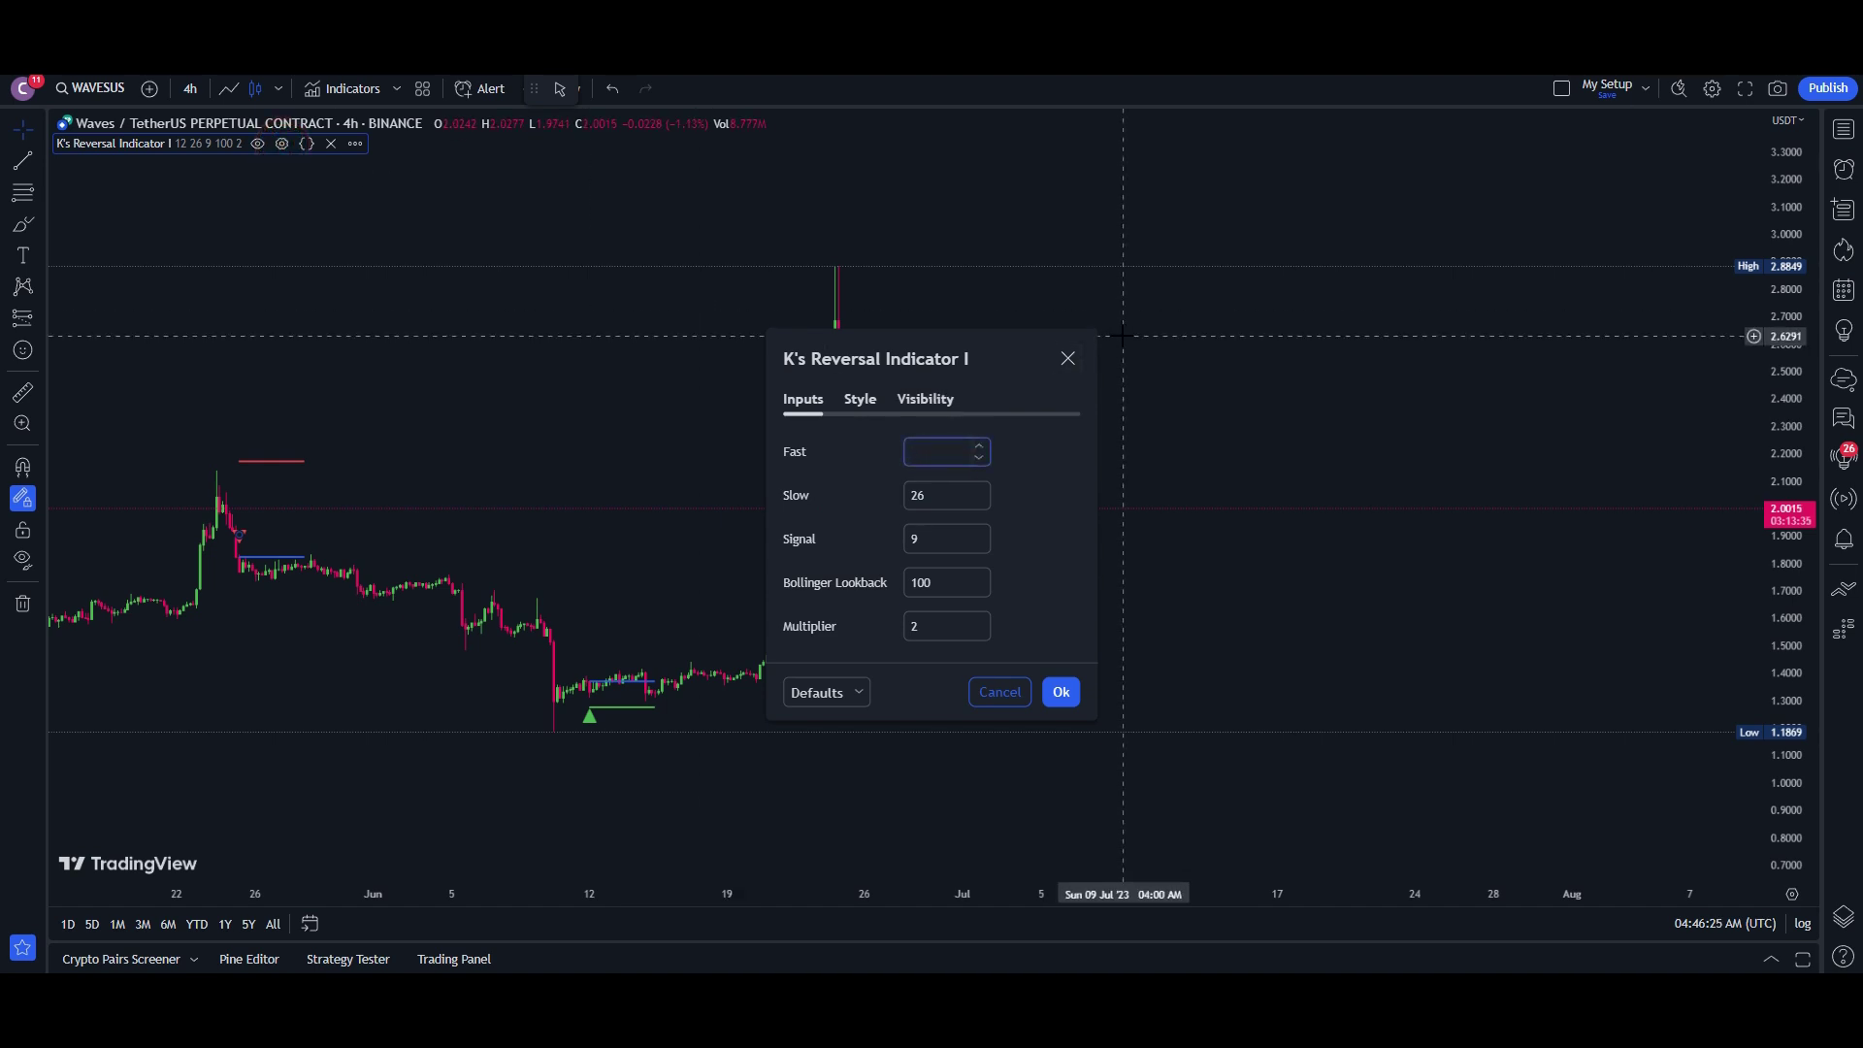
pyautogui.write('9')
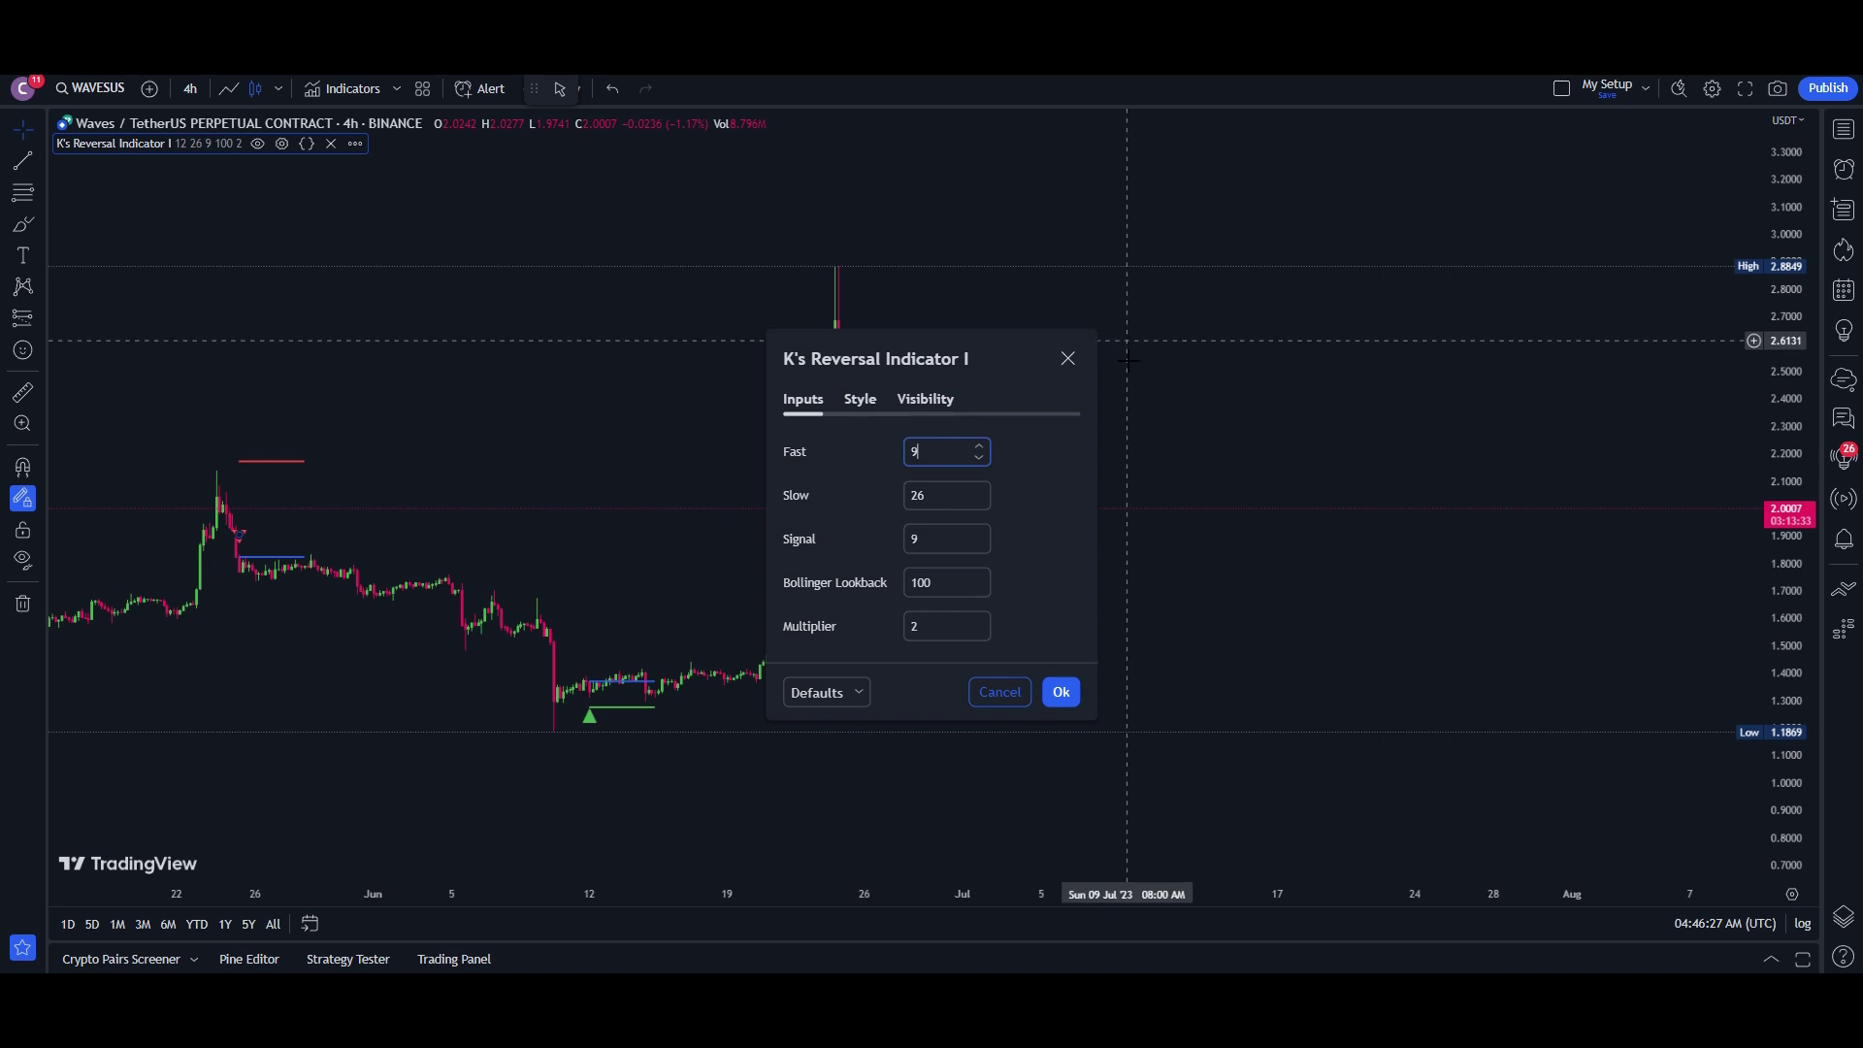
pyautogui.click(948, 499)
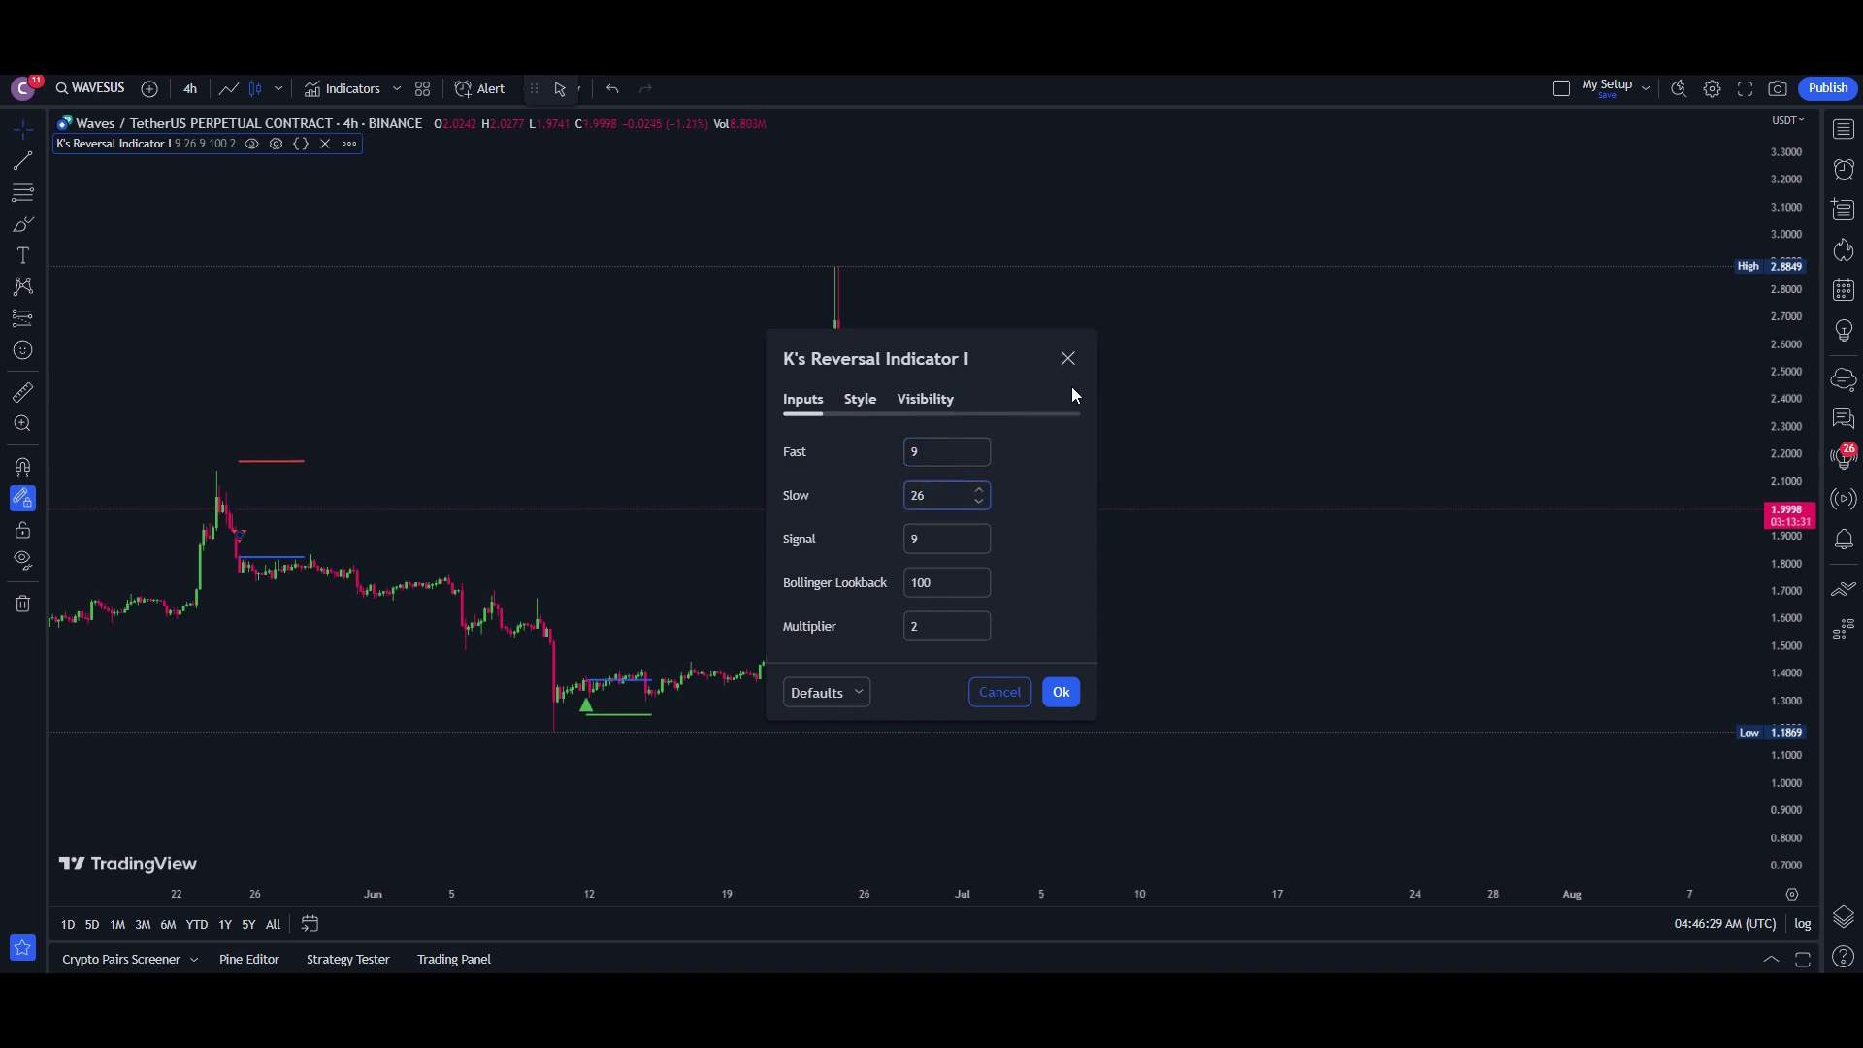
pyautogui.press('BackSpace')
pyautogui.write('7')
# Set the indicator's Signal to 8 and Multiplier to 1, and apply the settings.
pyautogui.click(946, 534)
pyautogui.press('BackSpace')
pyautogui.write('8')
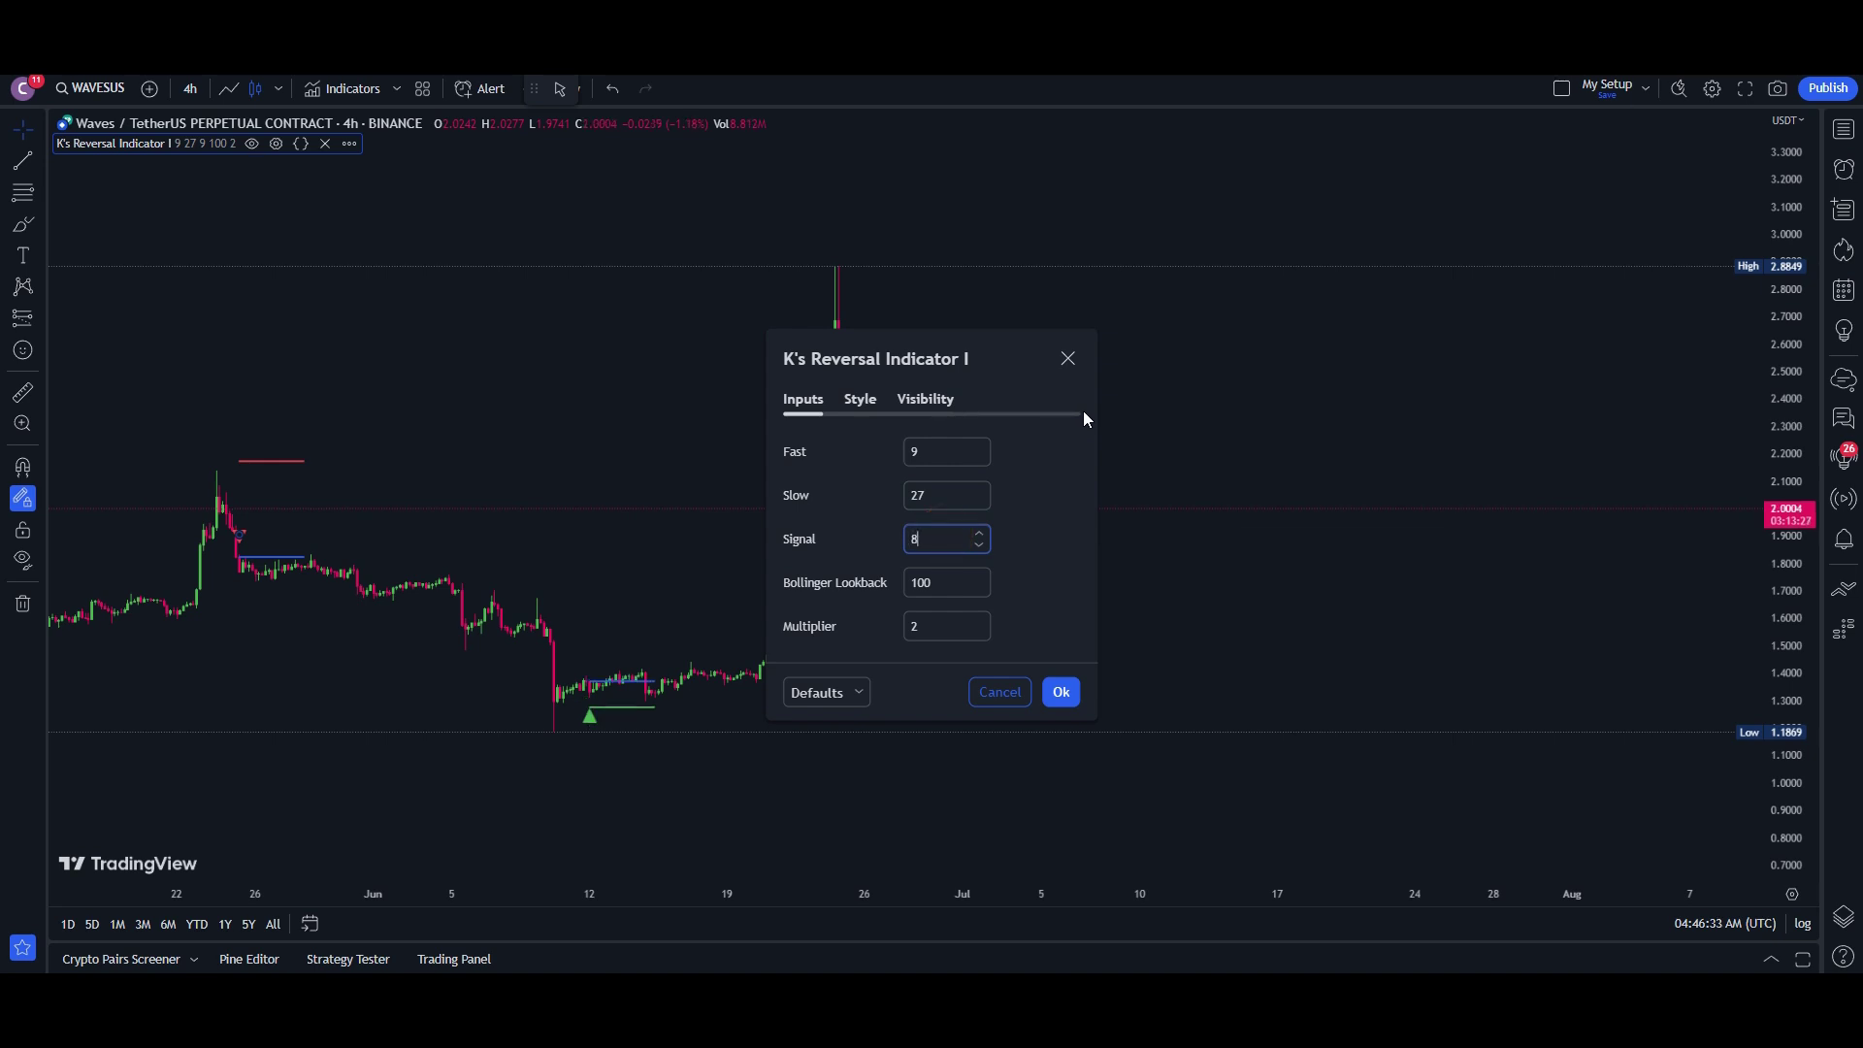
pyautogui.click(946, 628)
pyautogui.press('BackSpace')
pyautogui.write('1')
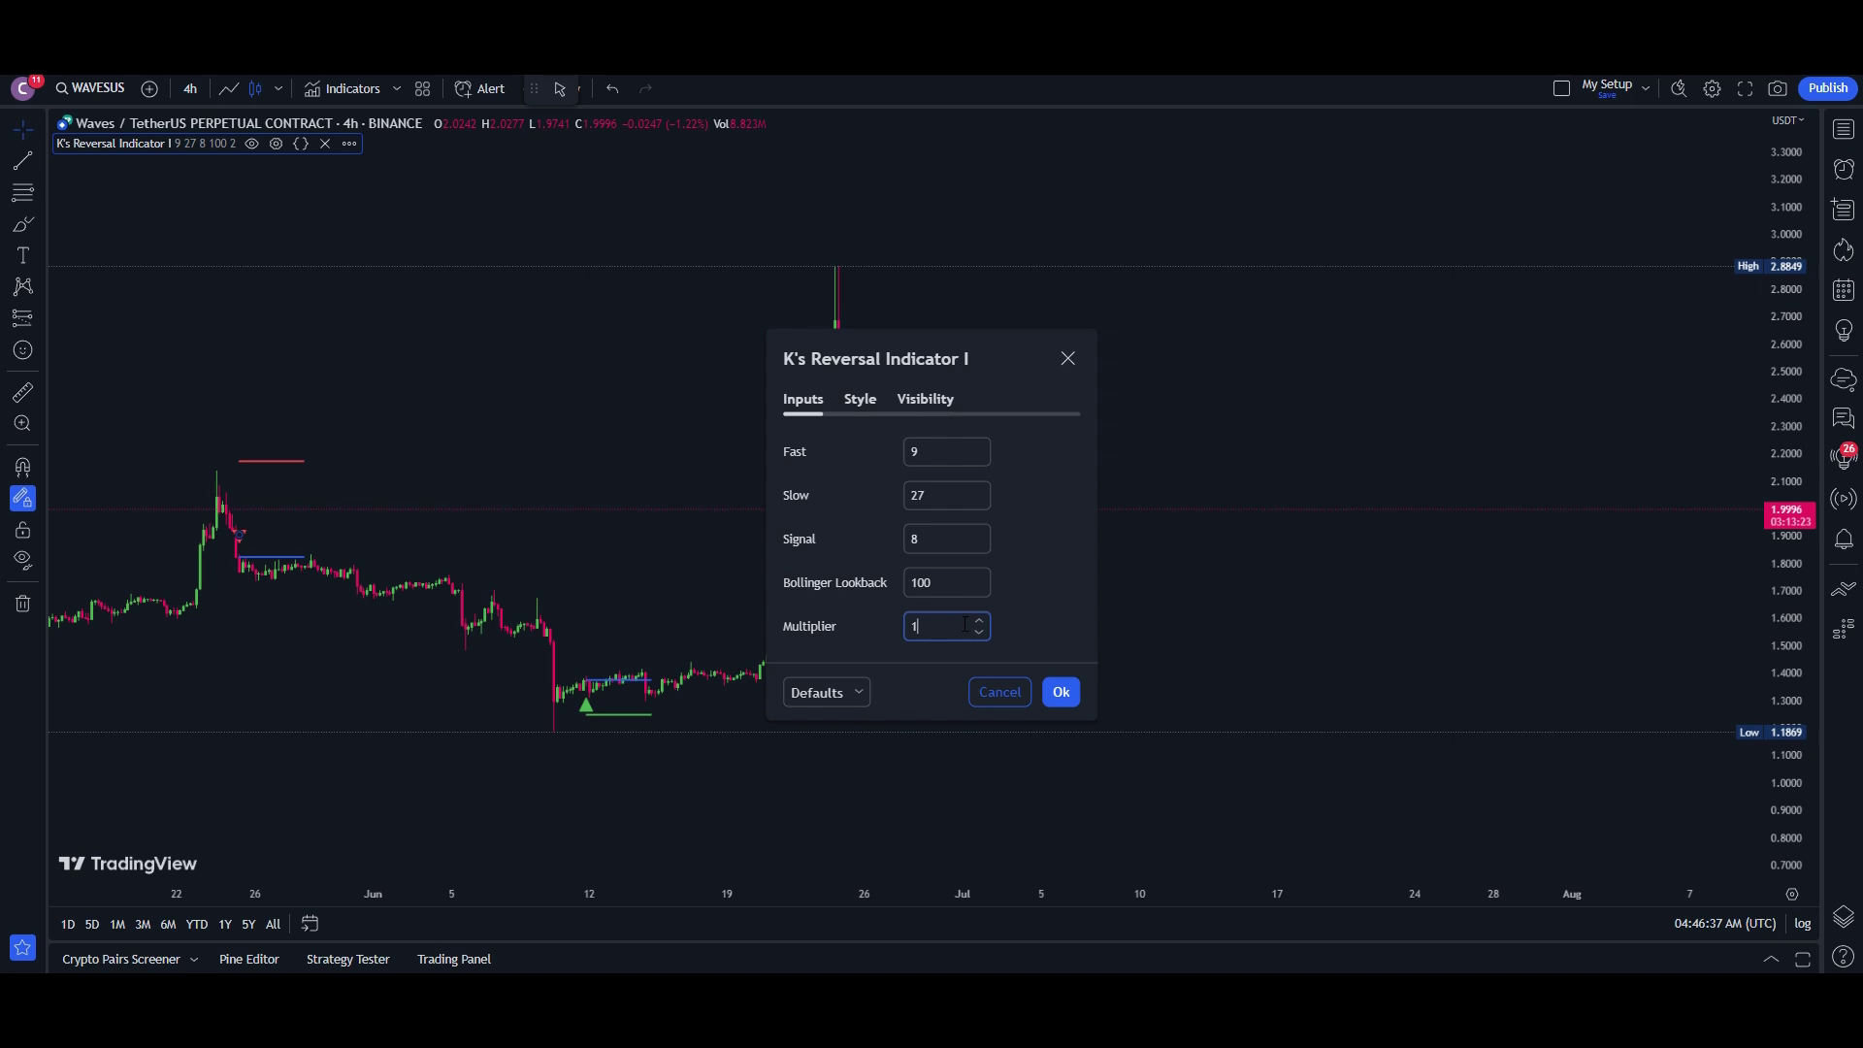
pyautogui.click(1060, 692)
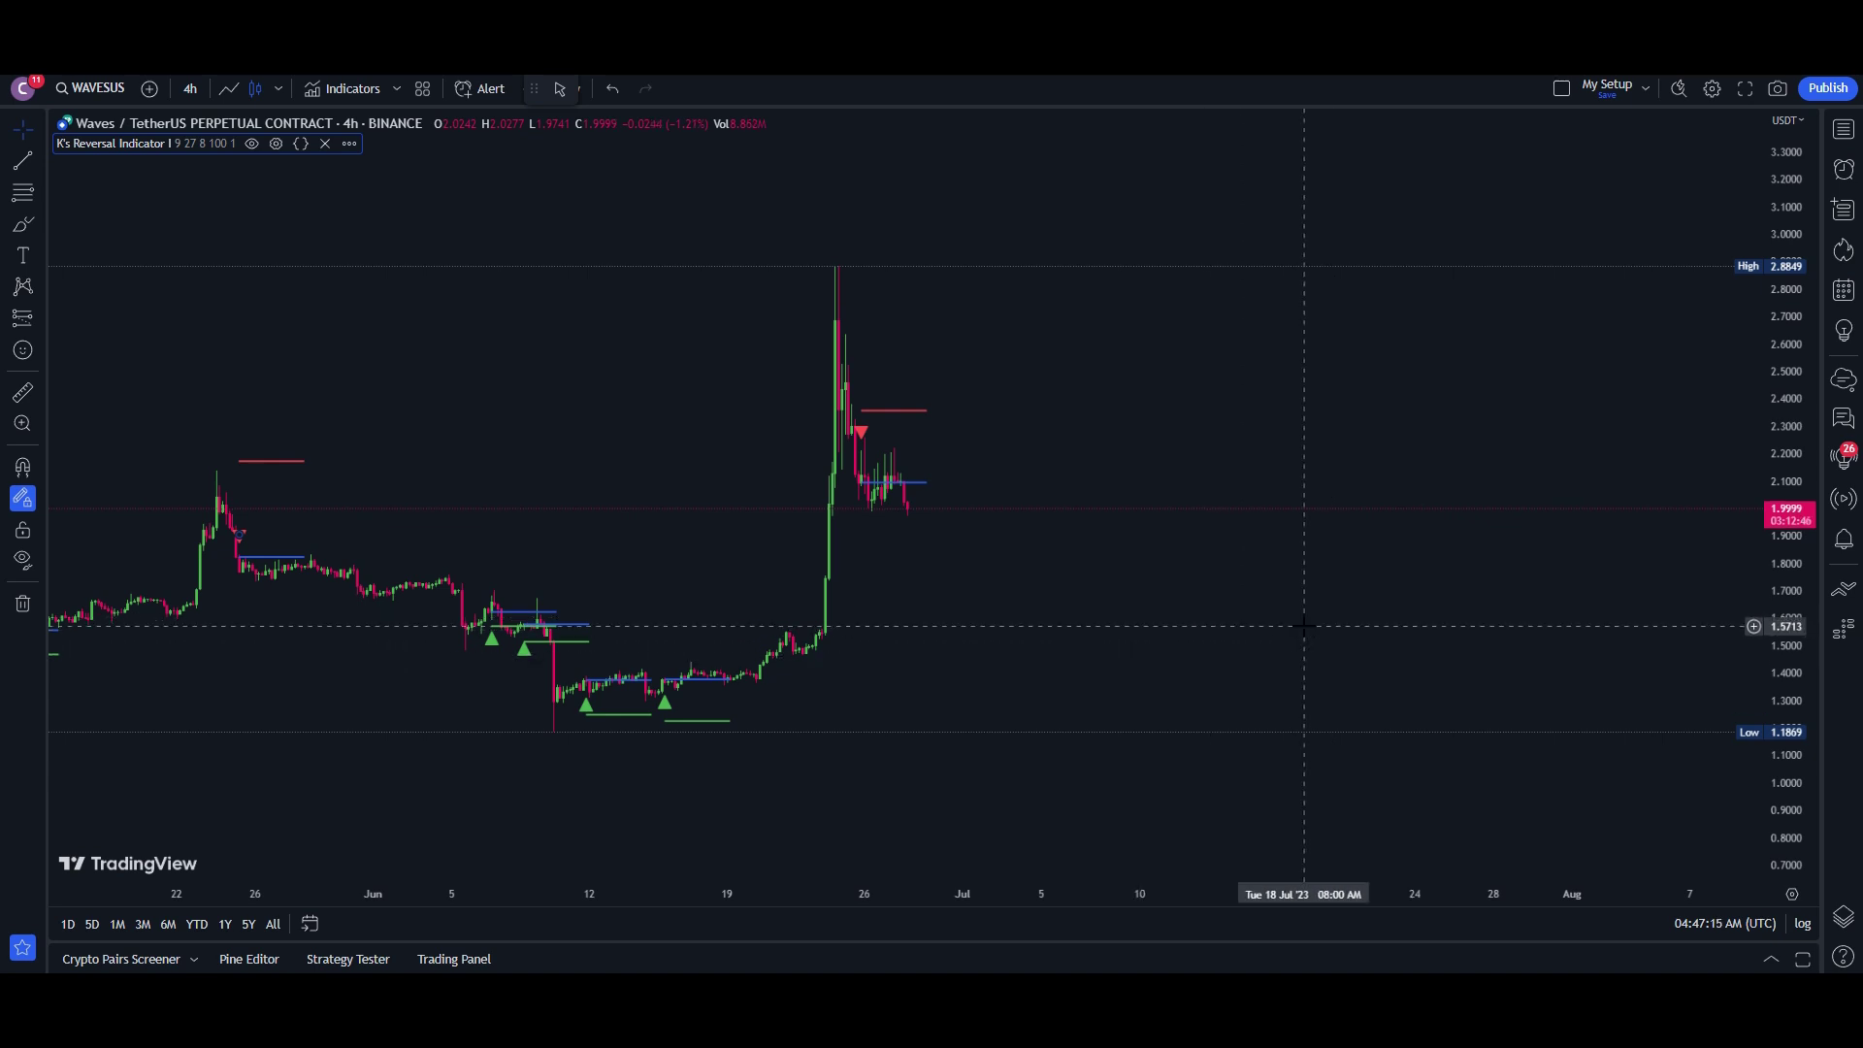
# Place a horizontal support line at about 1.9887, below the latest pullback lows on the 4h chart.
pyautogui.scroll(-3, 1304, 624)
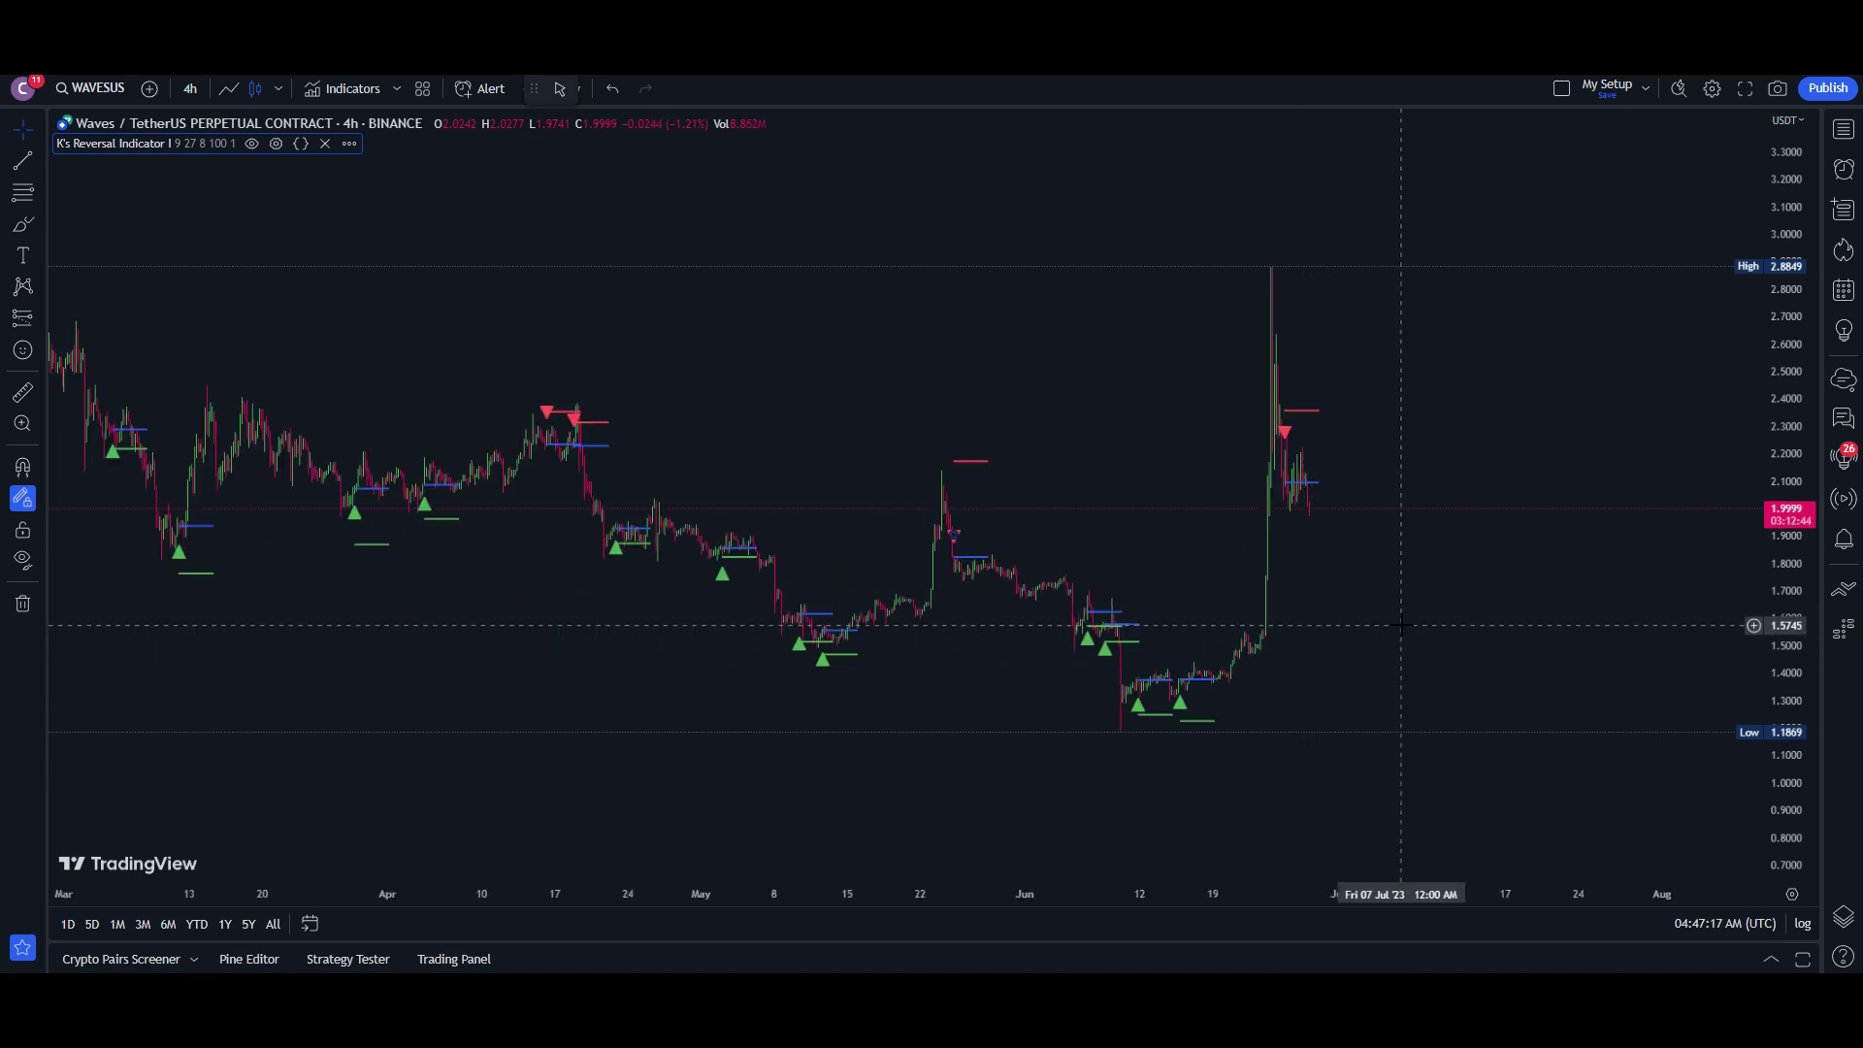
pyautogui.scroll(-4, 1387, 622)
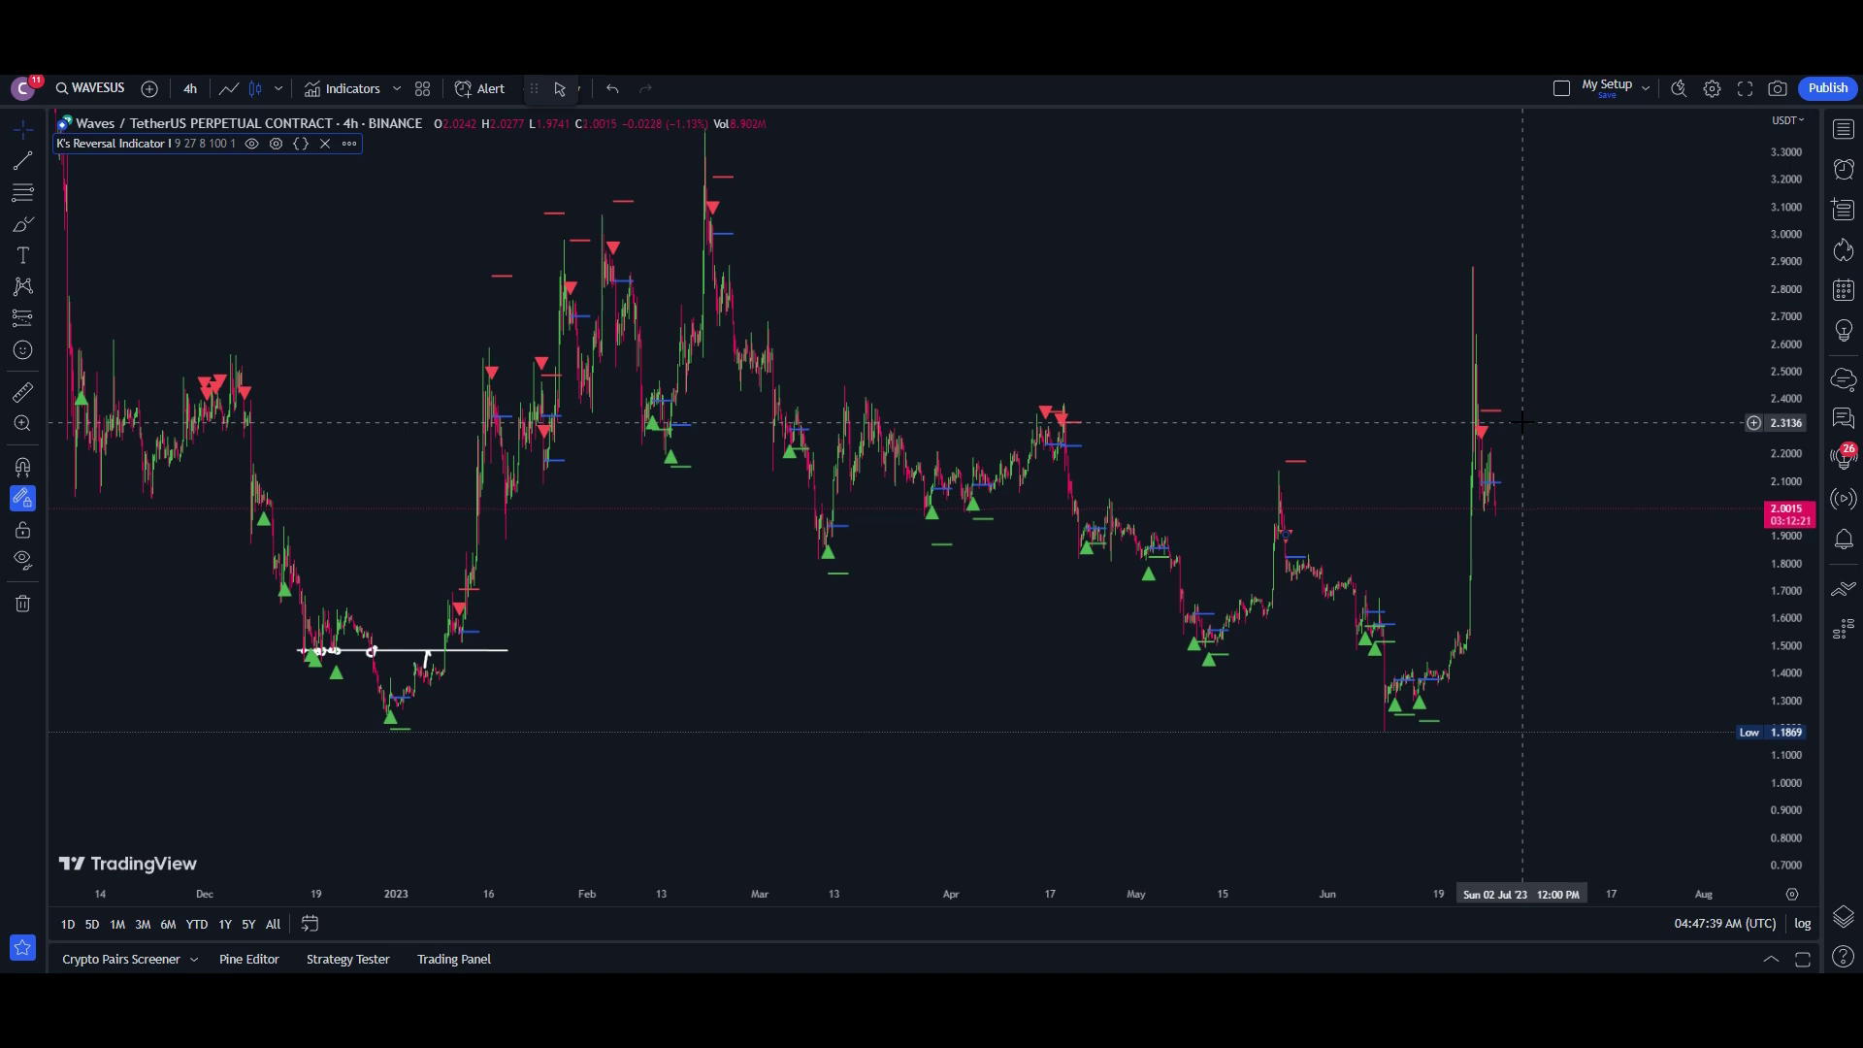
pyautogui.click(37, 161)
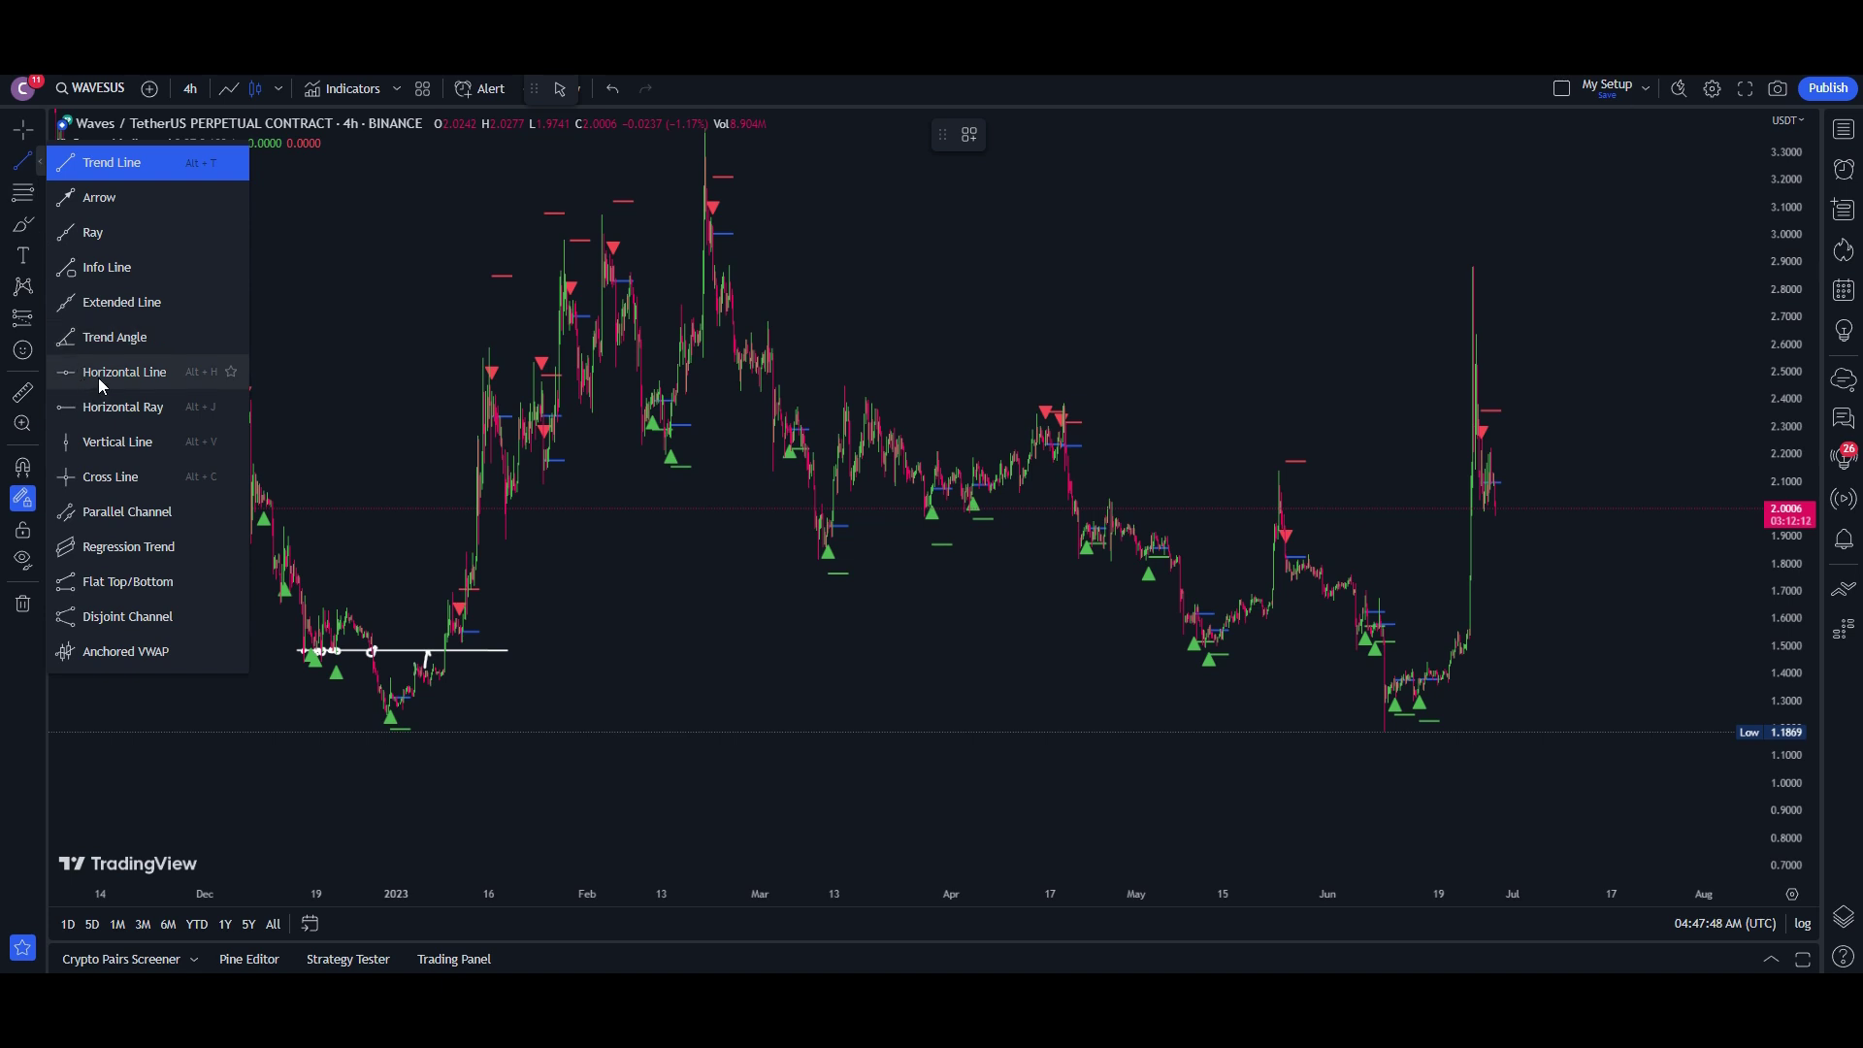
pyautogui.click(86, 387)
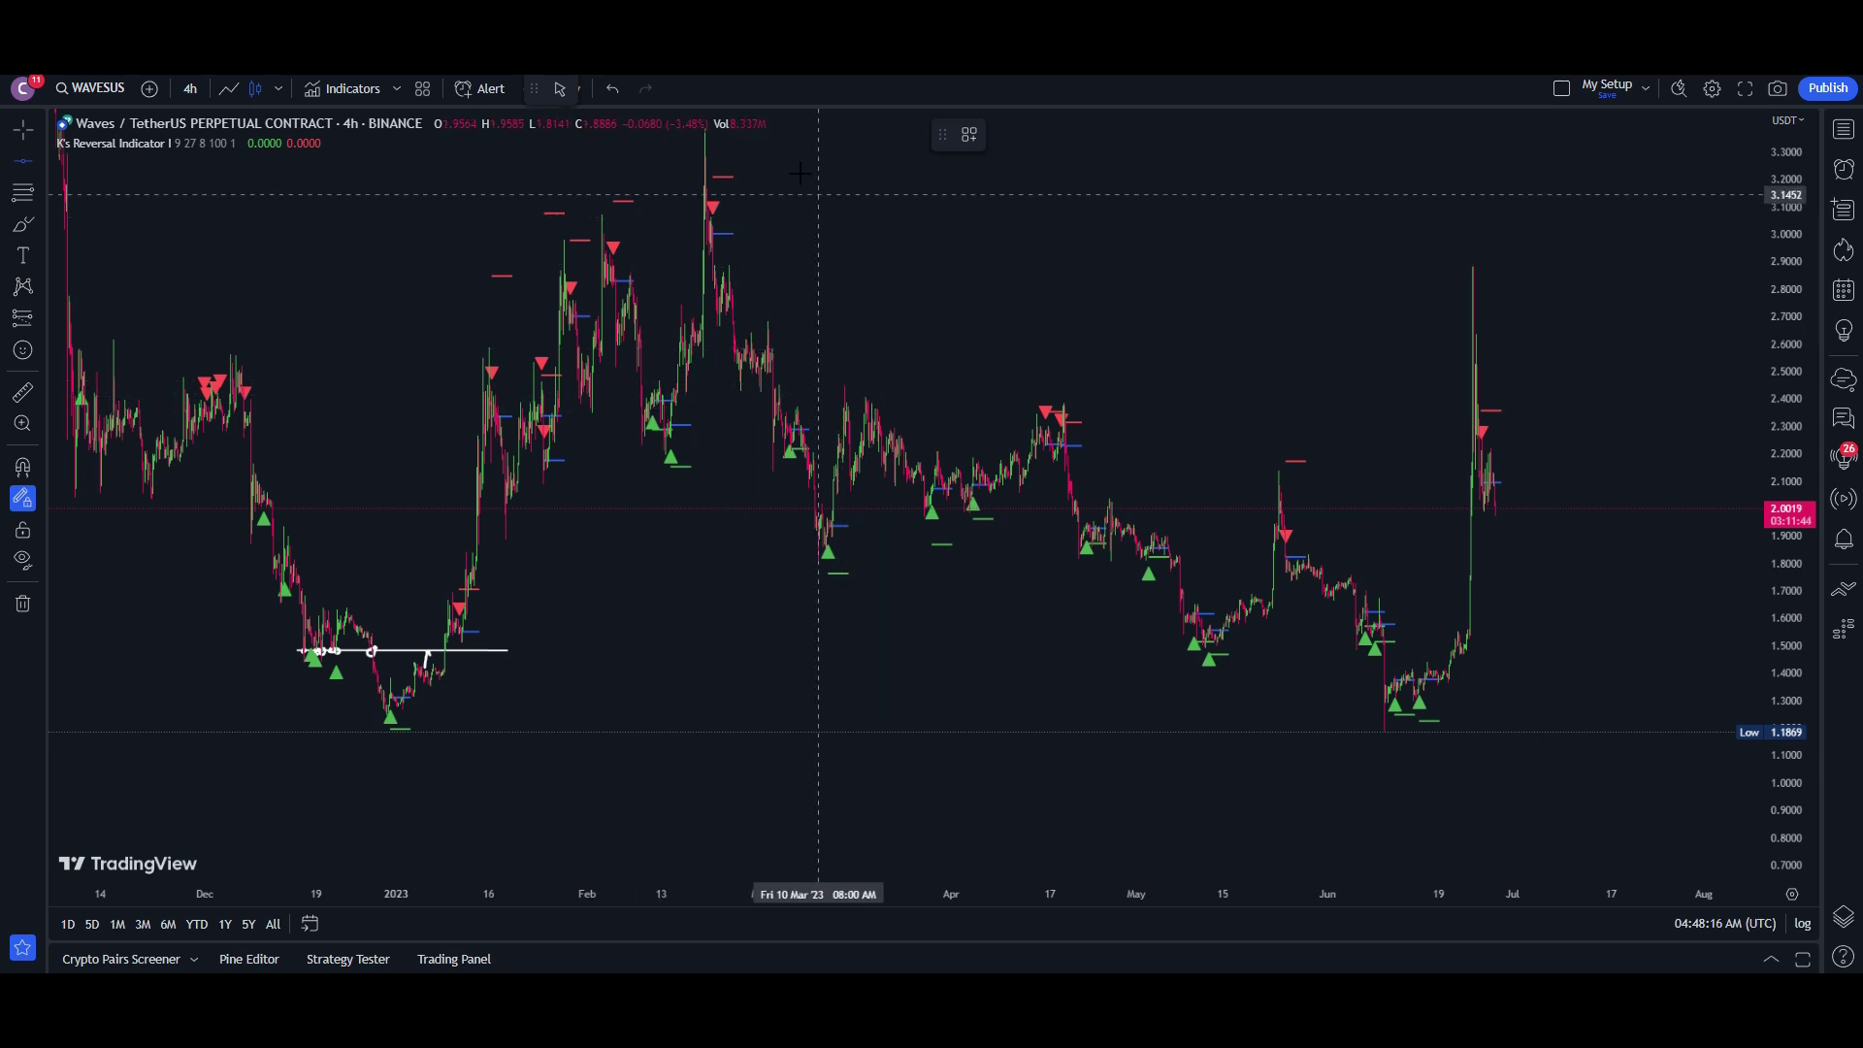
pyautogui.scroll(4, 902, 369)
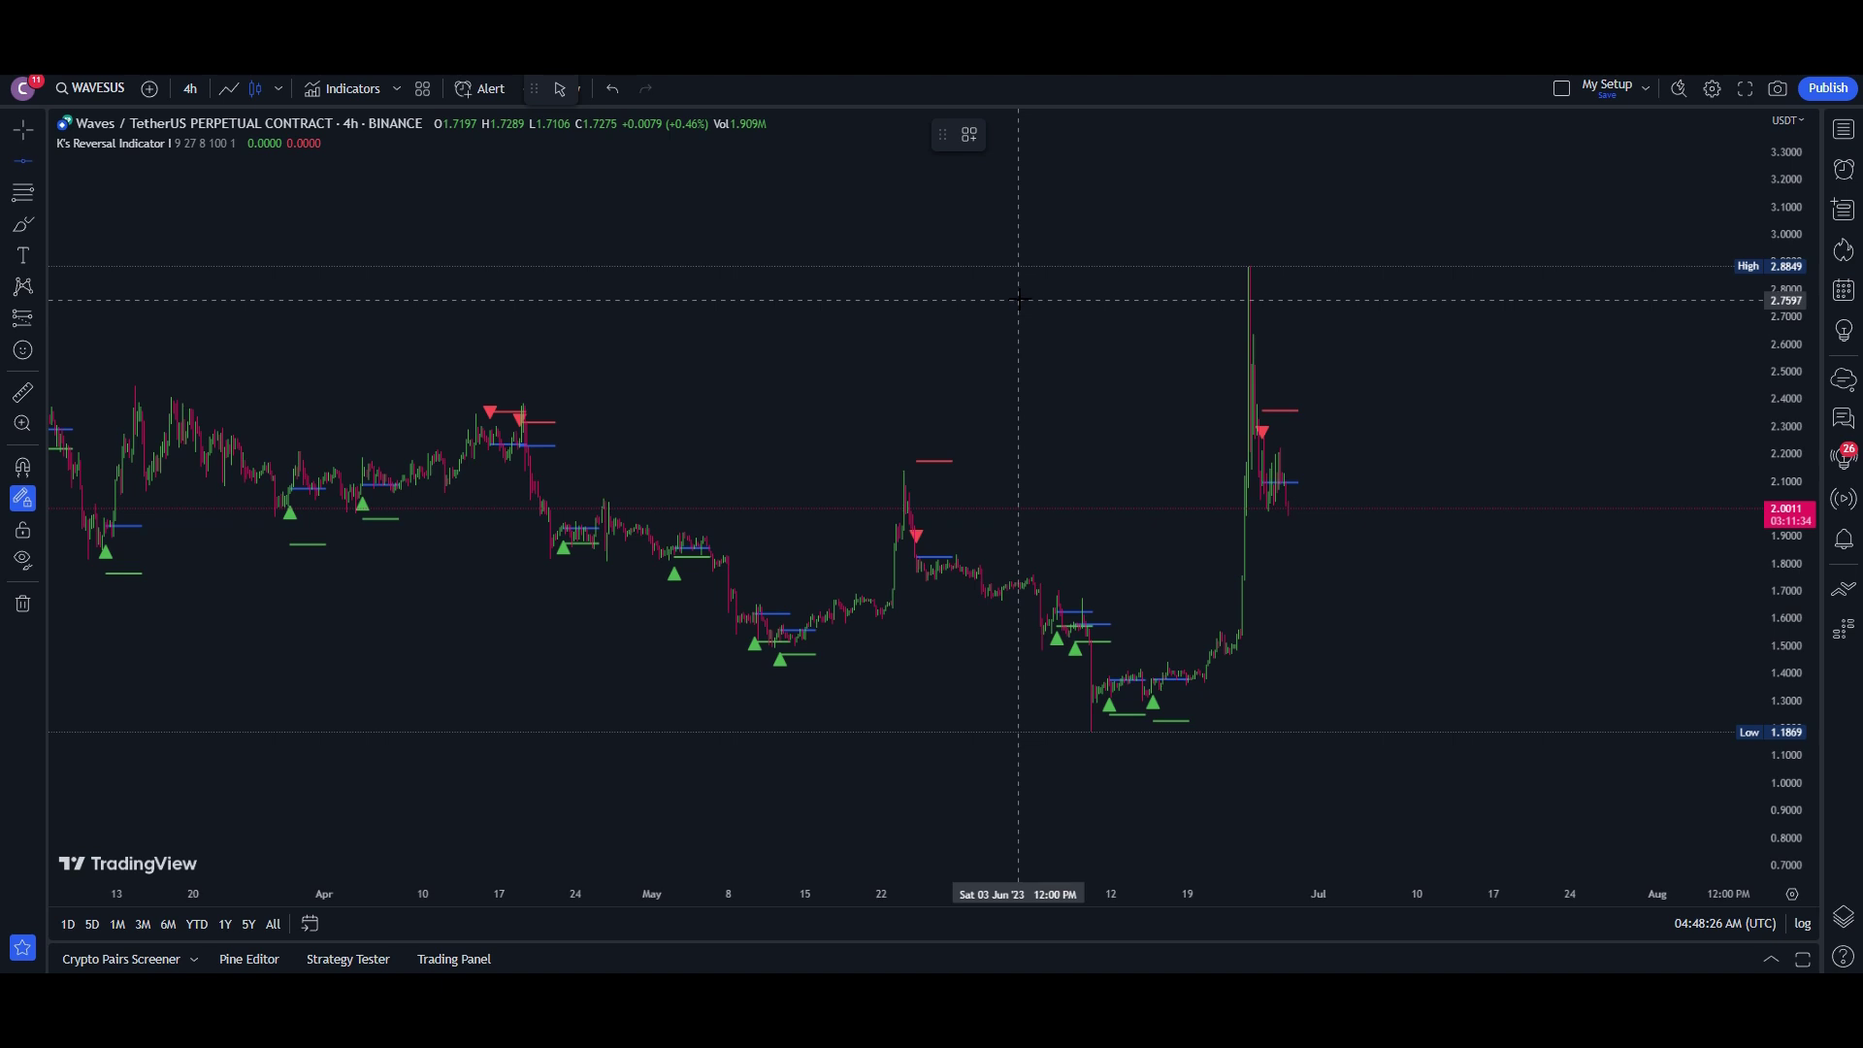
pyautogui.scroll(-2, 1020, 296)
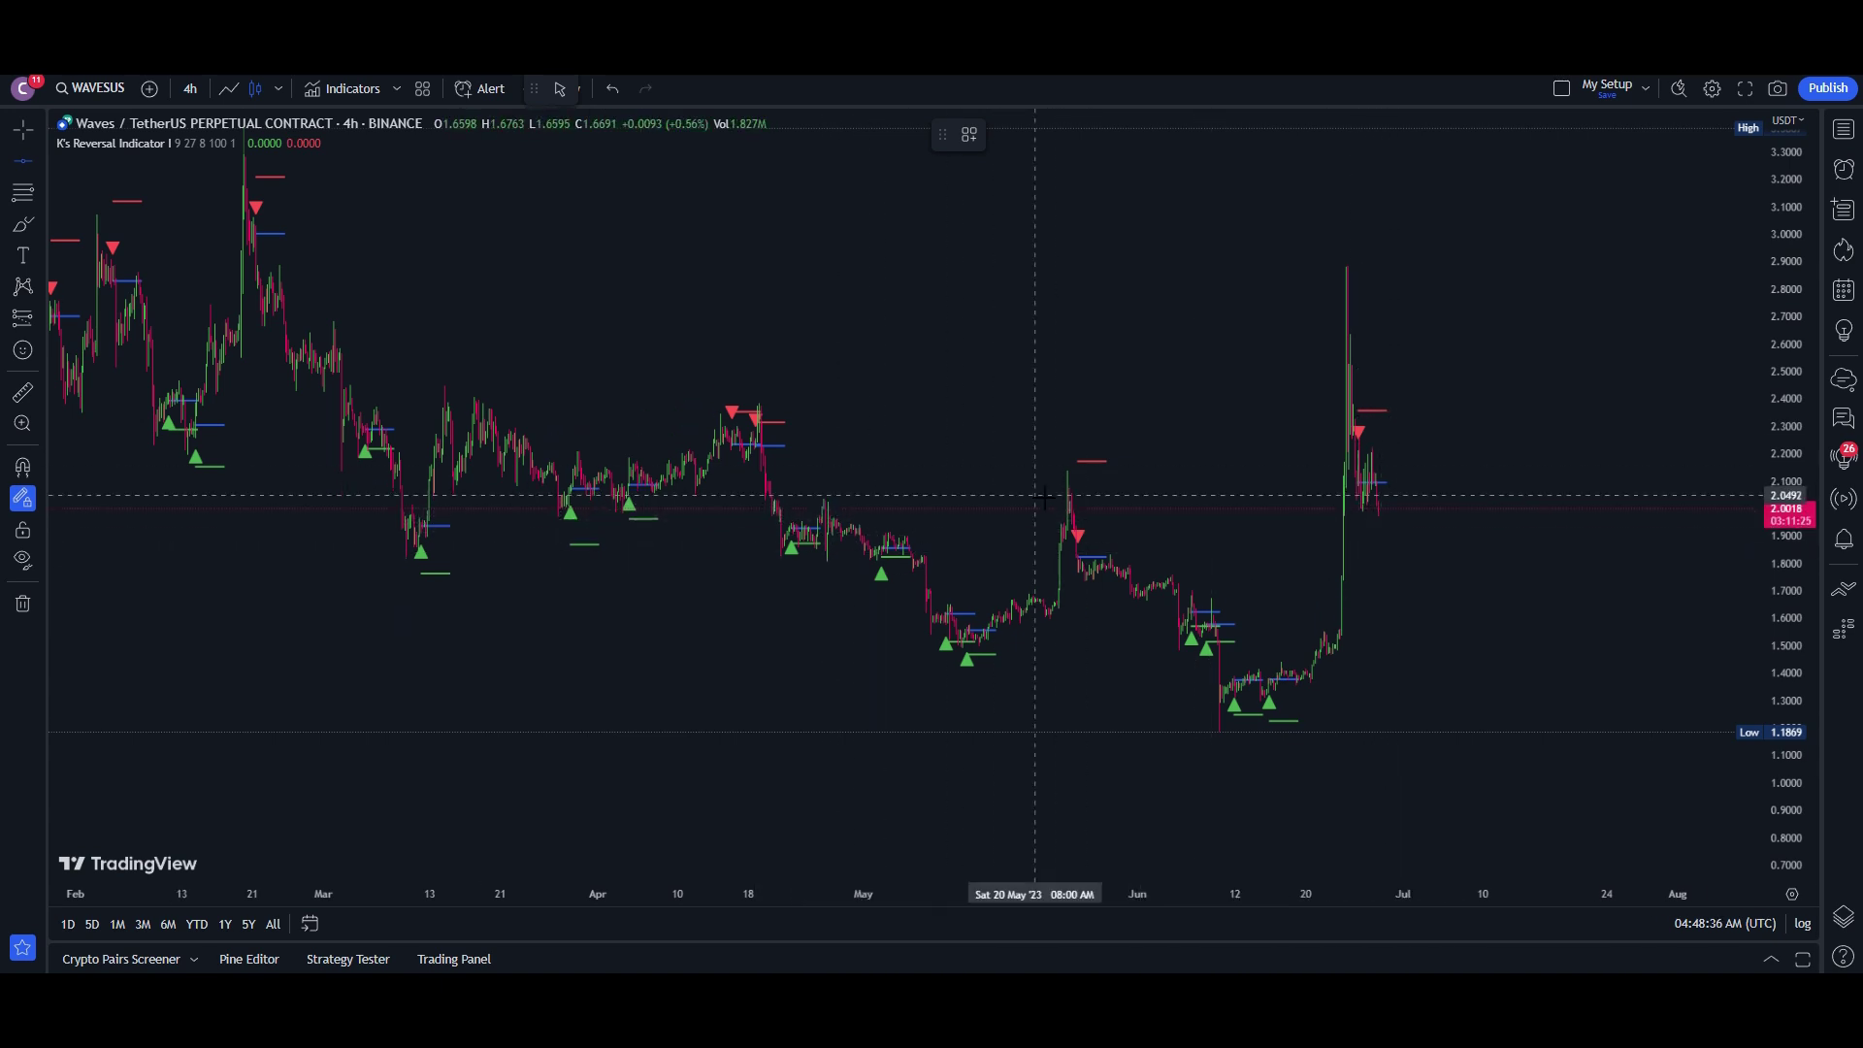
pyautogui.click(1485, 512)
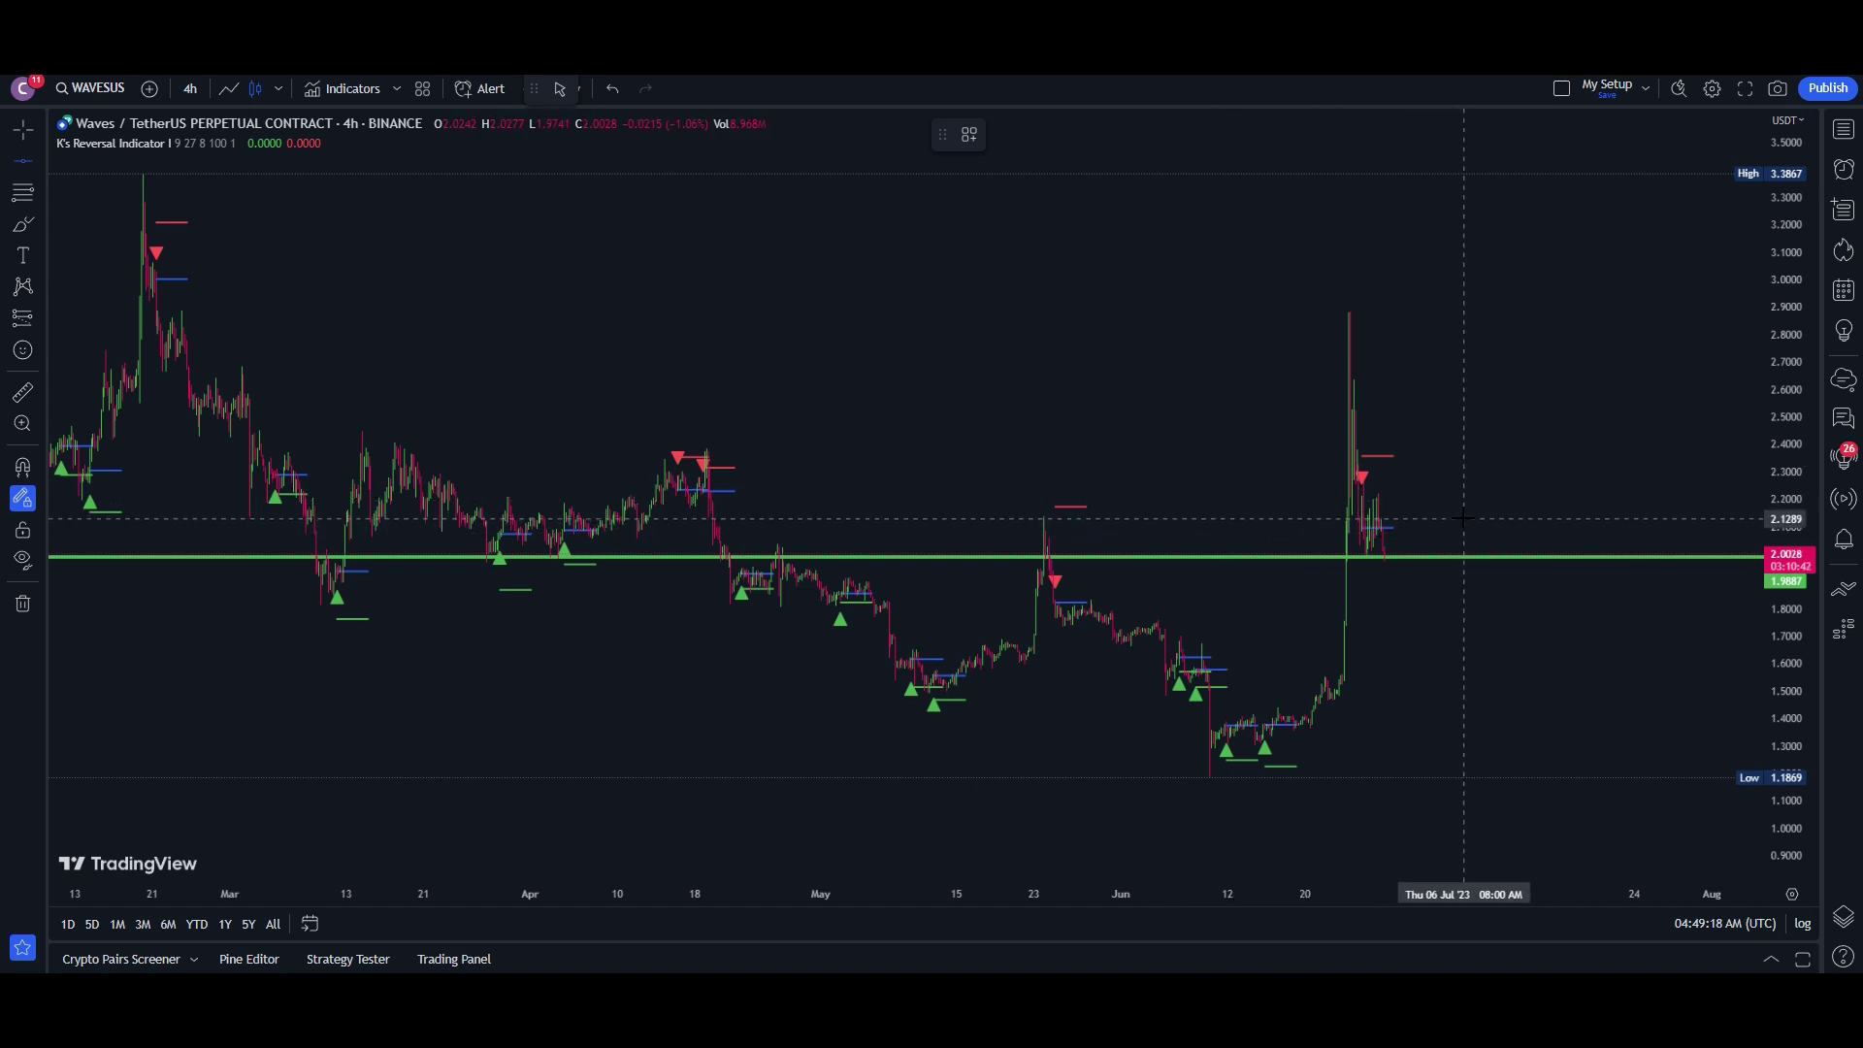
# Add a second horizontal line at about 2.1384 as resistance and colour it red, keeping no extra line above it.
pyautogui.scroll(-3, 1463, 518)
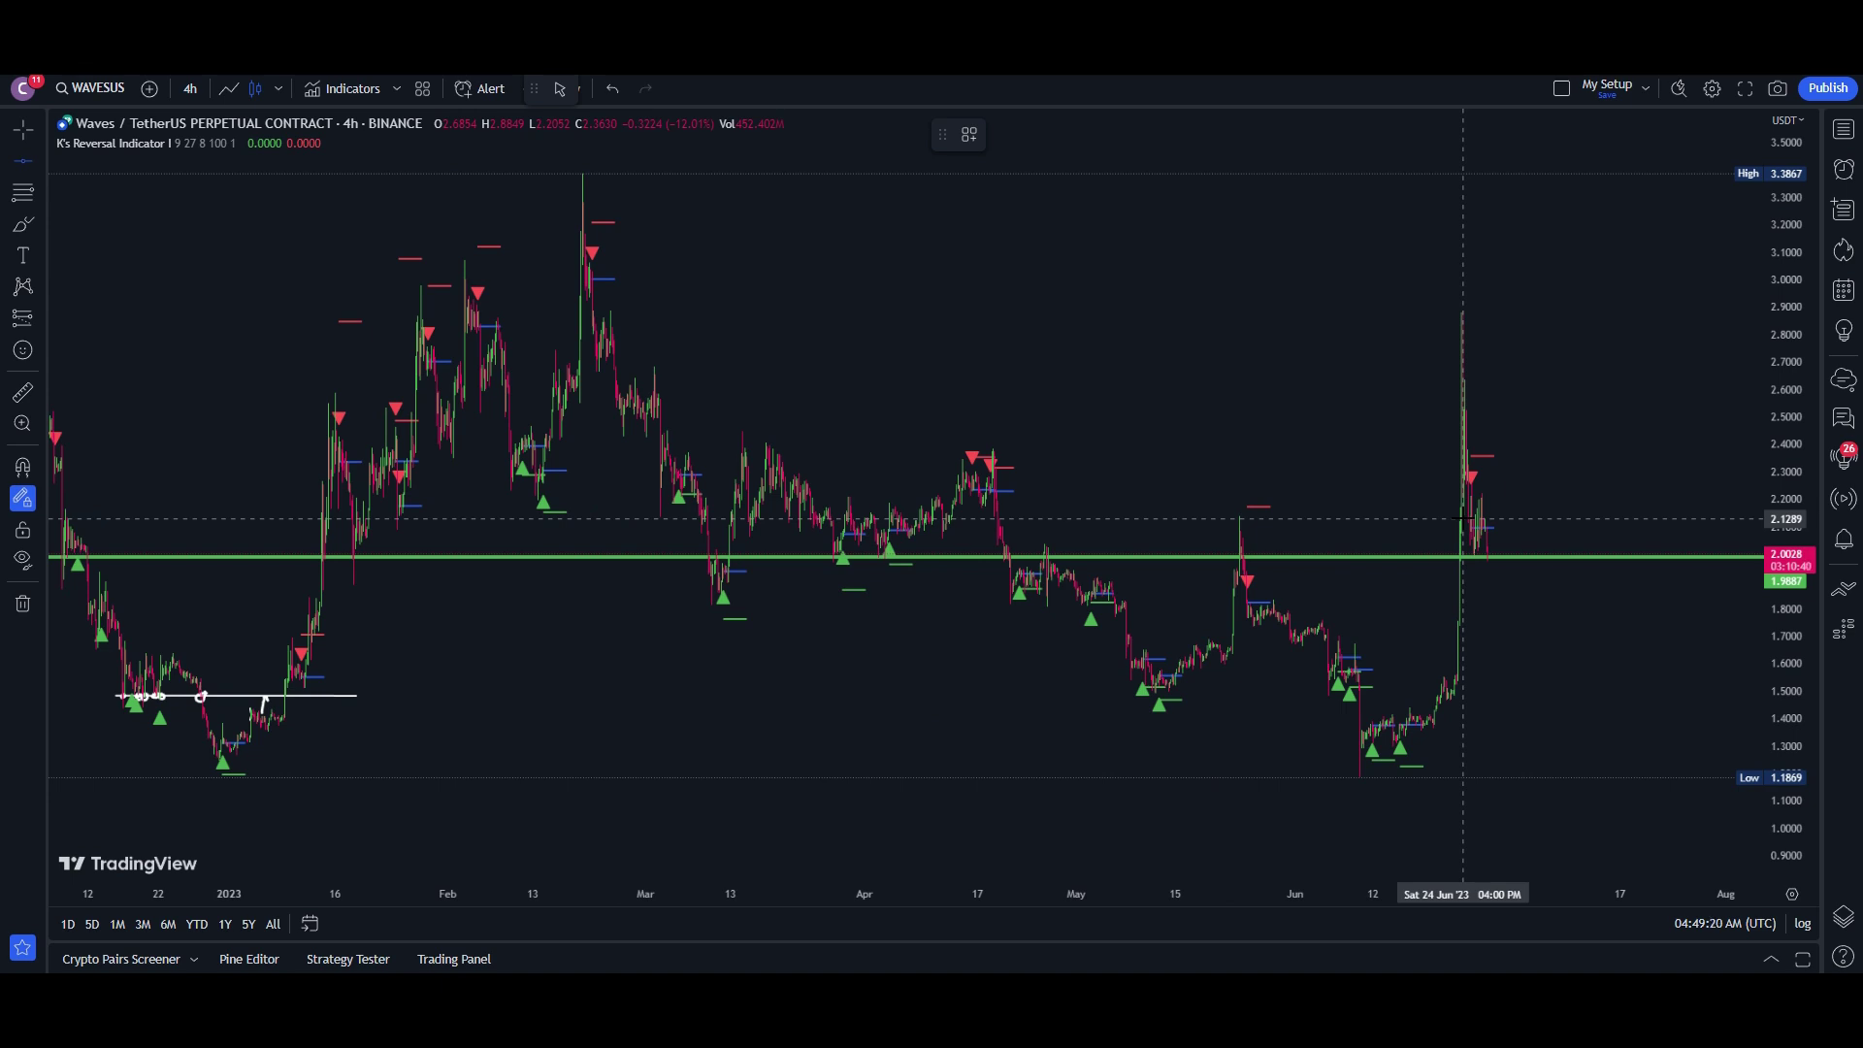
pyautogui.click(1466, 516)
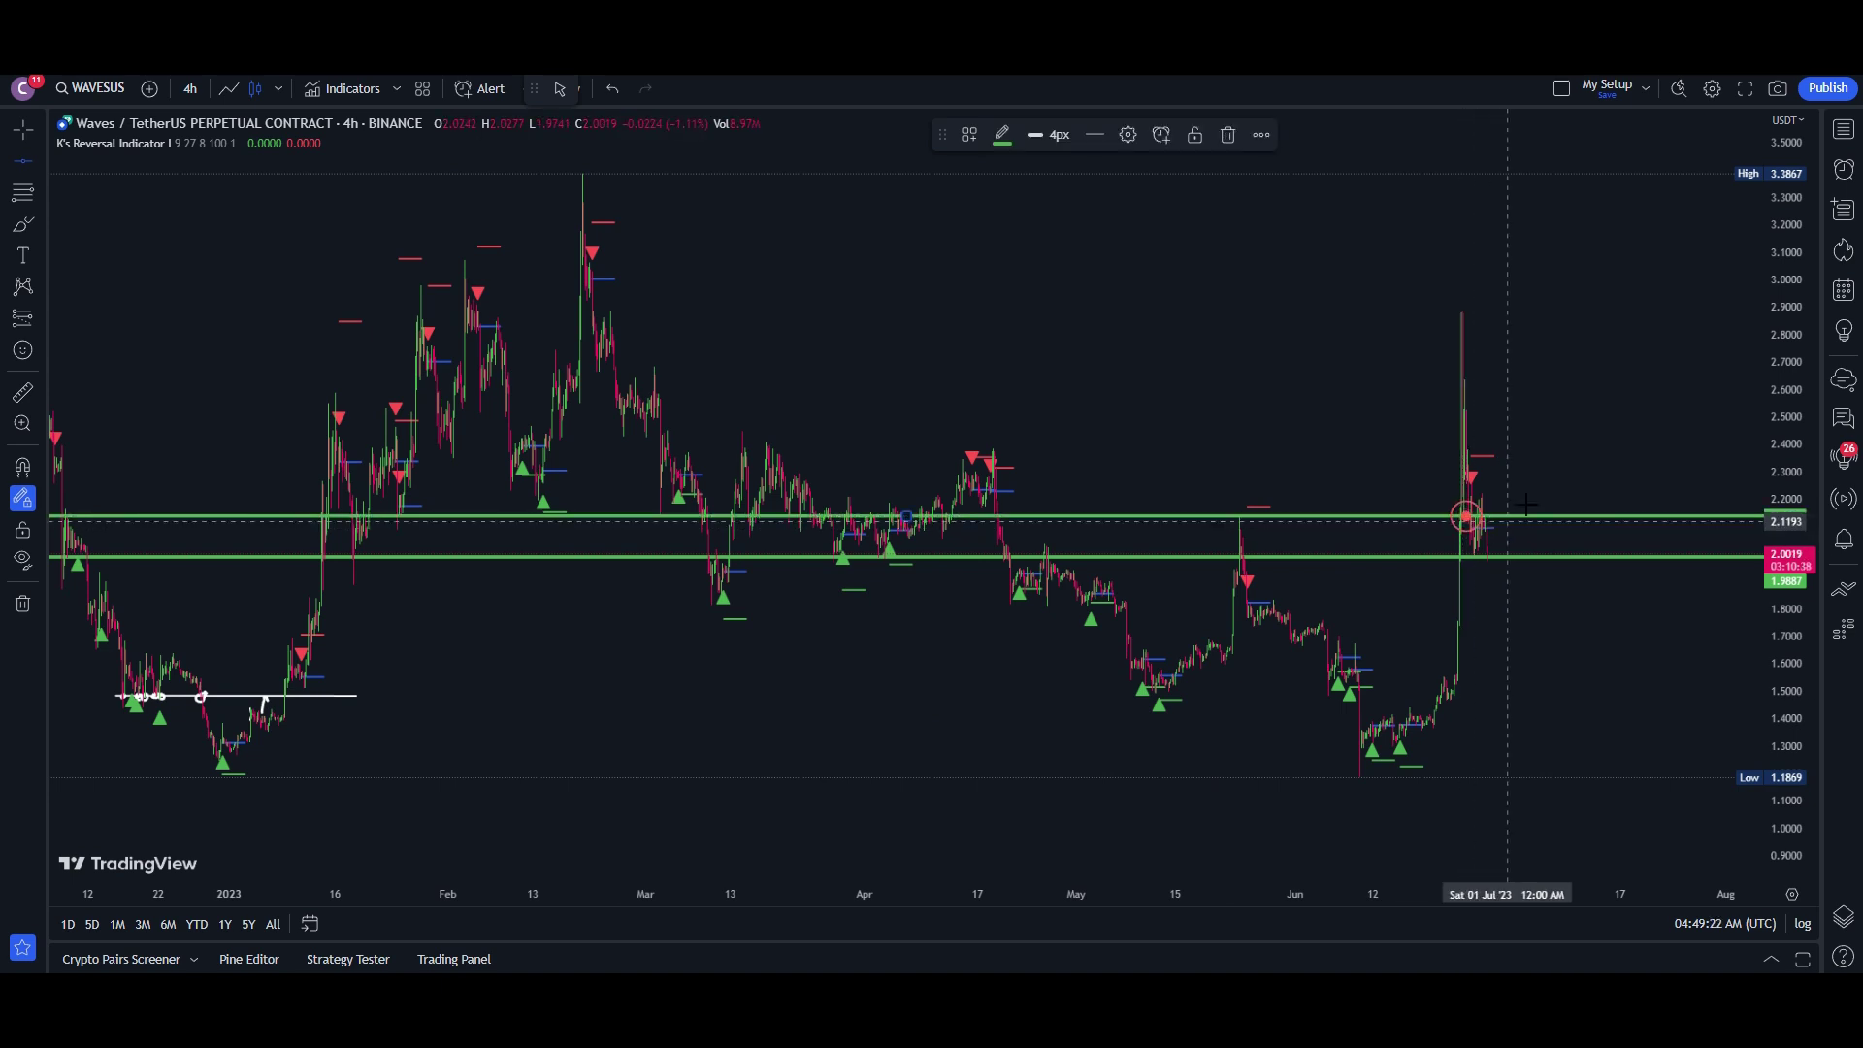
pyautogui.scroll(3, 1465, 516)
pyautogui.click(1001, 135)
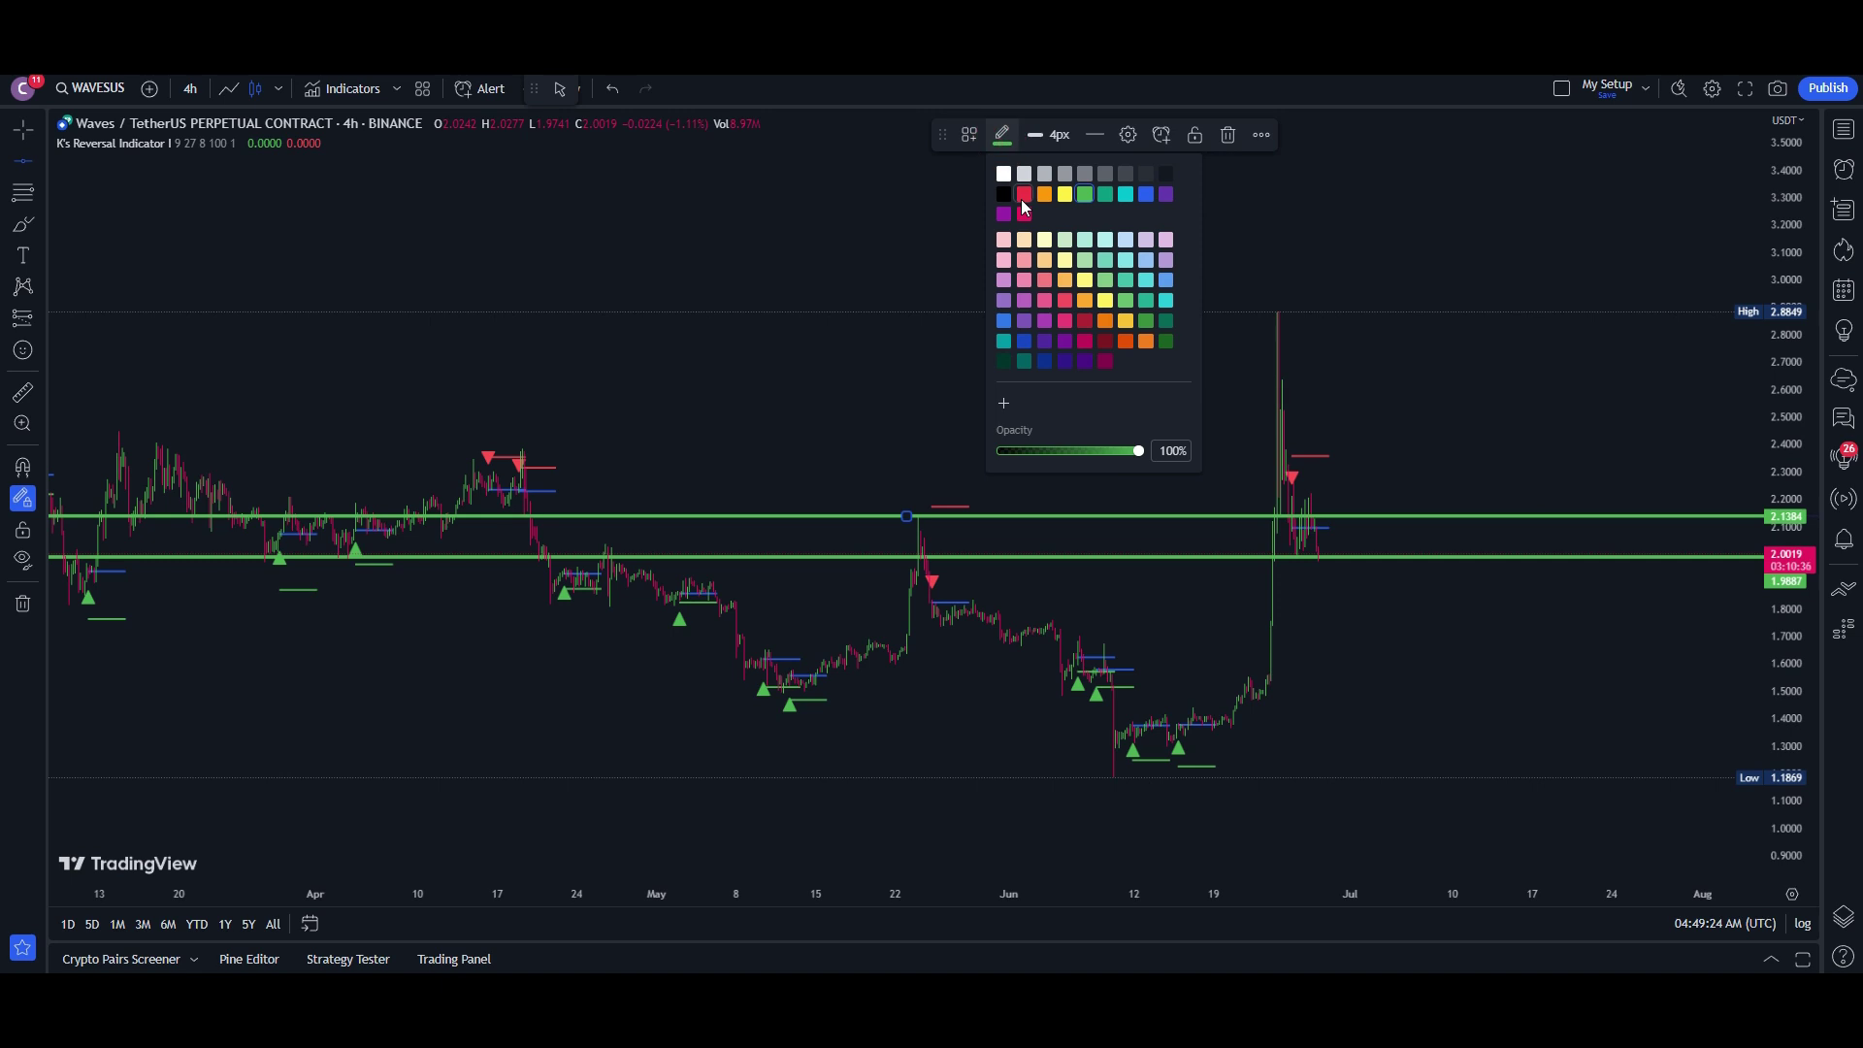
pyautogui.click(1023, 194)
pyautogui.click(1465, 404)
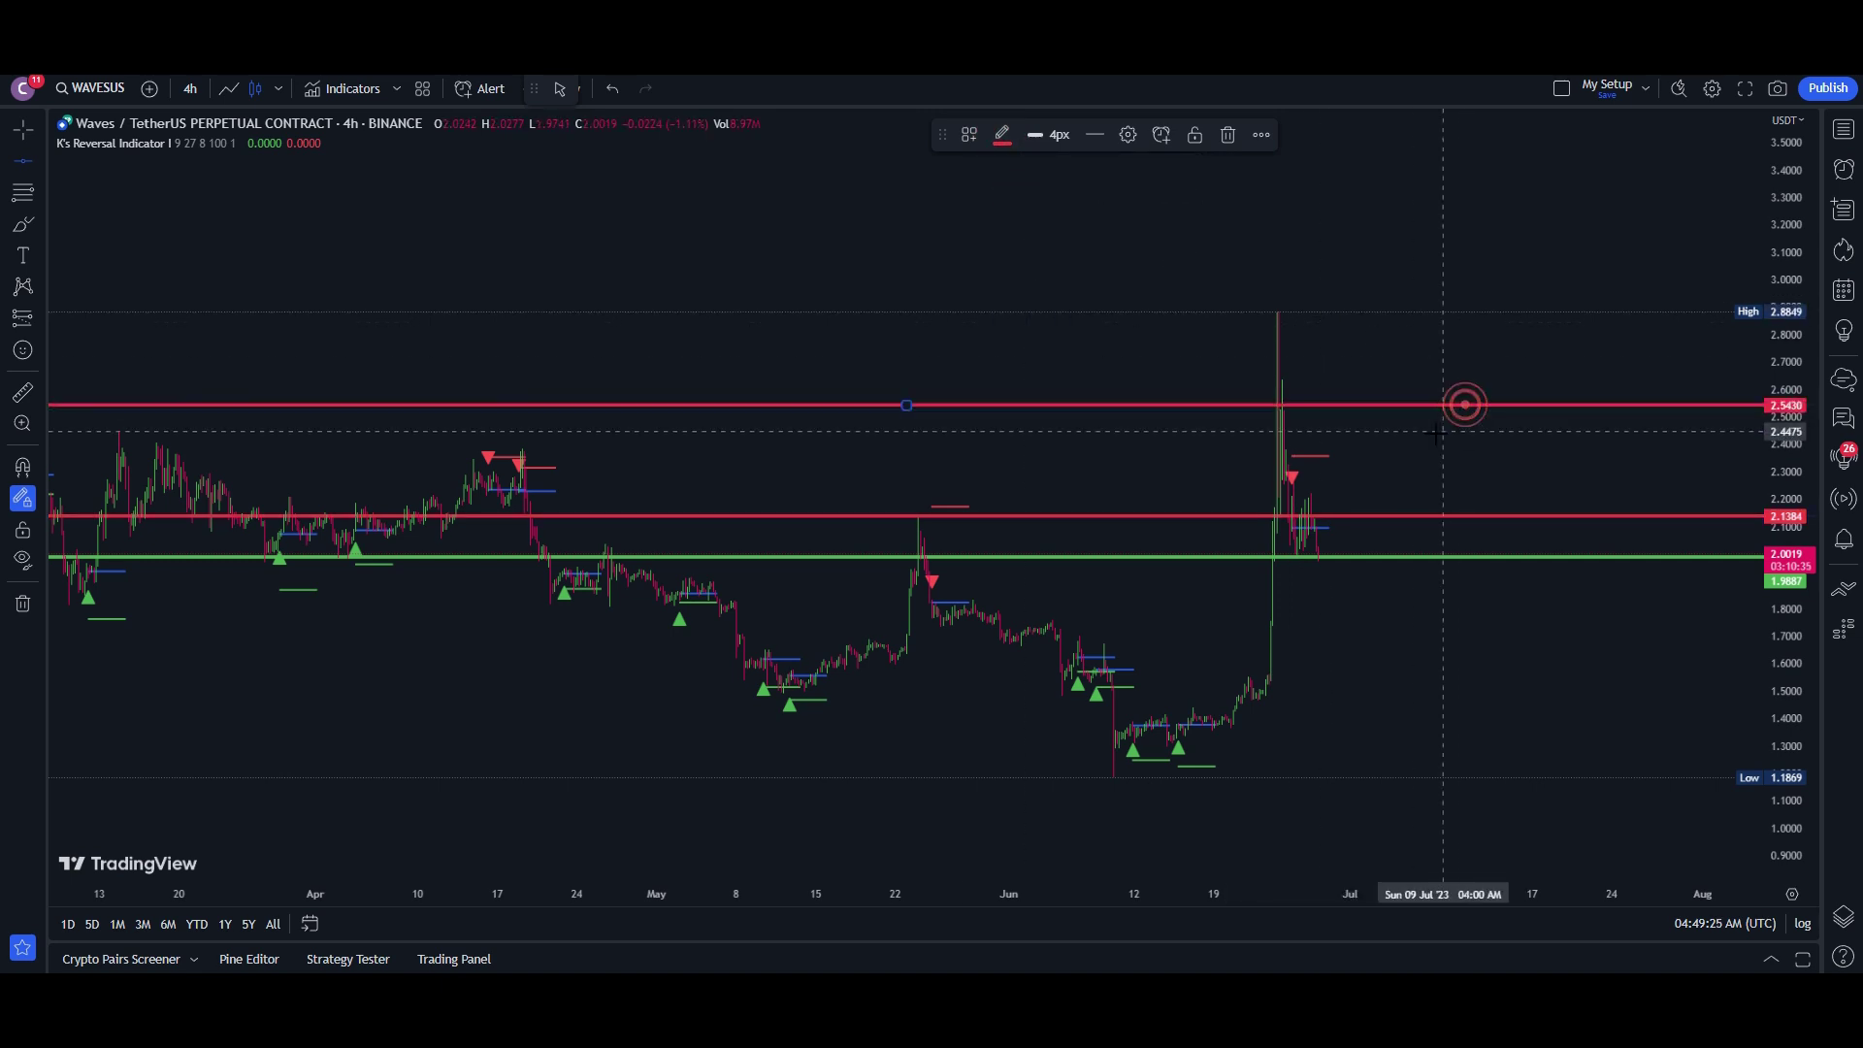
pyautogui.click(1227, 136)
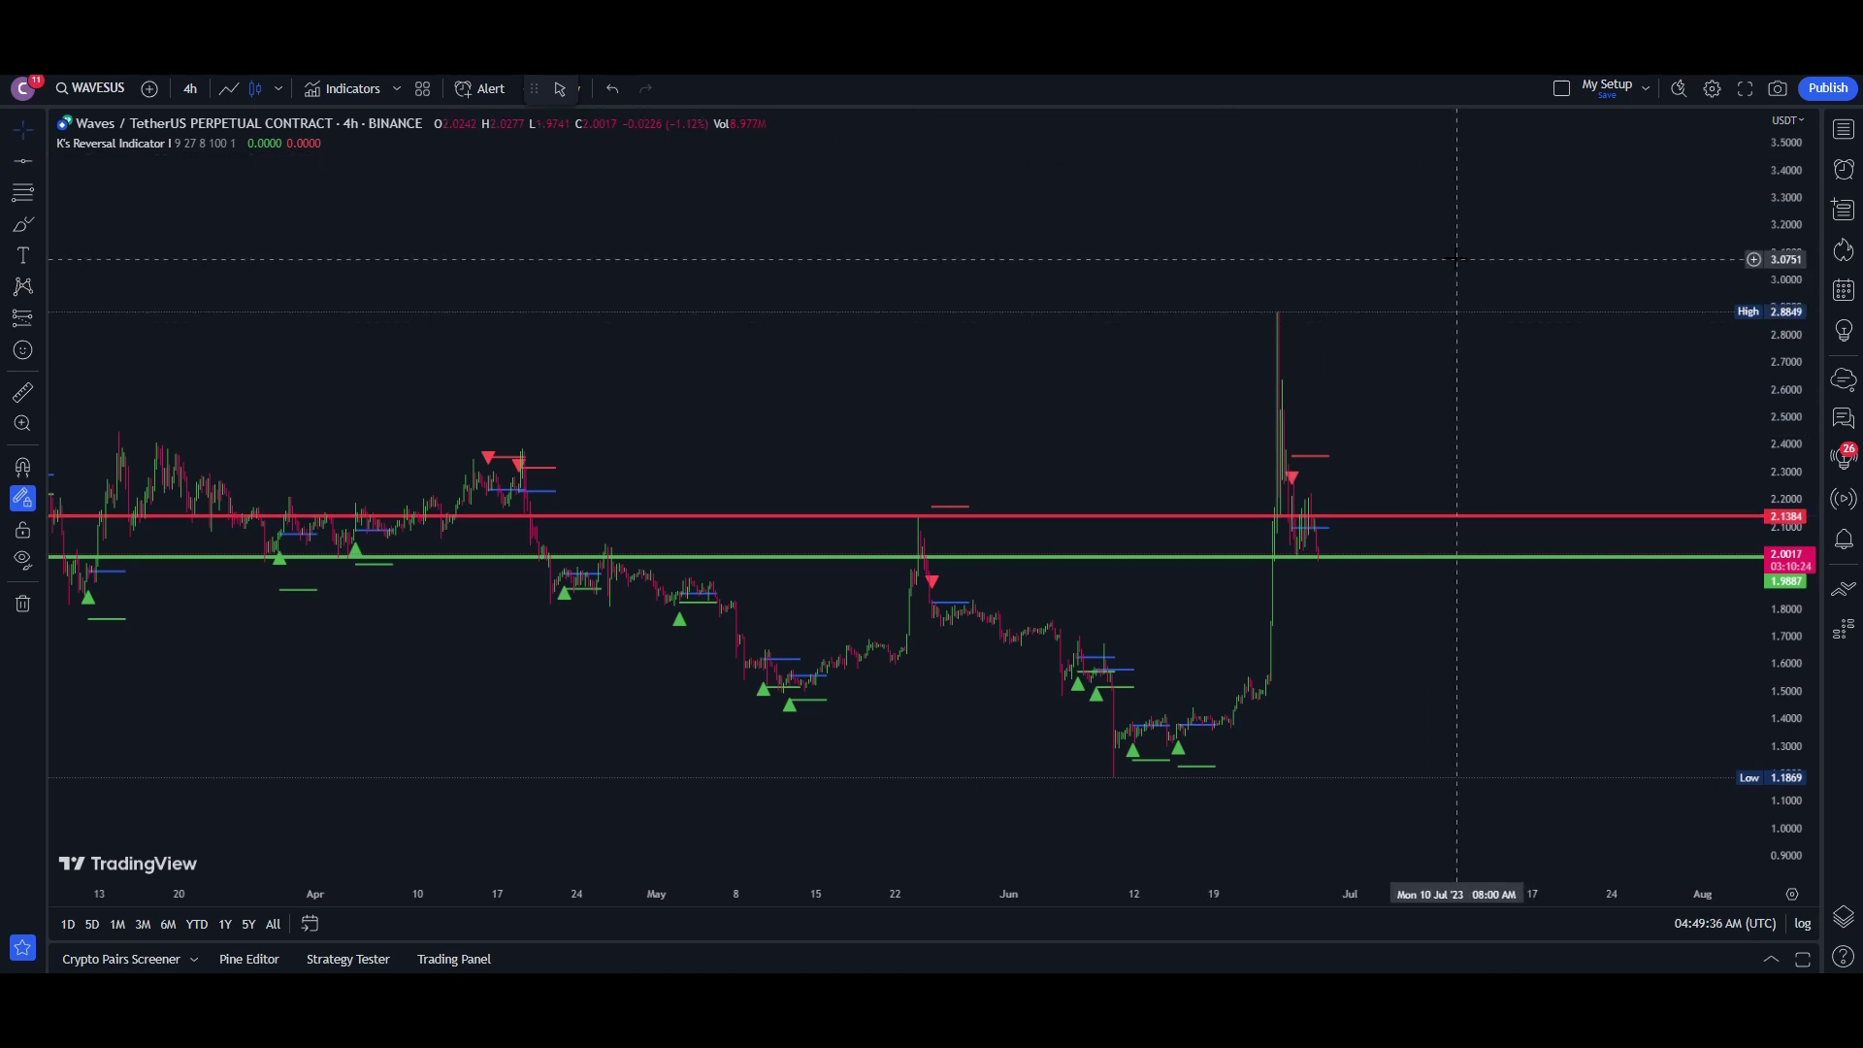
# Switch the chart to the 5-minute interval and stretch the price scale around the two horizontal lines.
pyautogui.click(191, 89)
pyautogui.click(291, 208)
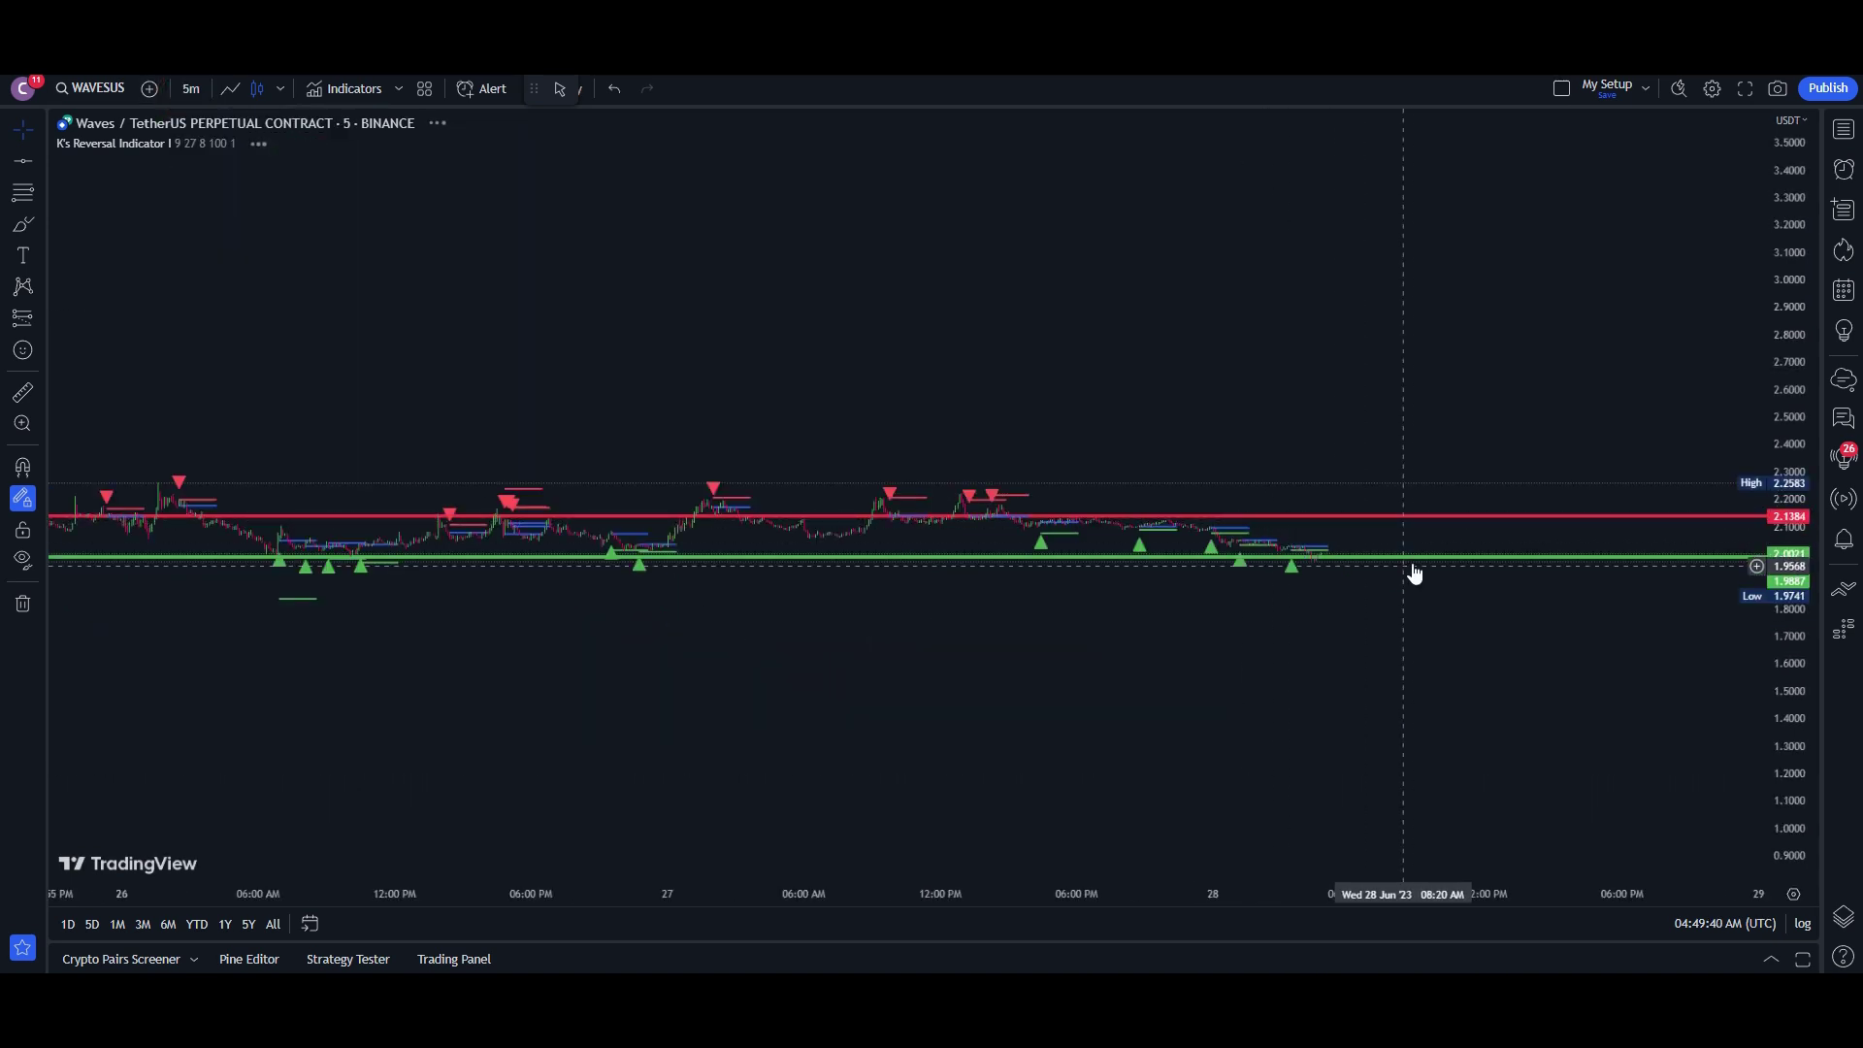
pyautogui.moveTo(1820, 711); pyautogui.dragTo(1788, 669)
pyautogui.scroll(-3, 1555, 472)
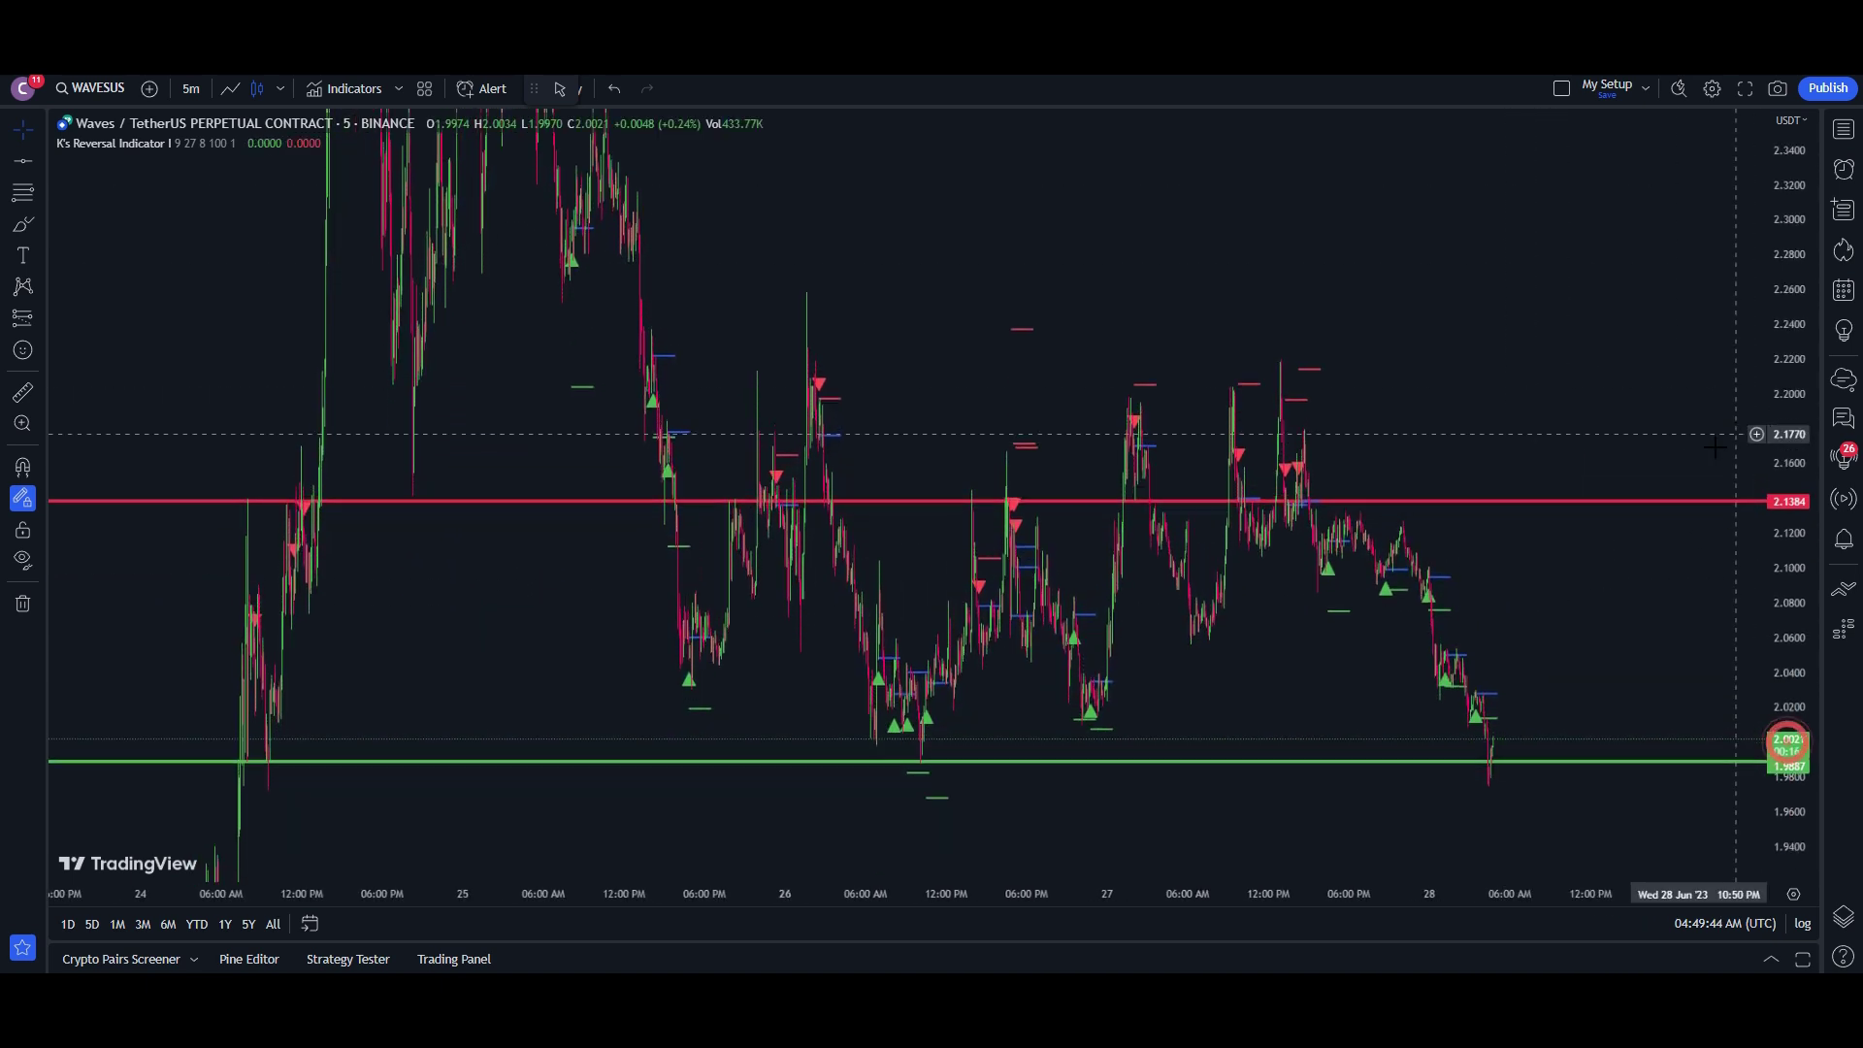
pyautogui.scroll(3, 1430, 618)
pyautogui.scroll(2, 1416, 621)
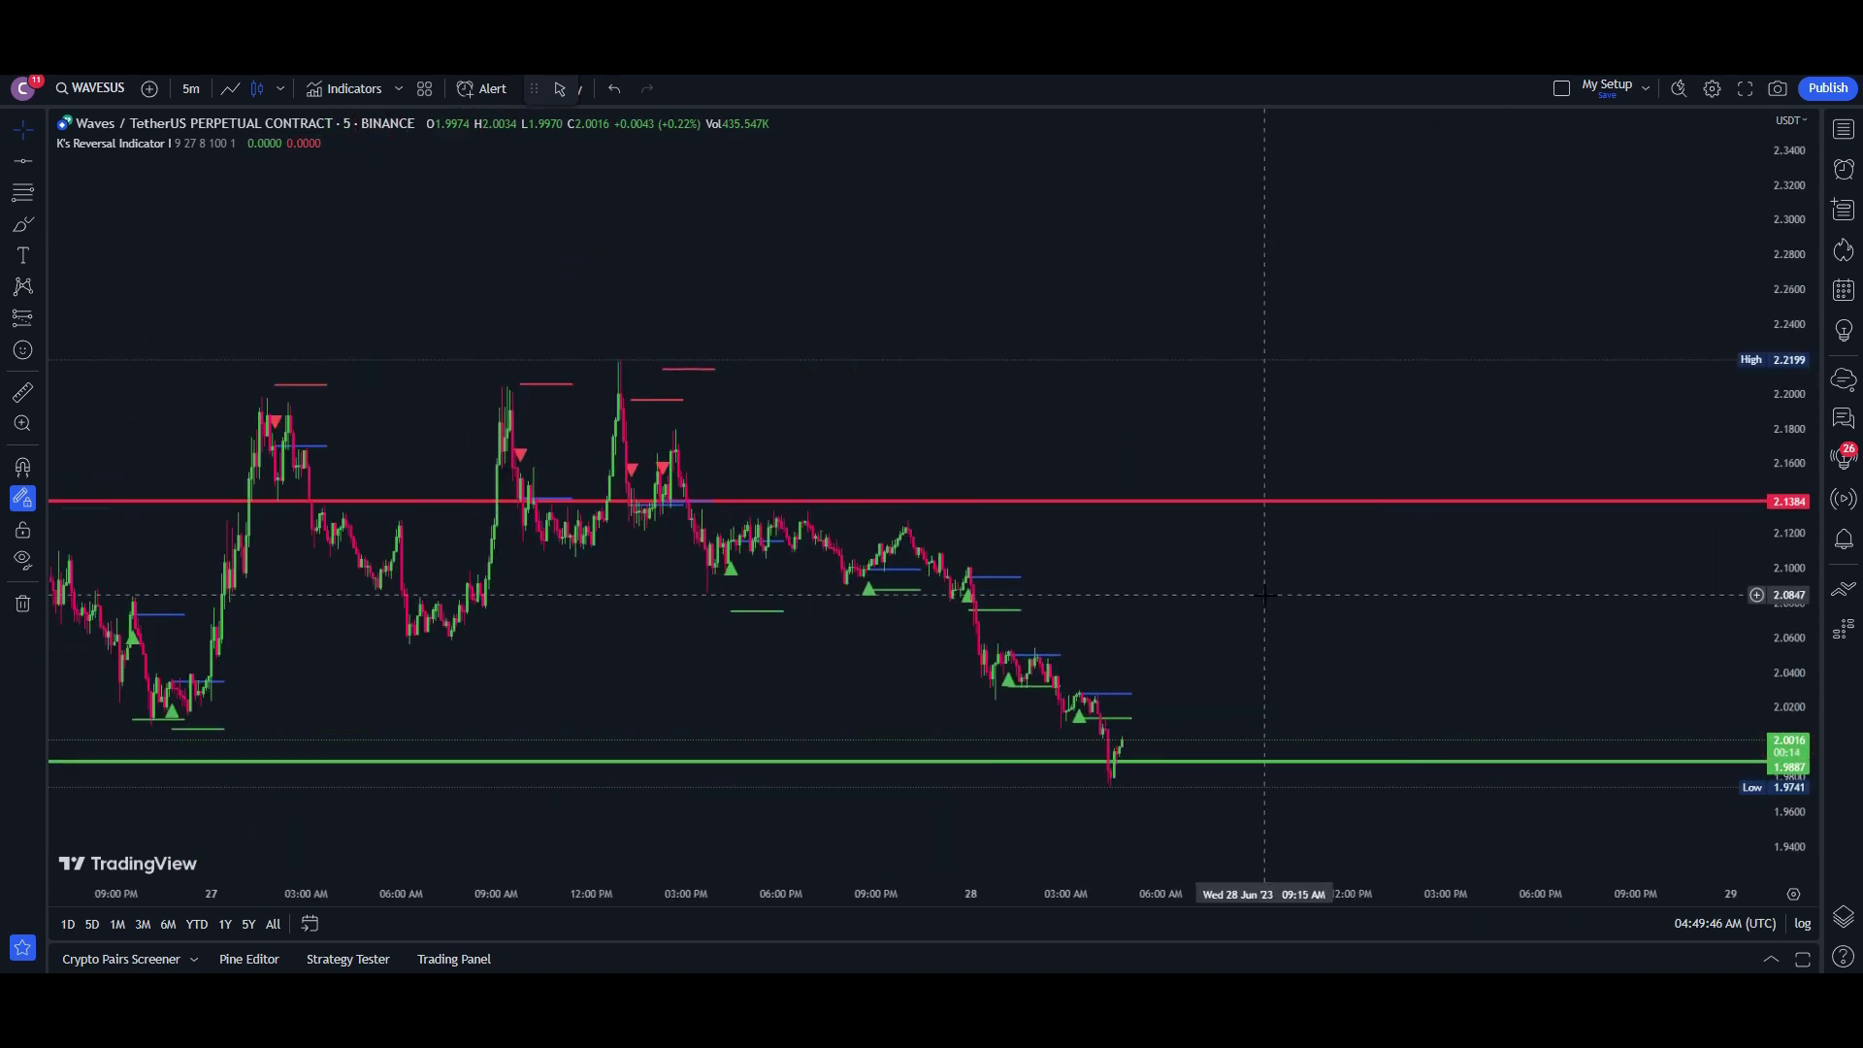
# Draw a long position at the 26 June 10:30 AM buy signal with entry 2.0250, target 2.1377 at resistance and stop 1.9878 just below support.
pyautogui.moveTo(1261, 594); pyautogui.dragTo(1411, 550)
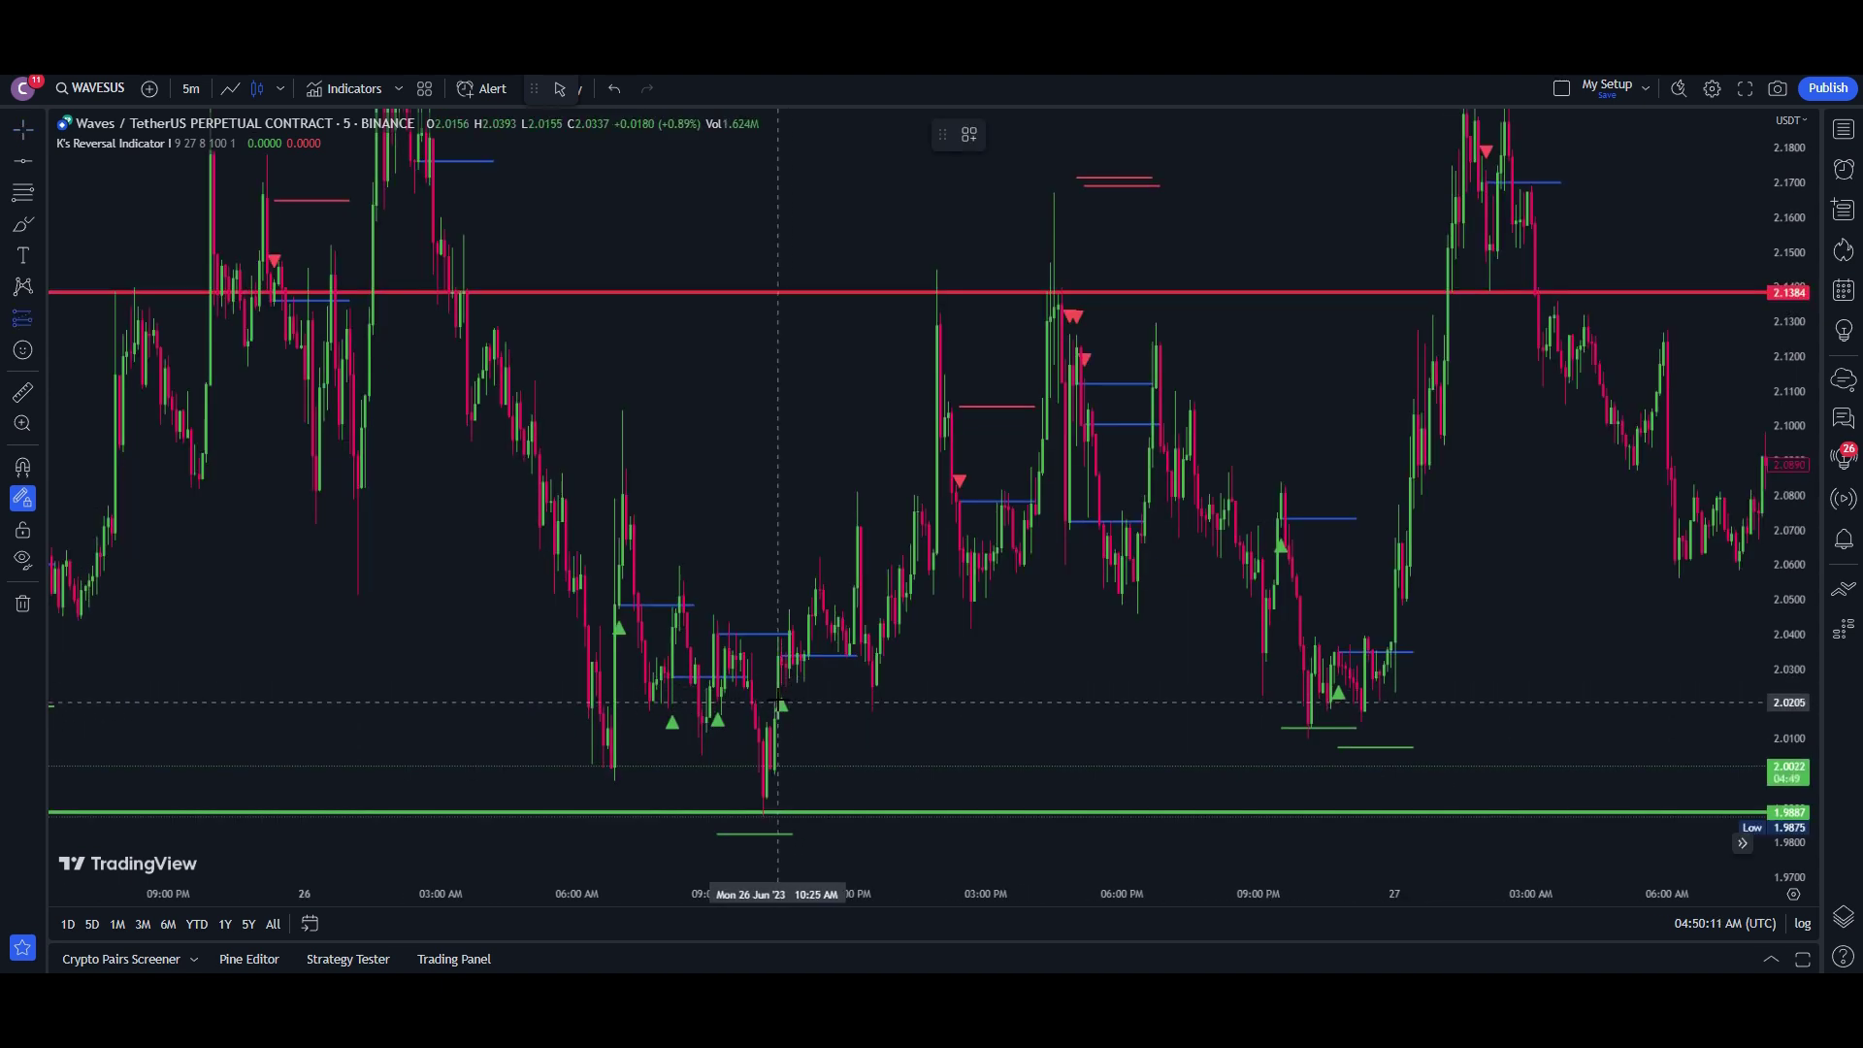
pyautogui.click(781, 686)
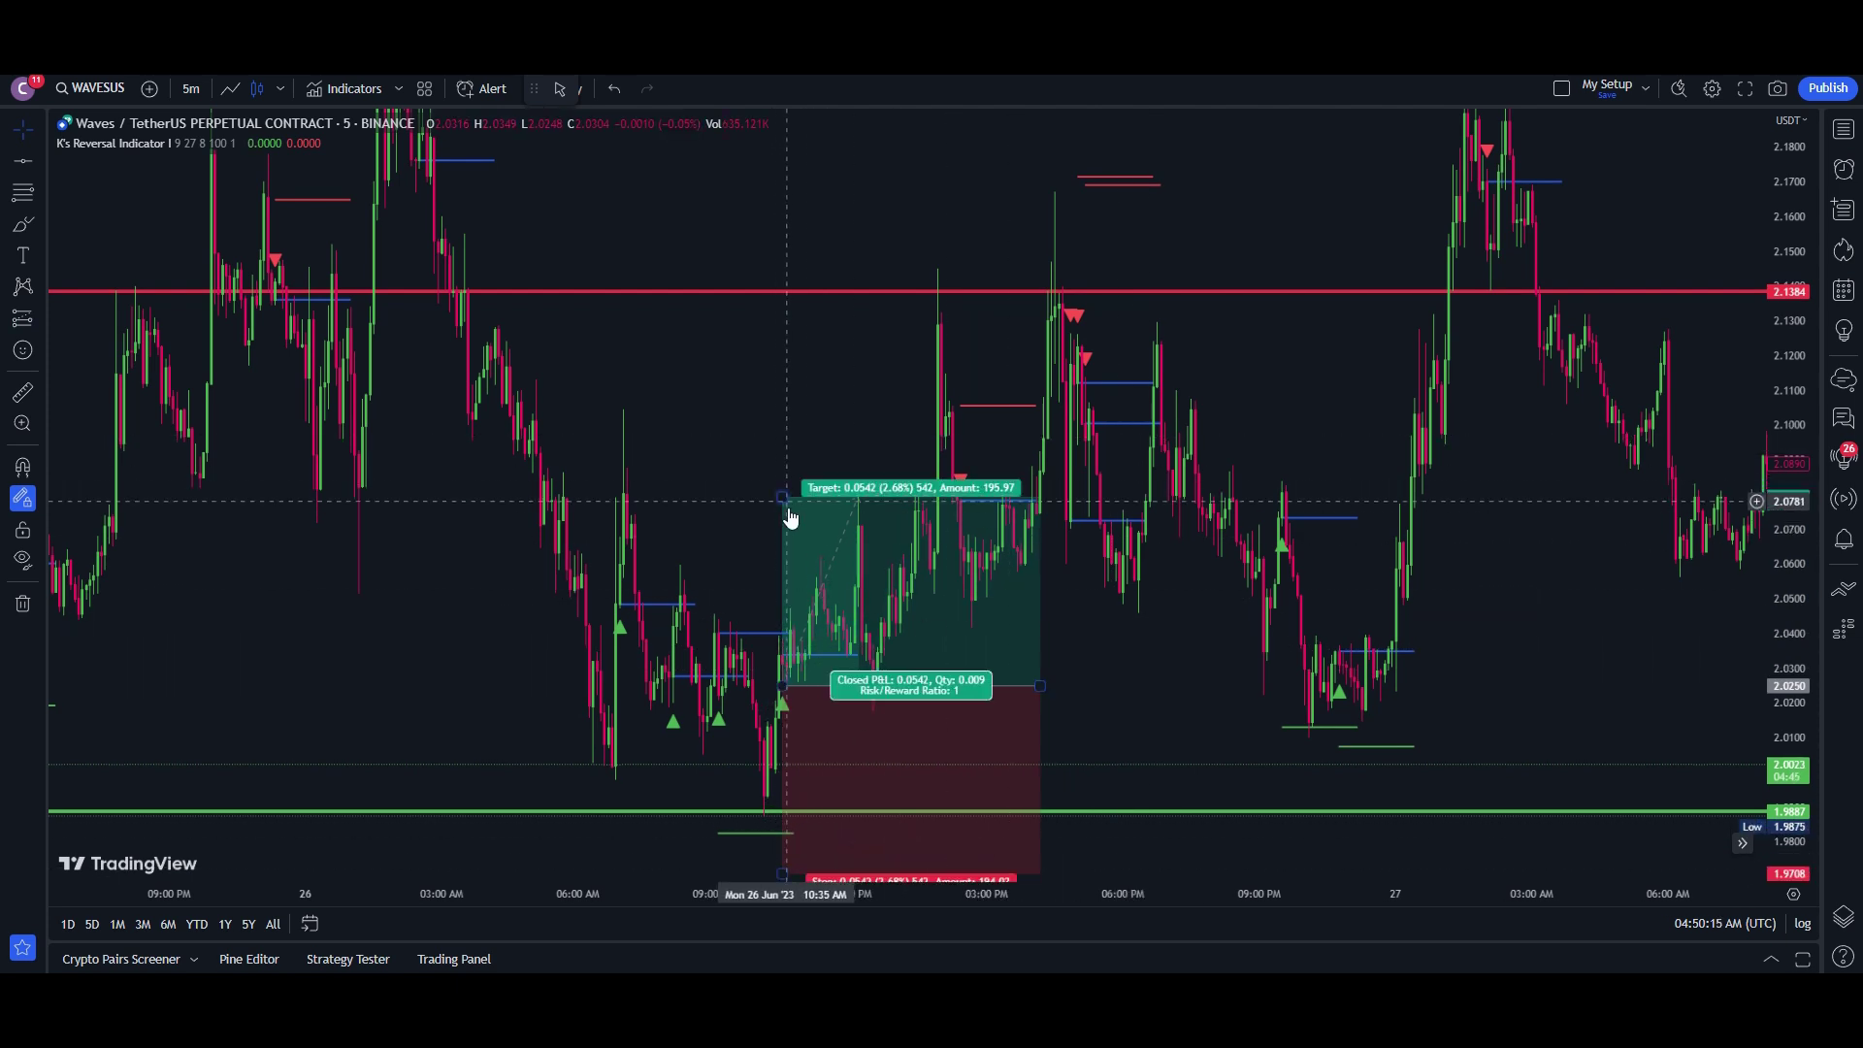
pyautogui.moveTo(783, 503)
pyautogui.mouseDown()
pyautogui.moveTo(765, 333)
pyautogui.moveTo(776, 291)
pyautogui.moveTo(846, 233)
pyautogui.moveTo(851, 180)
pyautogui.moveTo(860, 335)
pyautogui.moveTo(653, 345)
pyautogui.moveTo(681, 326)
pyautogui.moveTo(690, 461)
pyautogui.moveTo(729, 292)
pyautogui.moveTo(752, 295)
pyautogui.mouseUp()
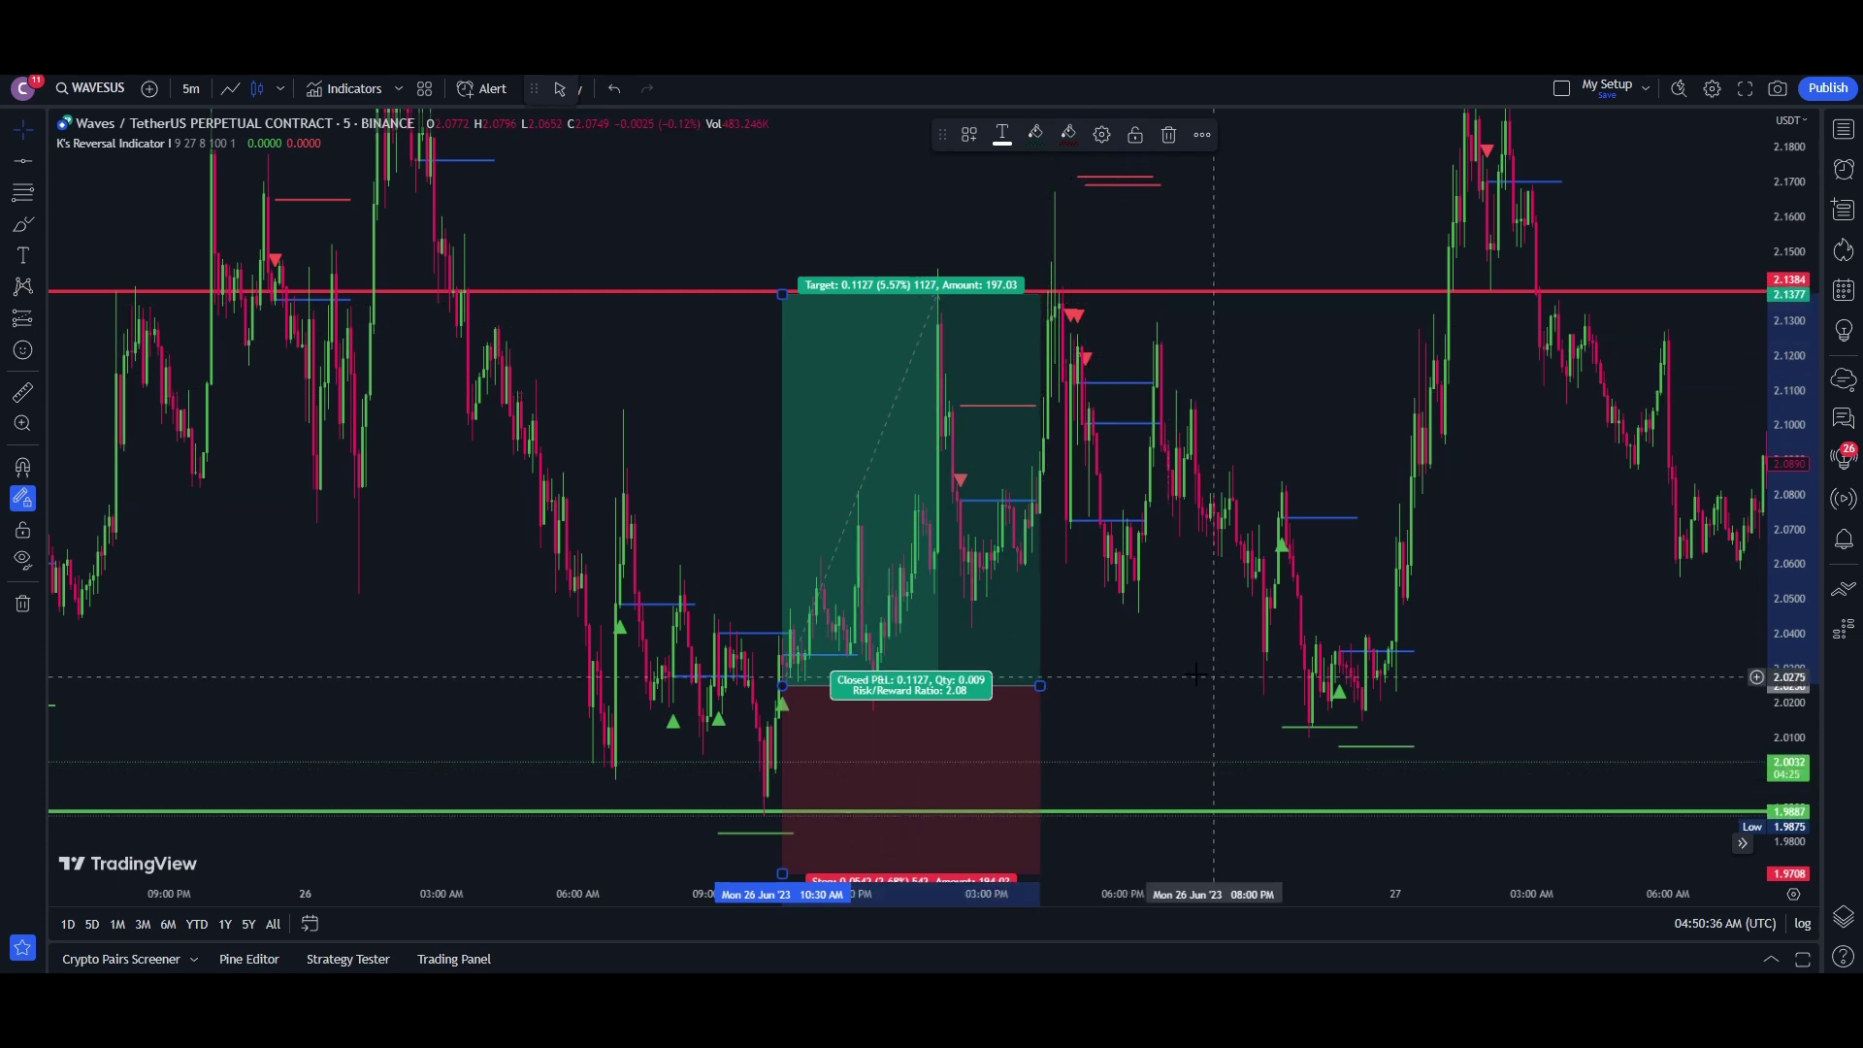
pyautogui.moveTo(1194, 673); pyautogui.dragTo(1167, 538)
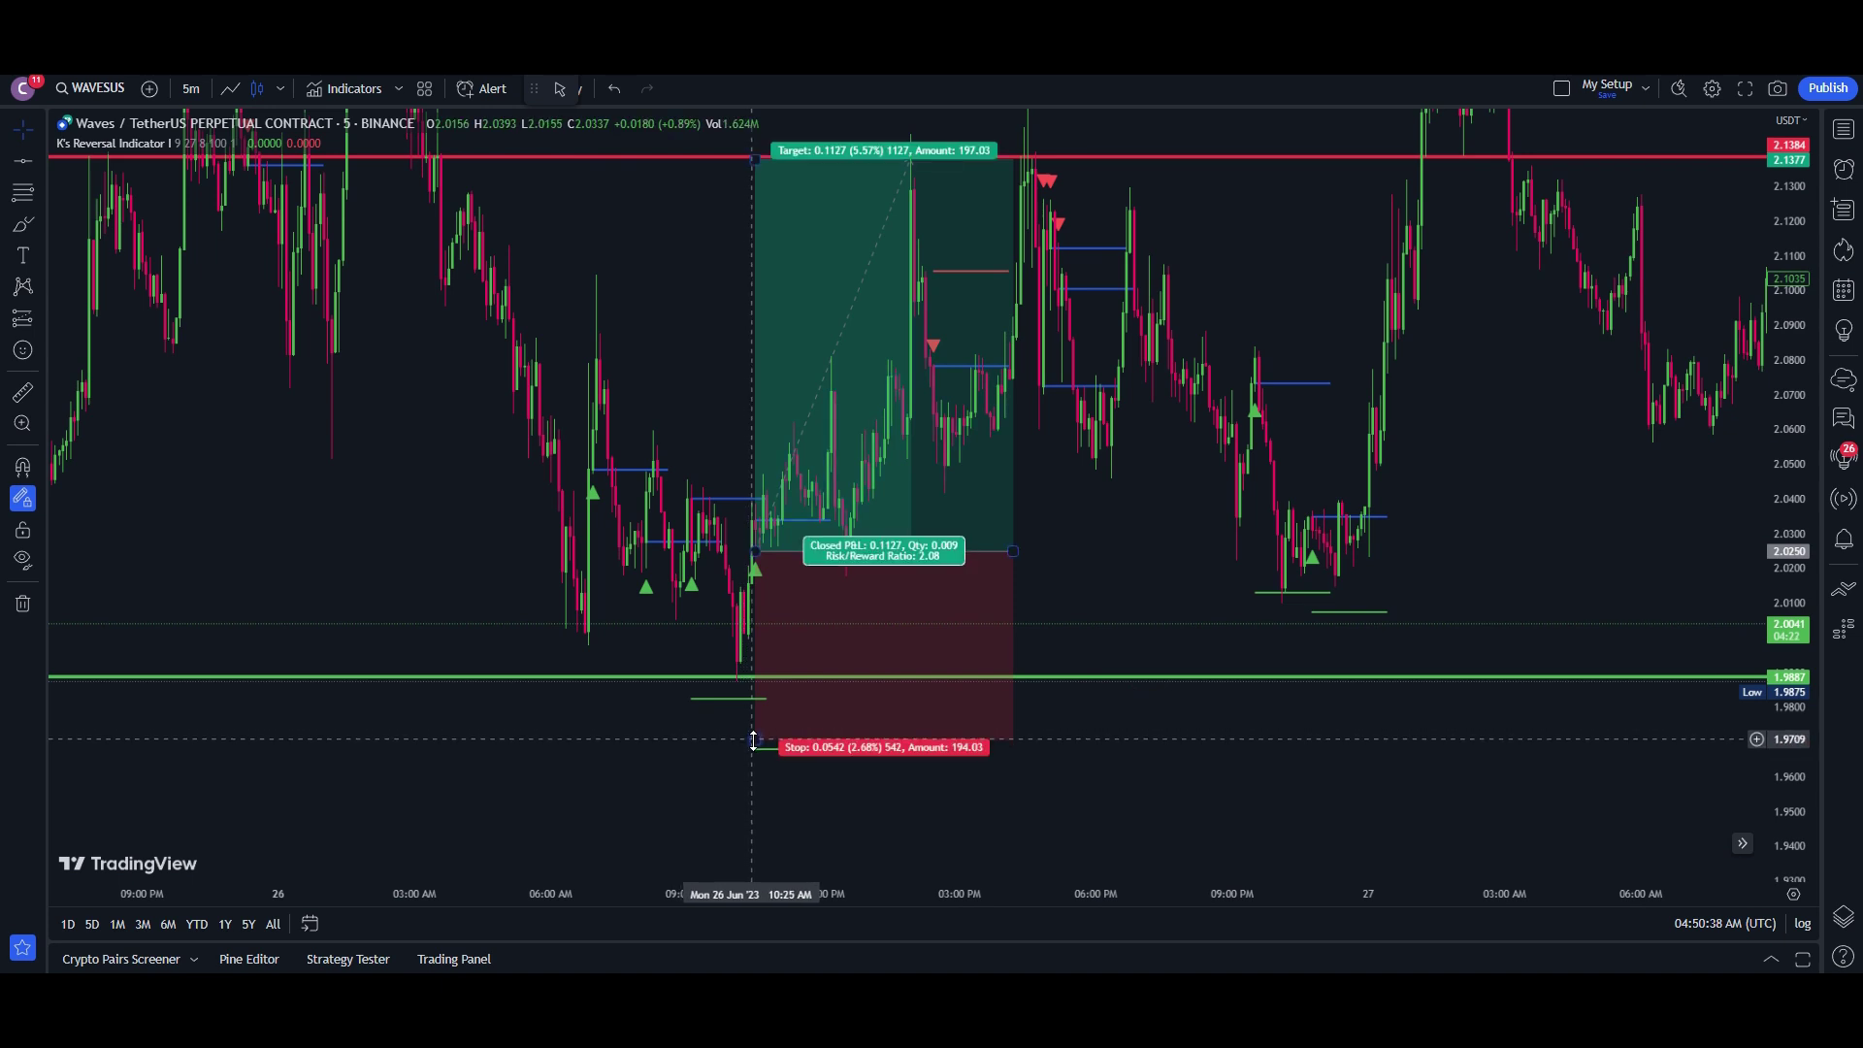
pyautogui.moveTo(753, 740)
pyautogui.mouseDown()
pyautogui.moveTo(767, 673)
pyautogui.moveTo(796, 692)
pyautogui.moveTo(815, 622)
pyautogui.moveTo(824, 683)
pyautogui.mouseUp()
pyautogui.moveTo(1122, 553)
pyautogui.mouseDown()
pyautogui.moveTo(1143, 603)
pyautogui.moveTo(1247, 695)
pyautogui.mouseUp()
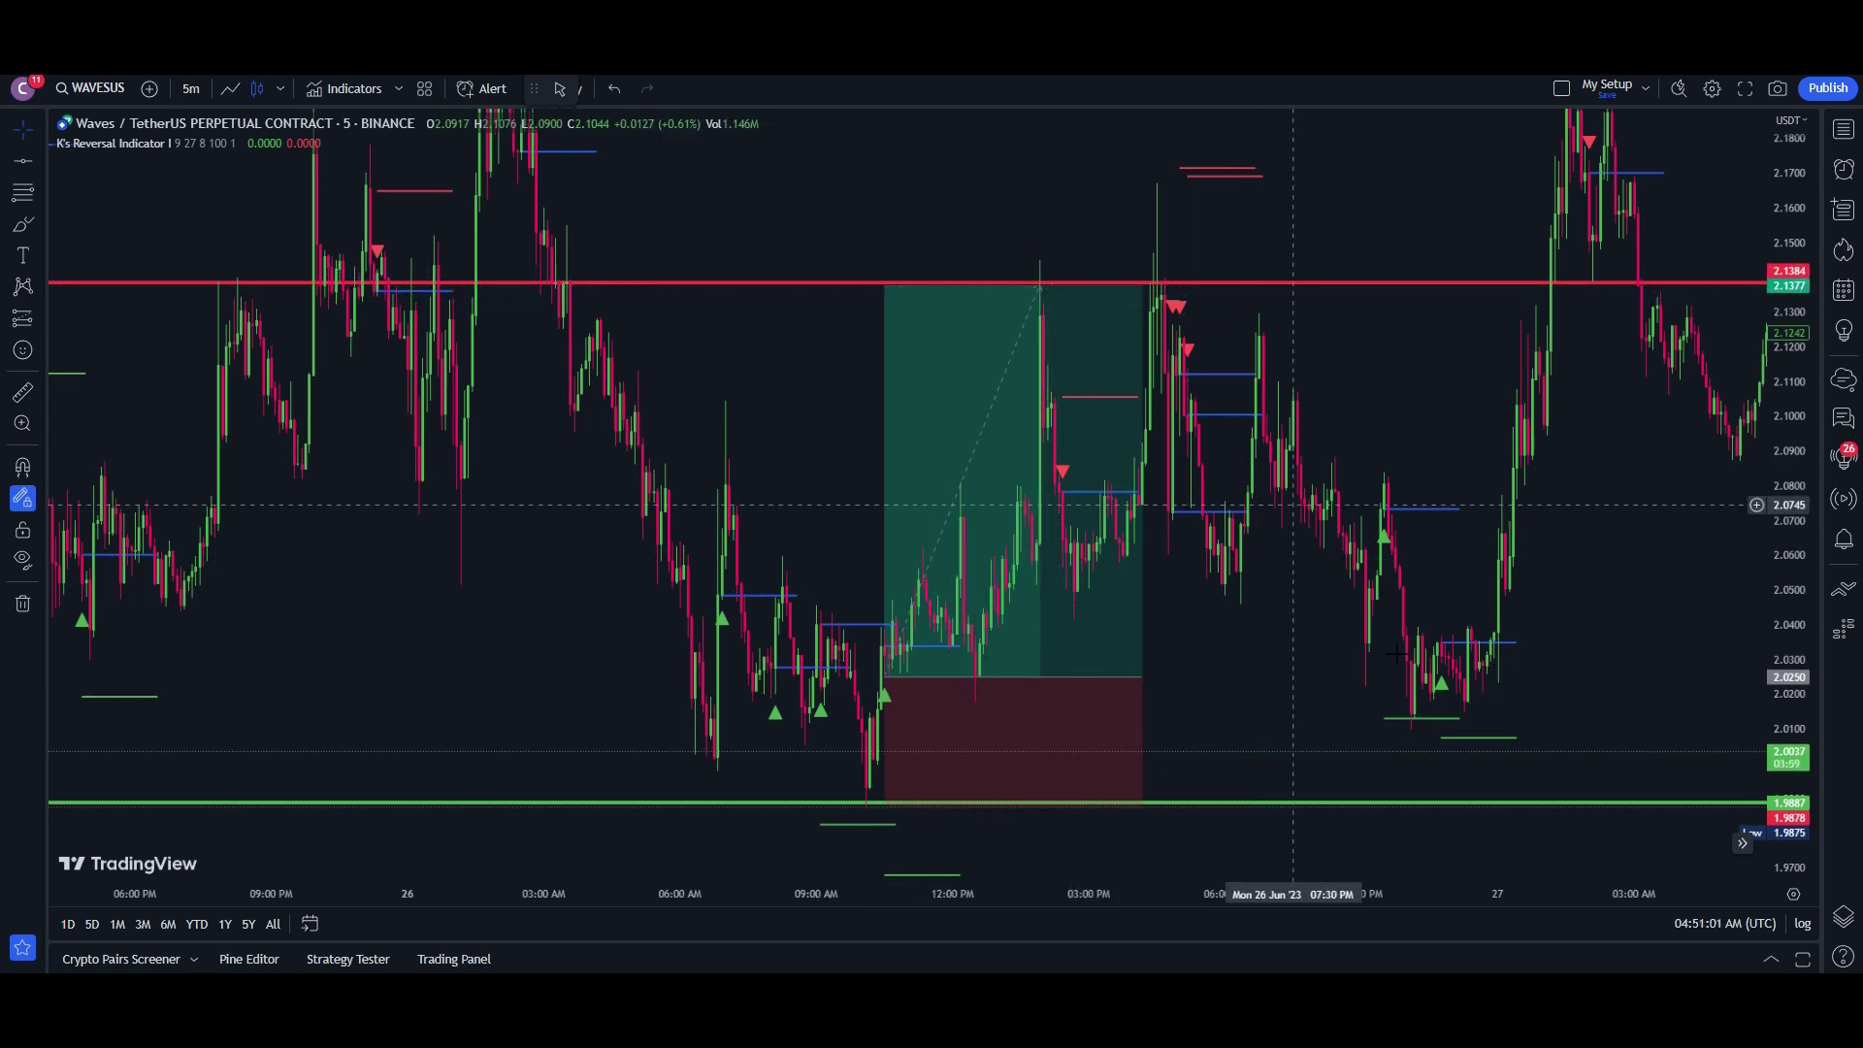
pyautogui.moveTo(1614, 434); pyautogui.dragTo(1220, 345)
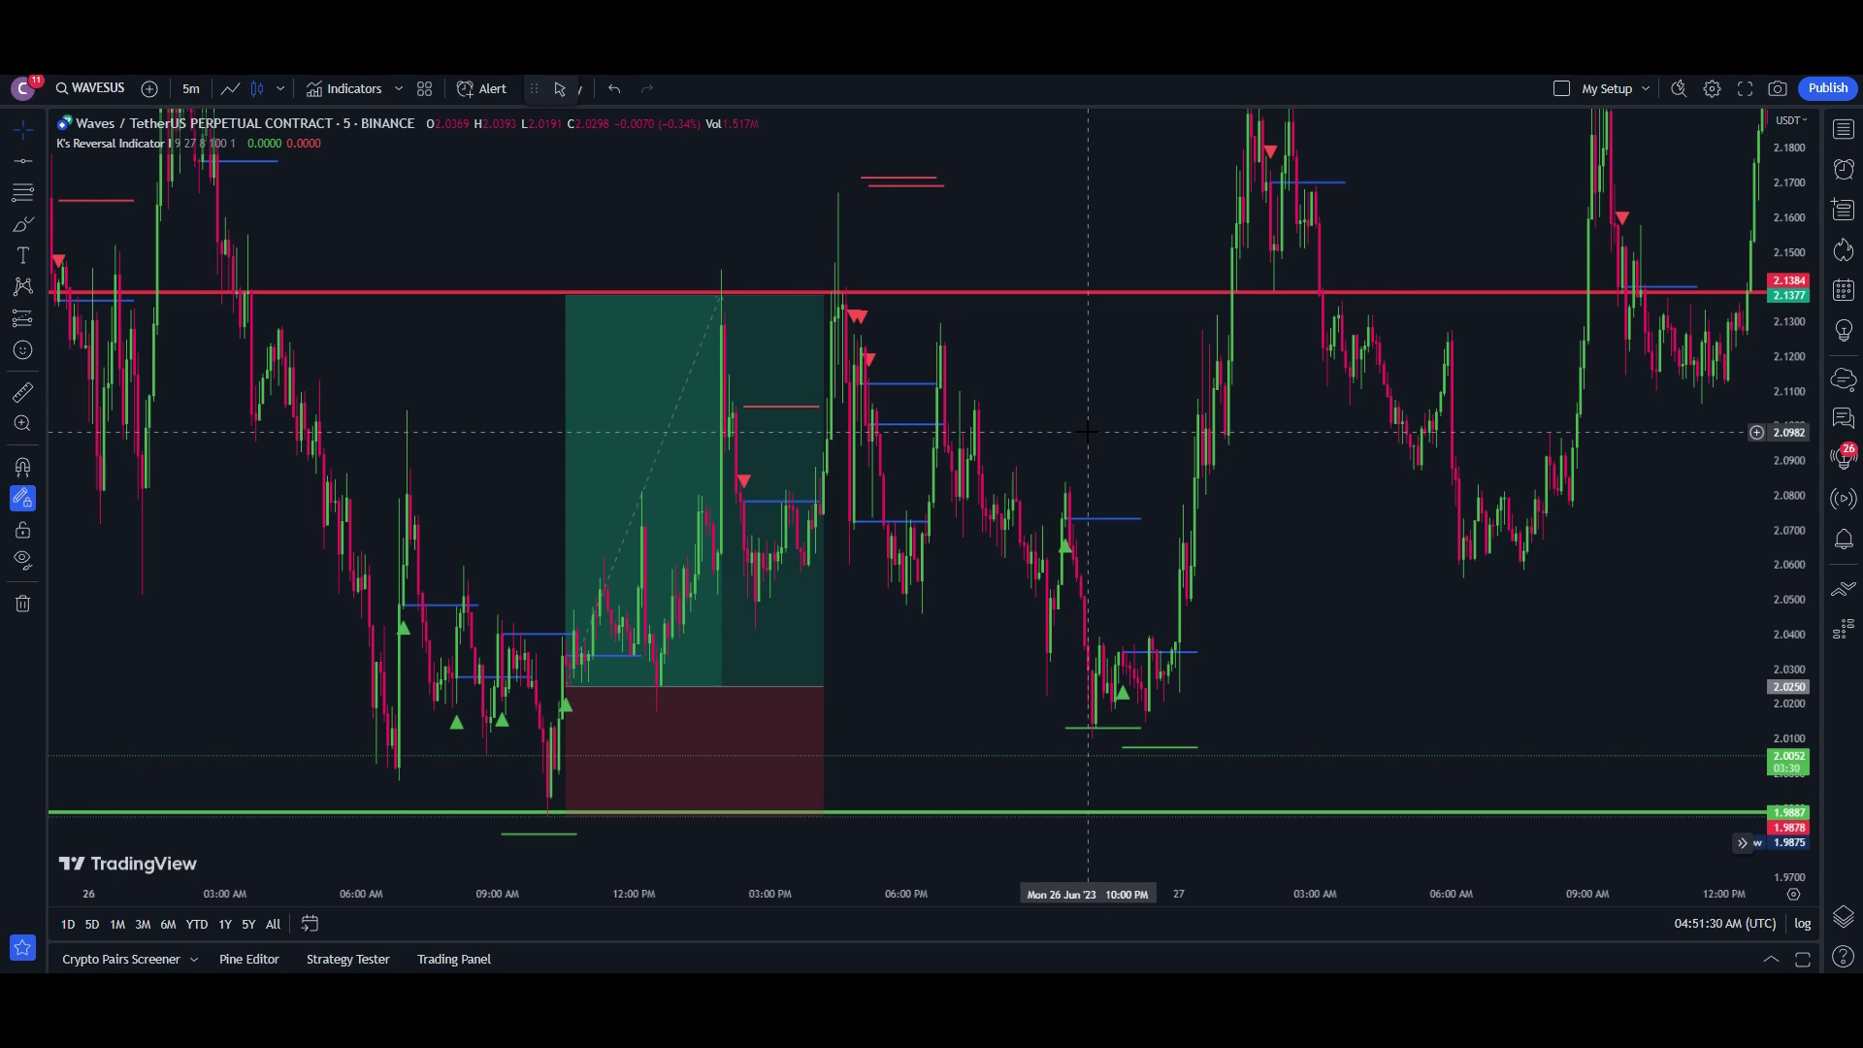
pyautogui.click(79, 95)
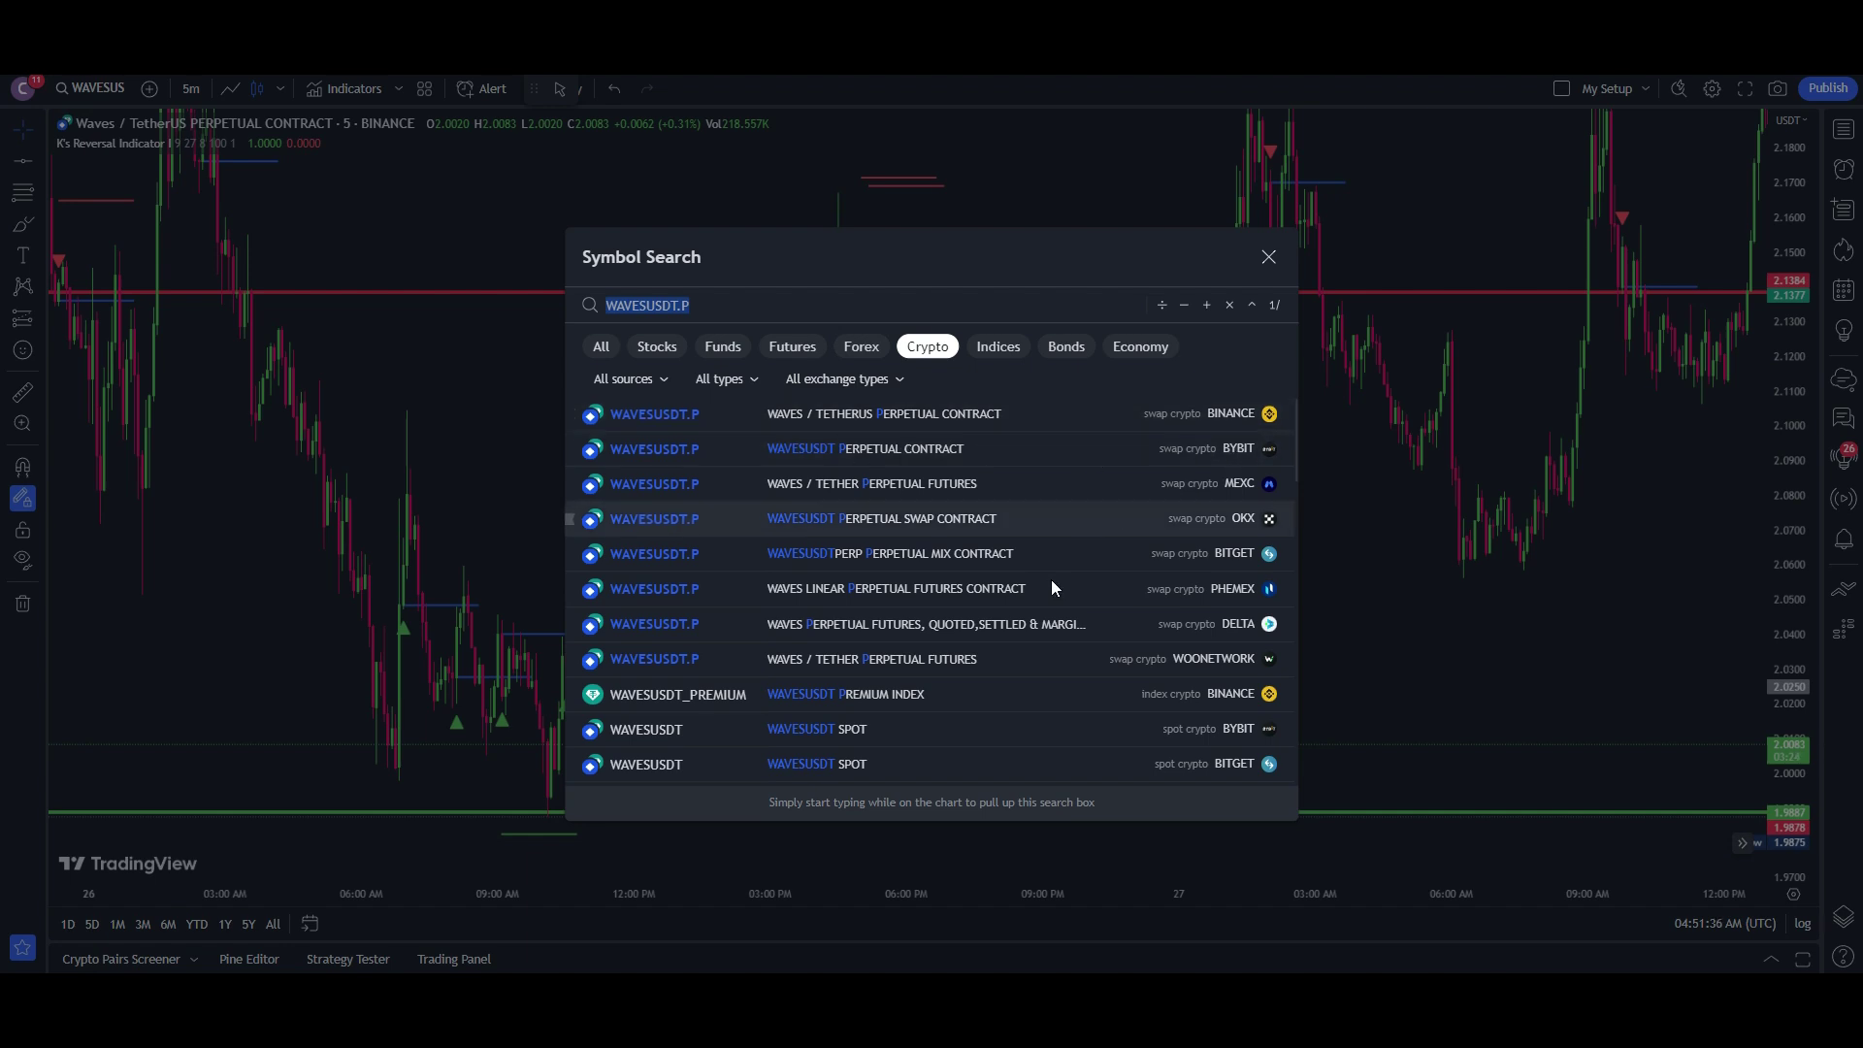
pyautogui.click(1268, 258)
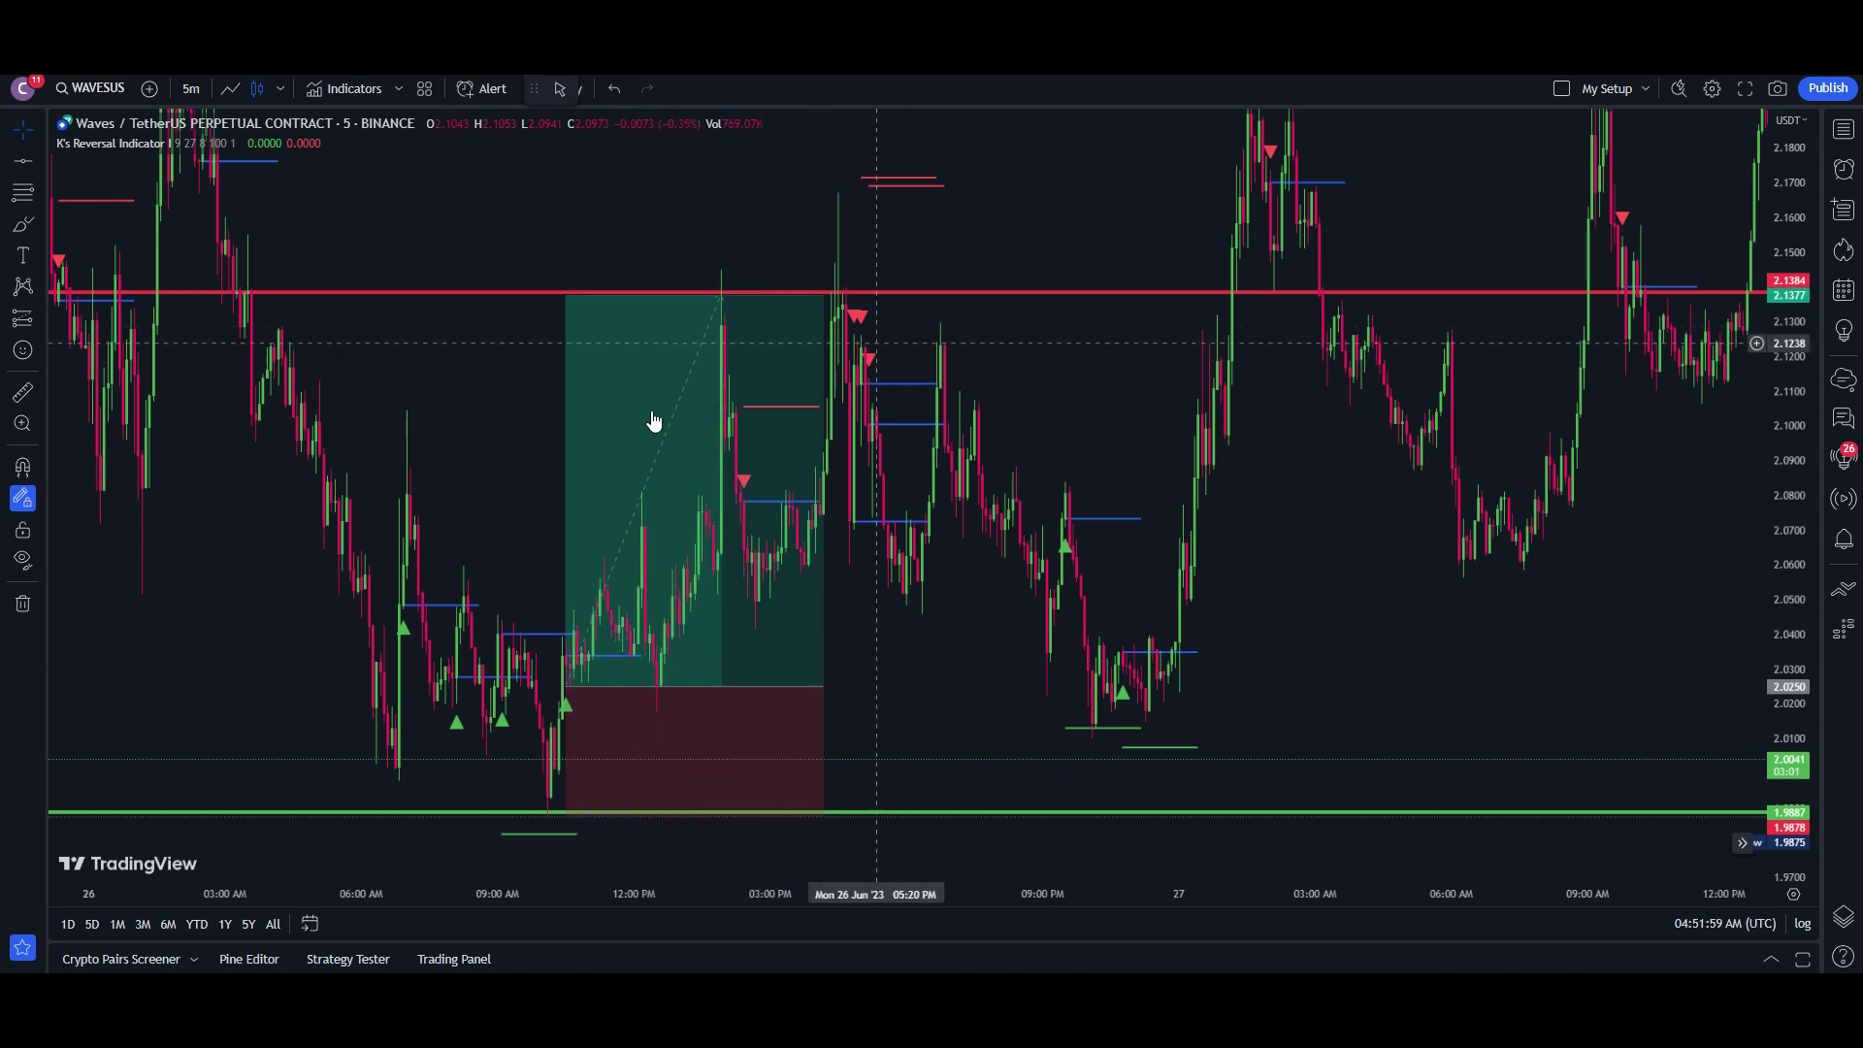
# Draw a short position at the 26 June 5:00 PM sell signal with entry 2.1203, stop 2.1671 and target 1.9900 just above support.
pyautogui.click(26, 318)
pyautogui.click(125, 353)
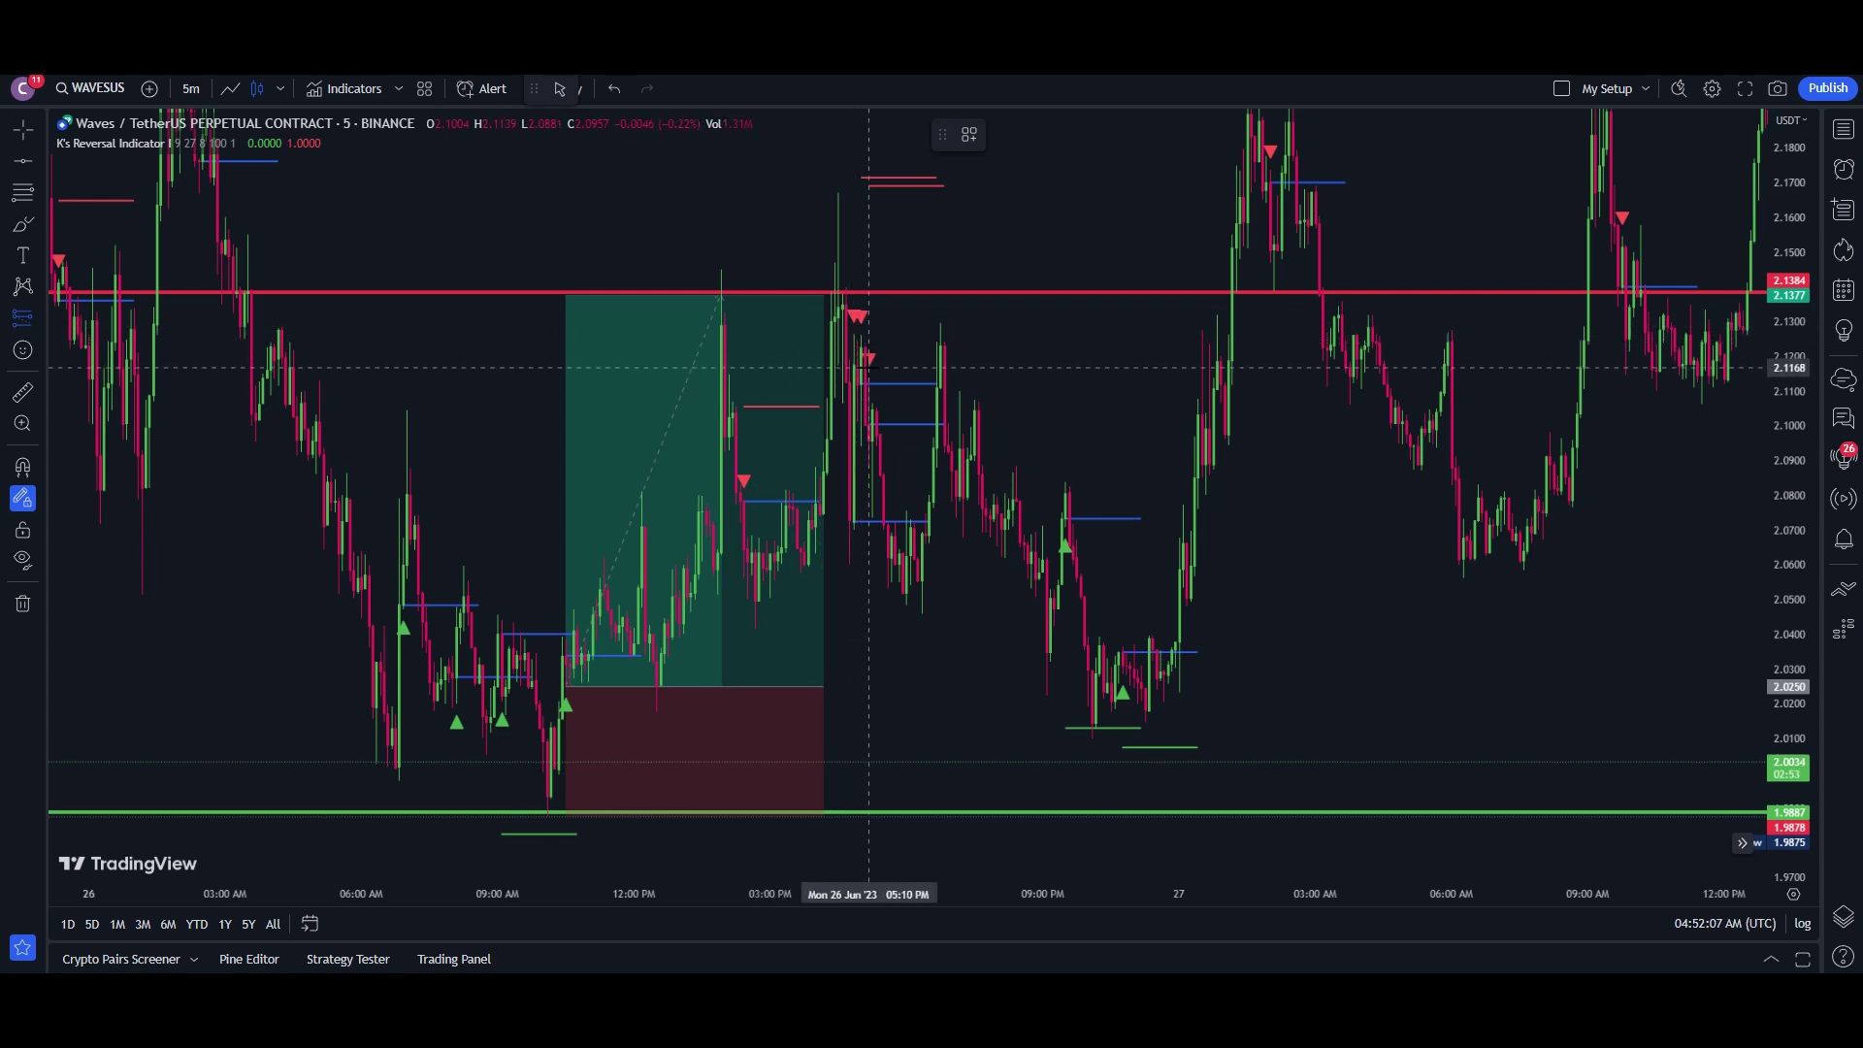
pyautogui.click(860, 355)
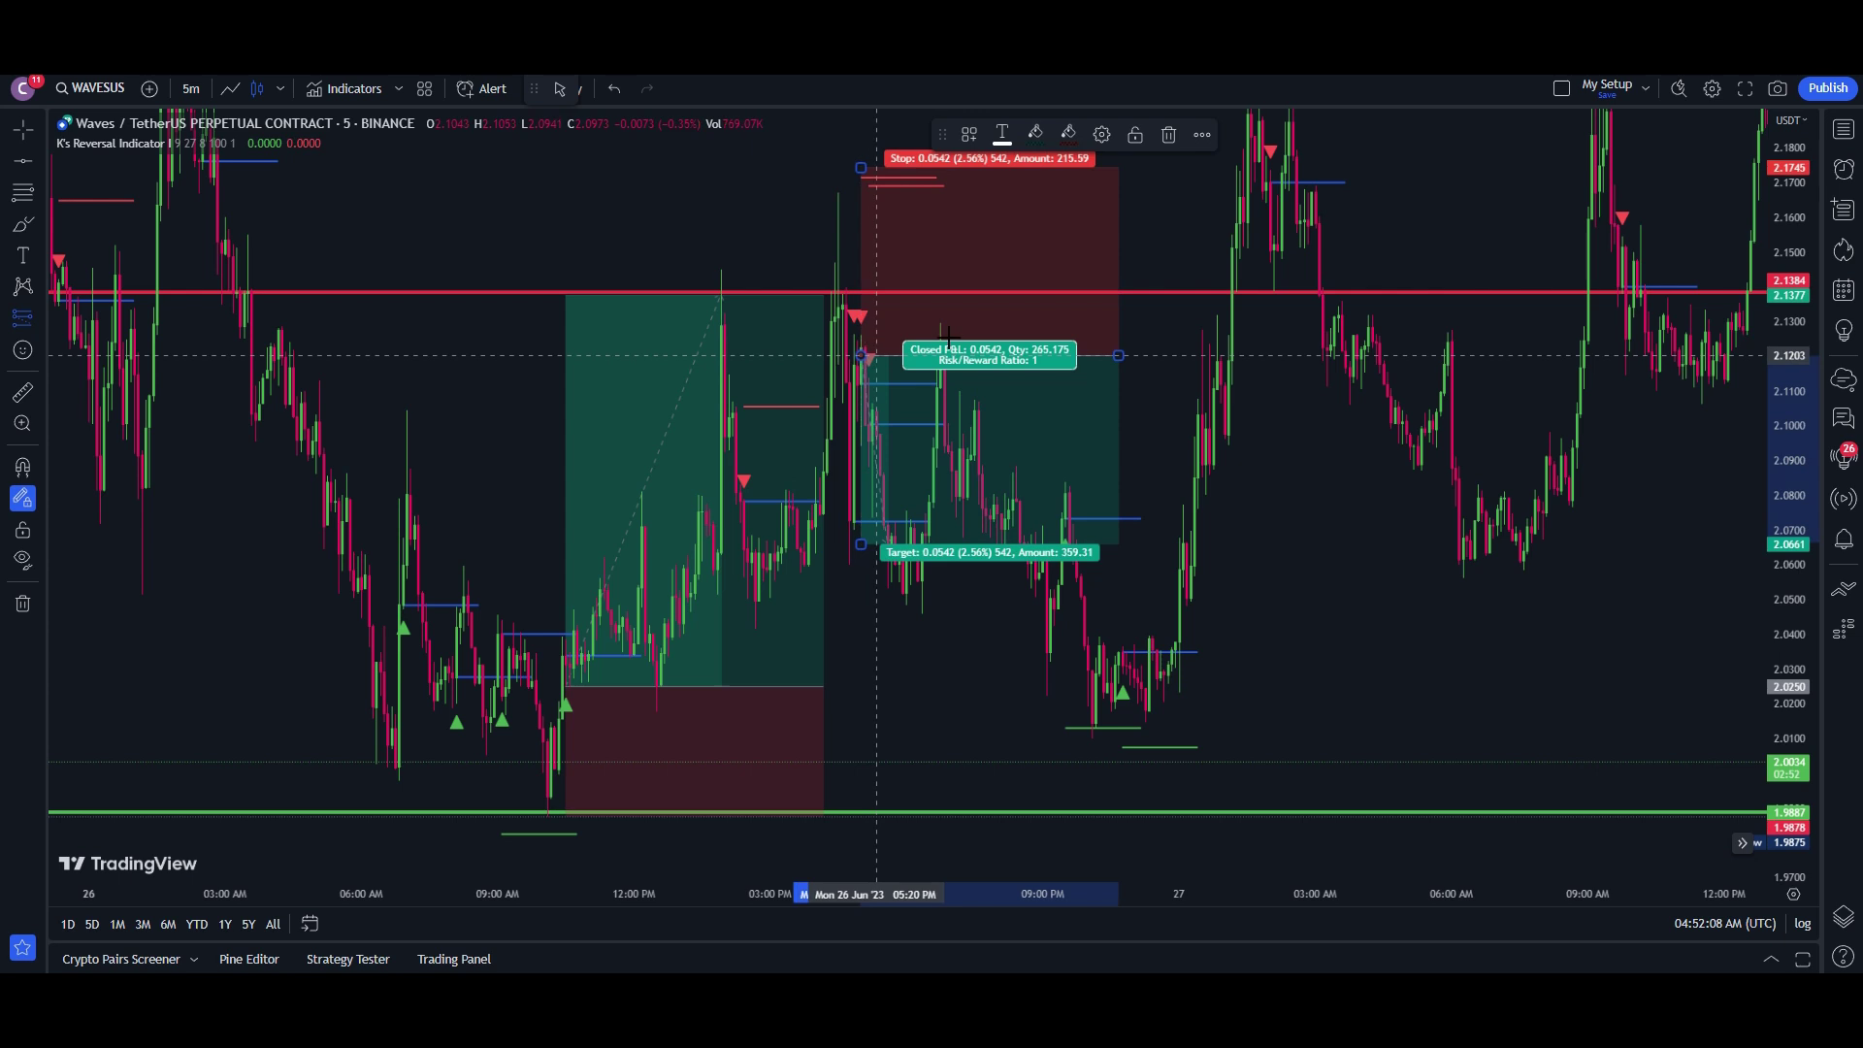
pyautogui.click(1177, 198)
pyautogui.moveTo(860, 167)
pyautogui.mouseDown()
pyautogui.moveTo(865, 247)
pyautogui.moveTo(861, 192)
pyautogui.mouseUp()
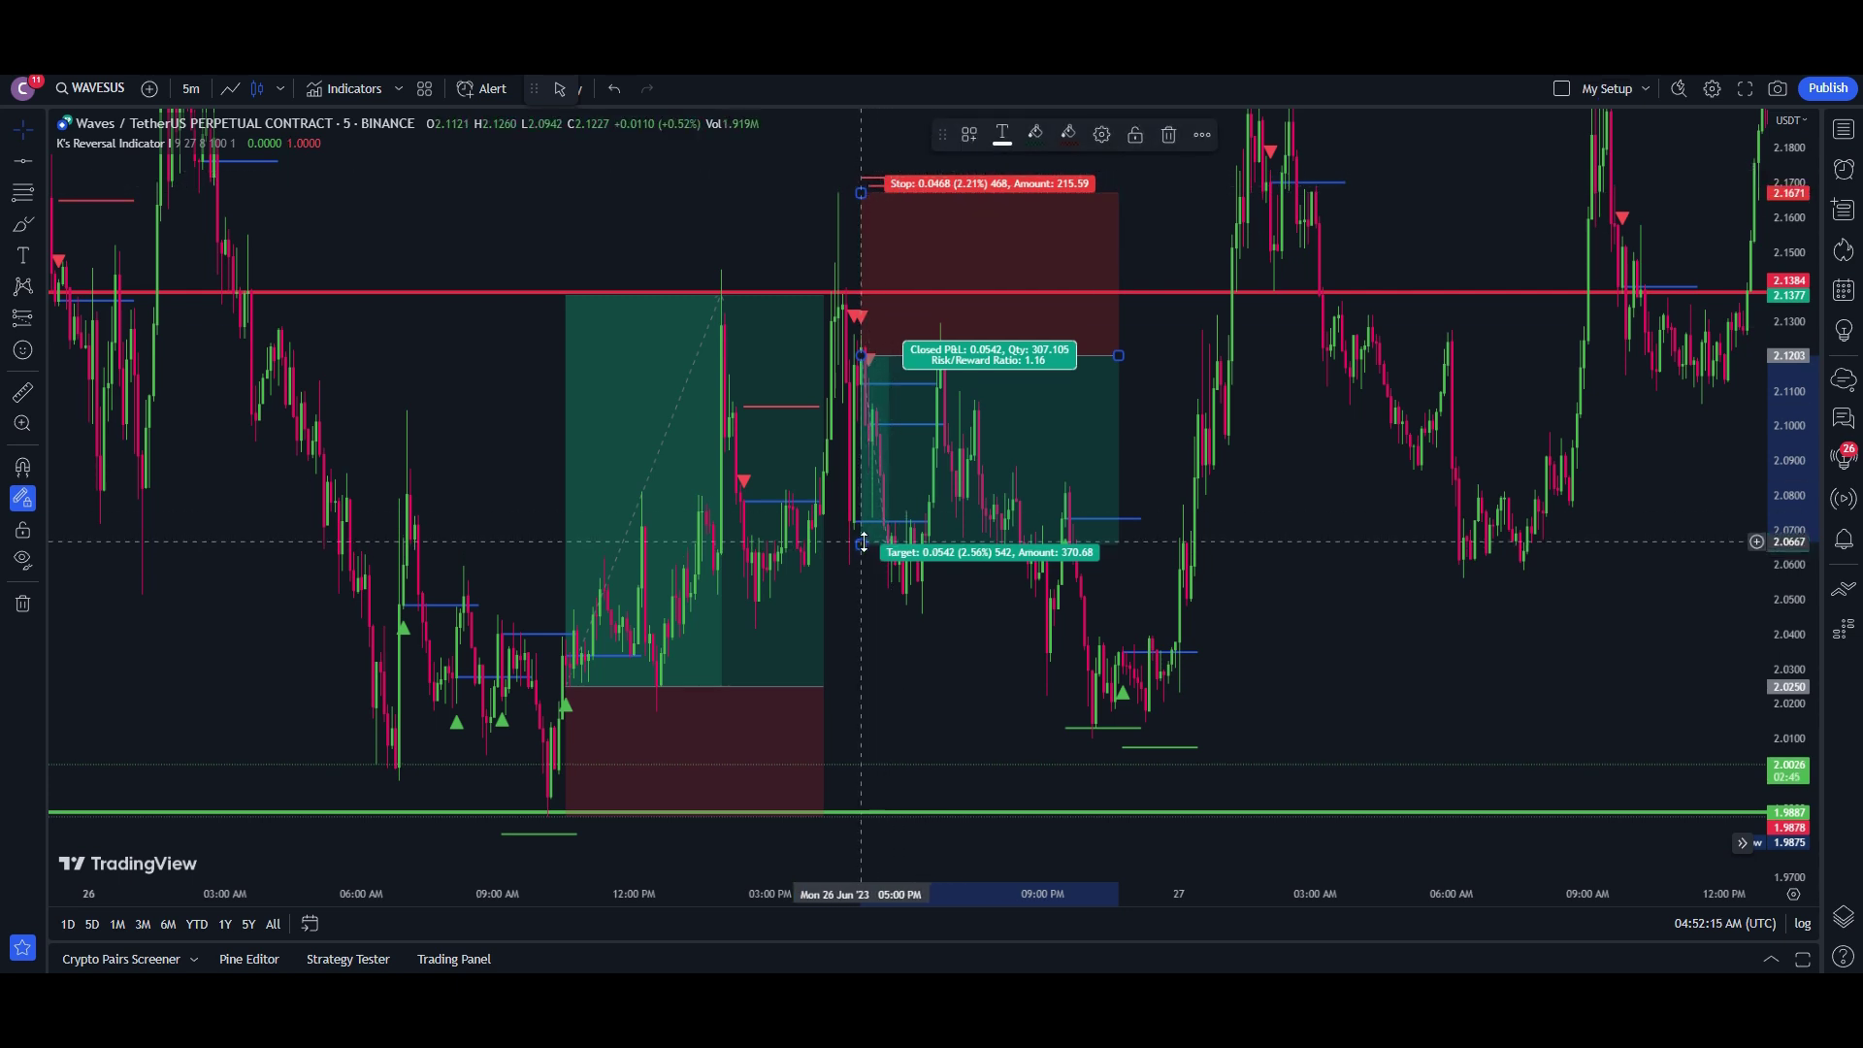
pyautogui.moveTo(863, 543); pyautogui.dragTo(869, 808)
# Measure the price move from the first long's entry up to resistance and from the short's entry down to the following low.
pyautogui.moveTo(1474, 711); pyautogui.dragTo(1205, 695)
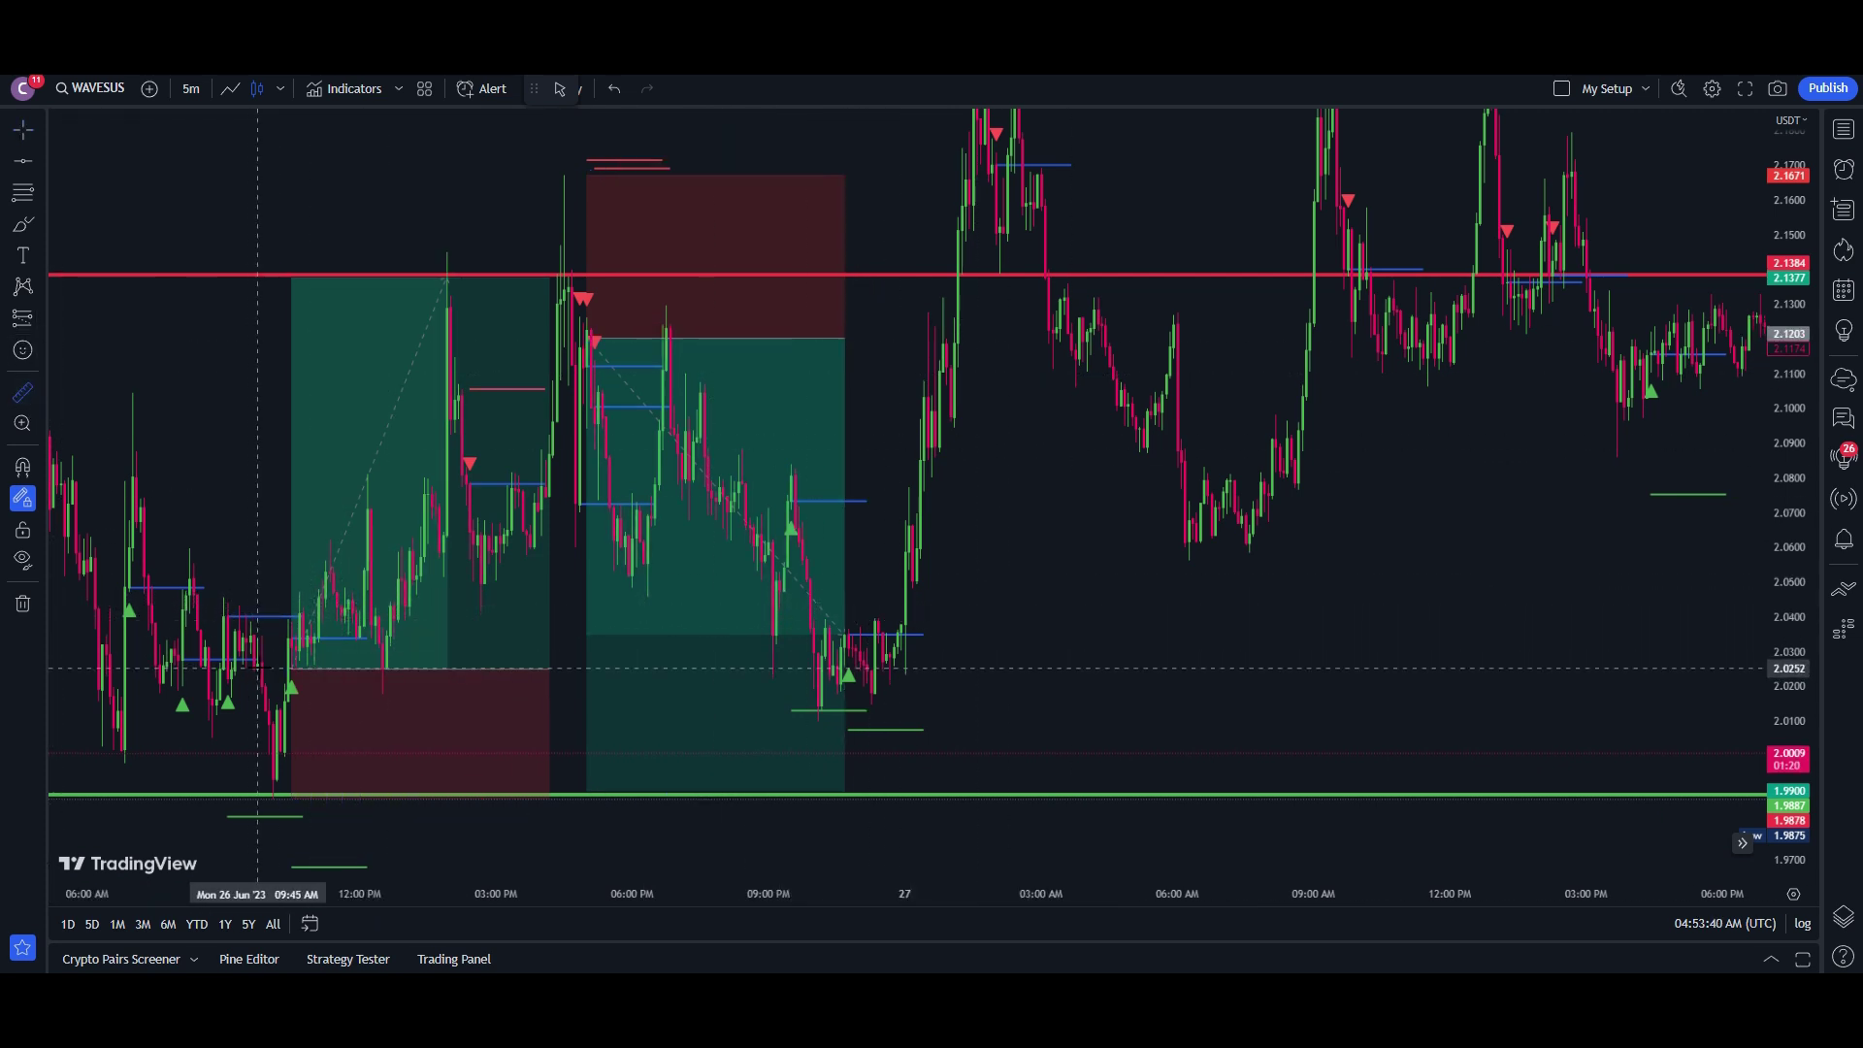
pyautogui.moveTo(258, 668); pyautogui.dragTo(399, 276)
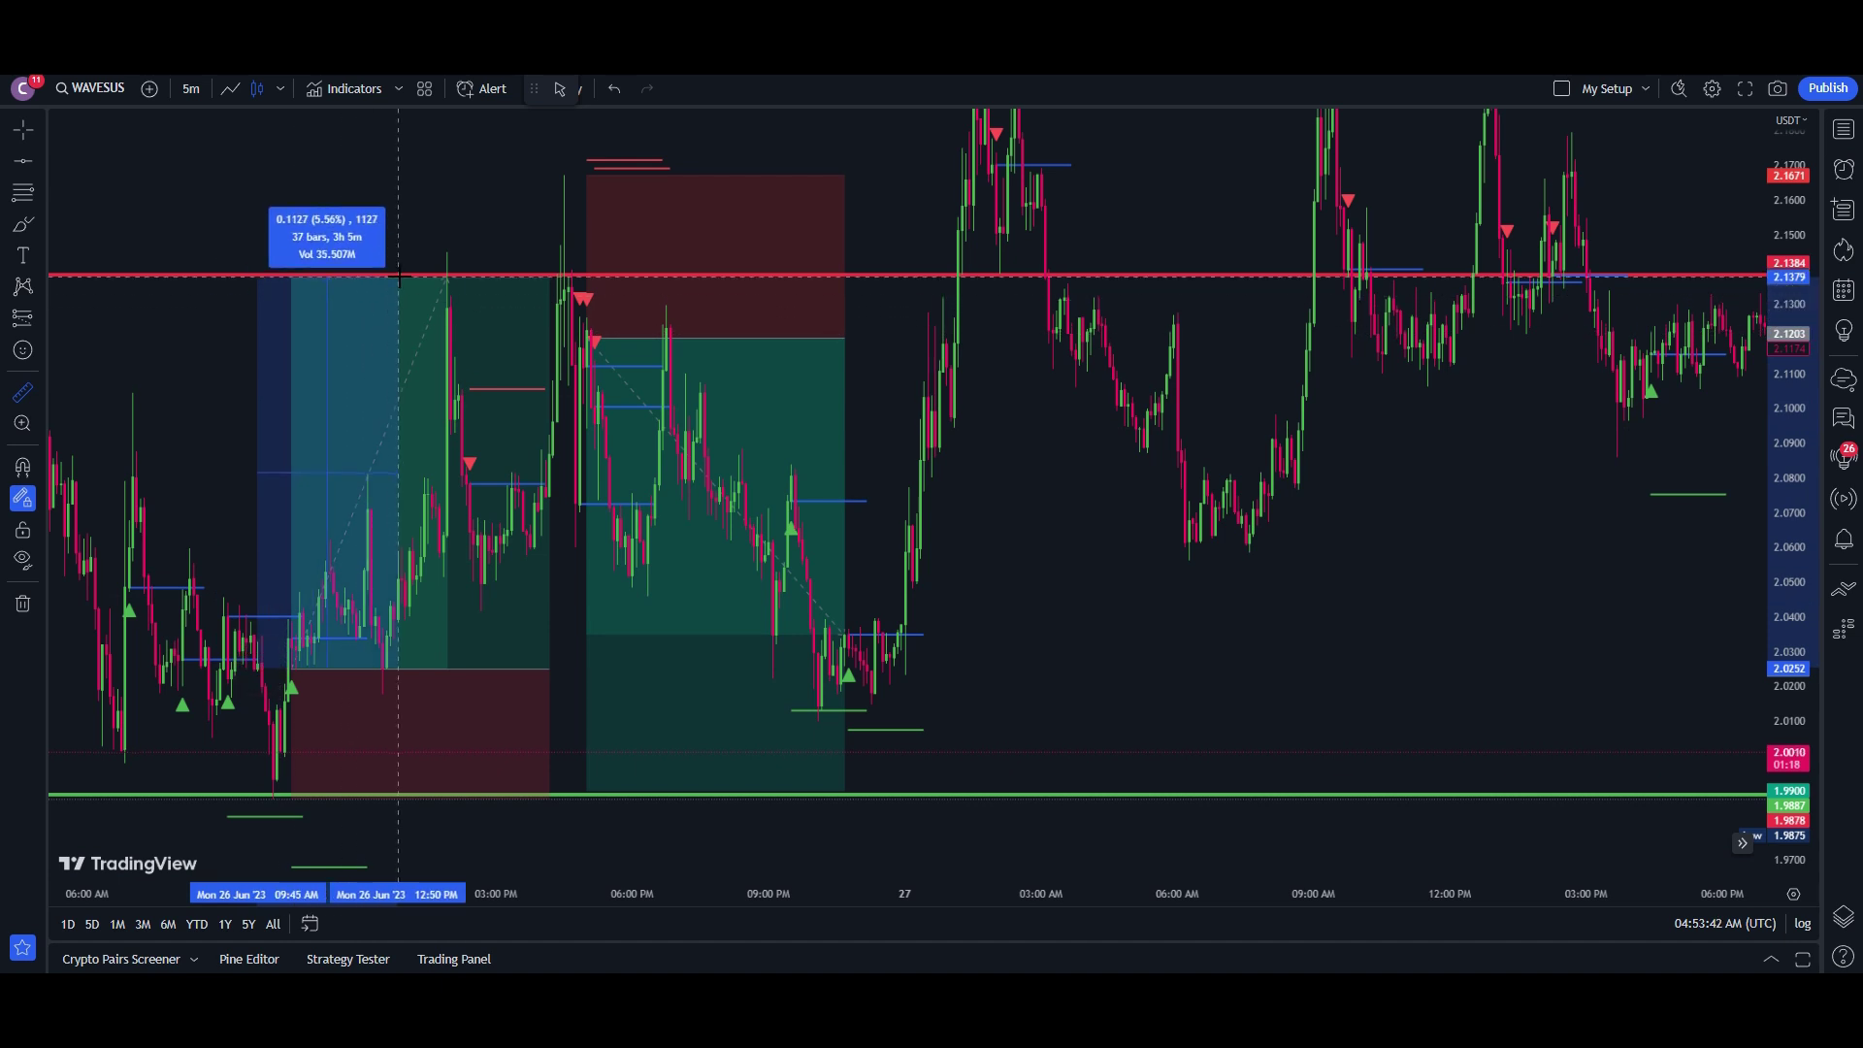
pyautogui.click(399, 276)
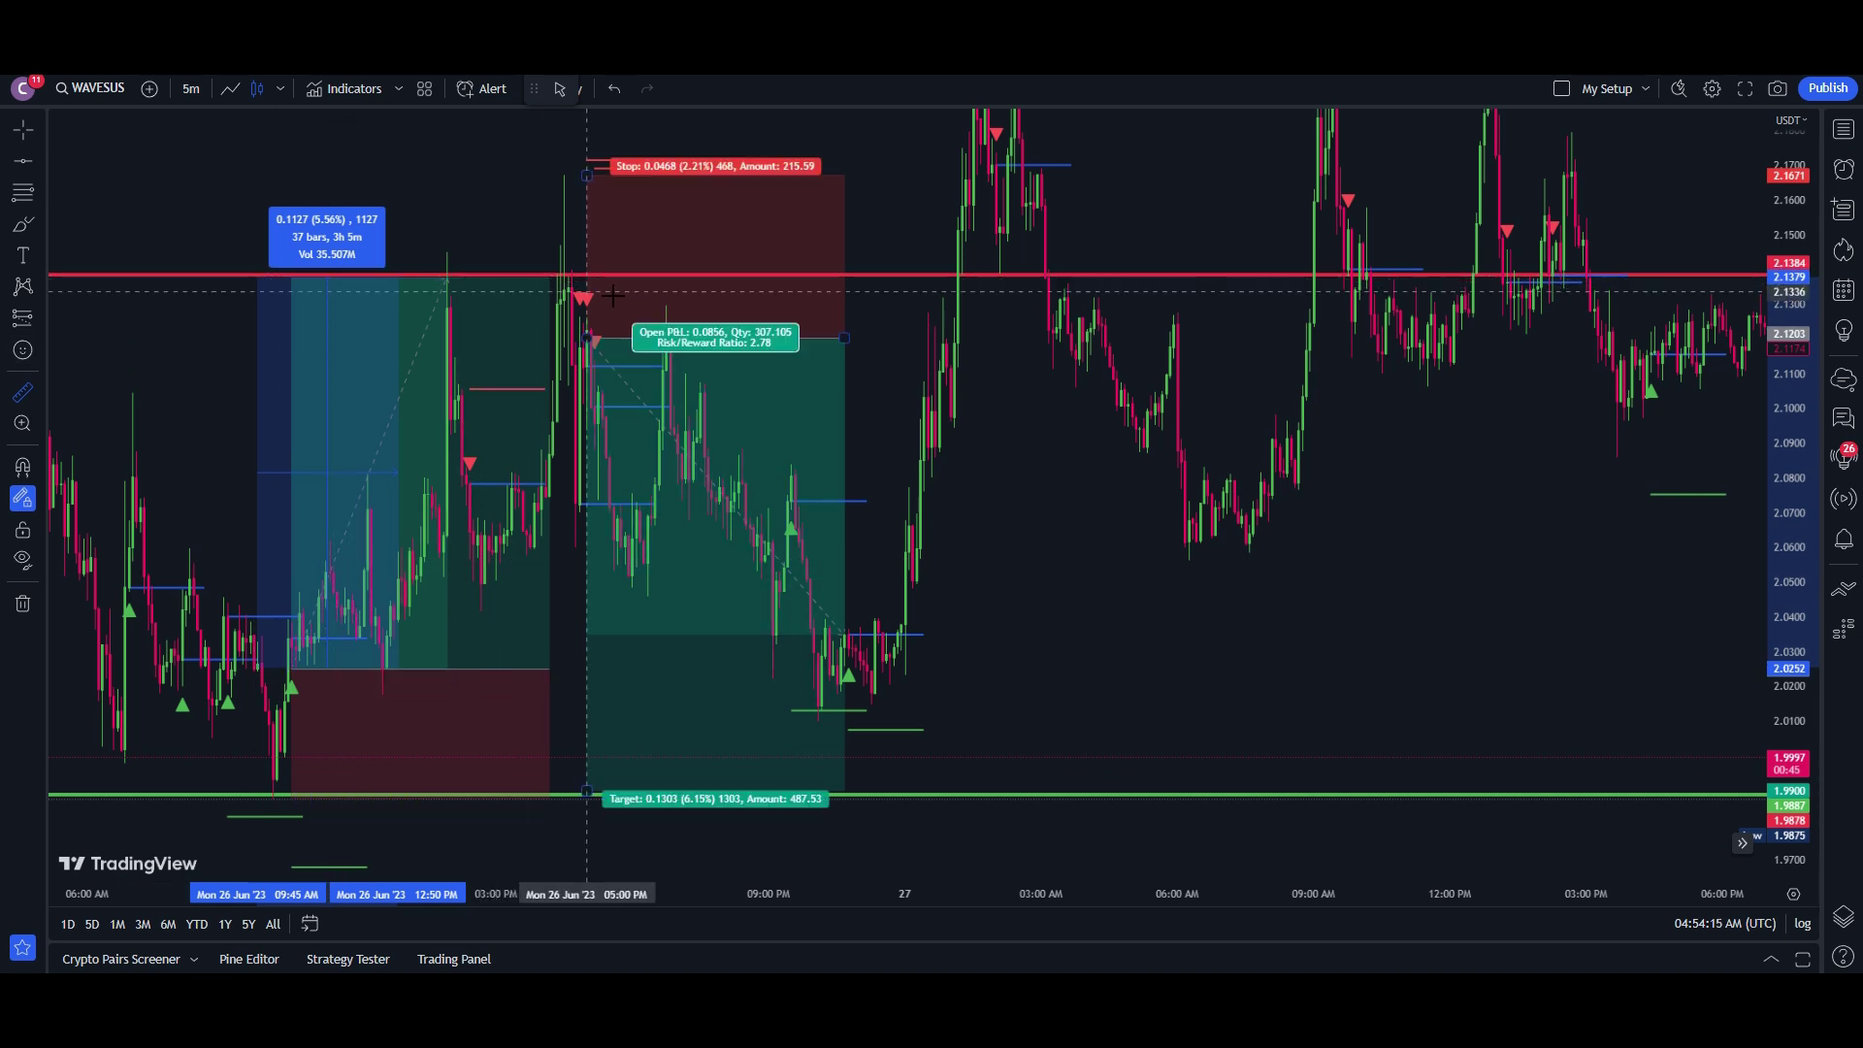
pyautogui.click(881, 337)
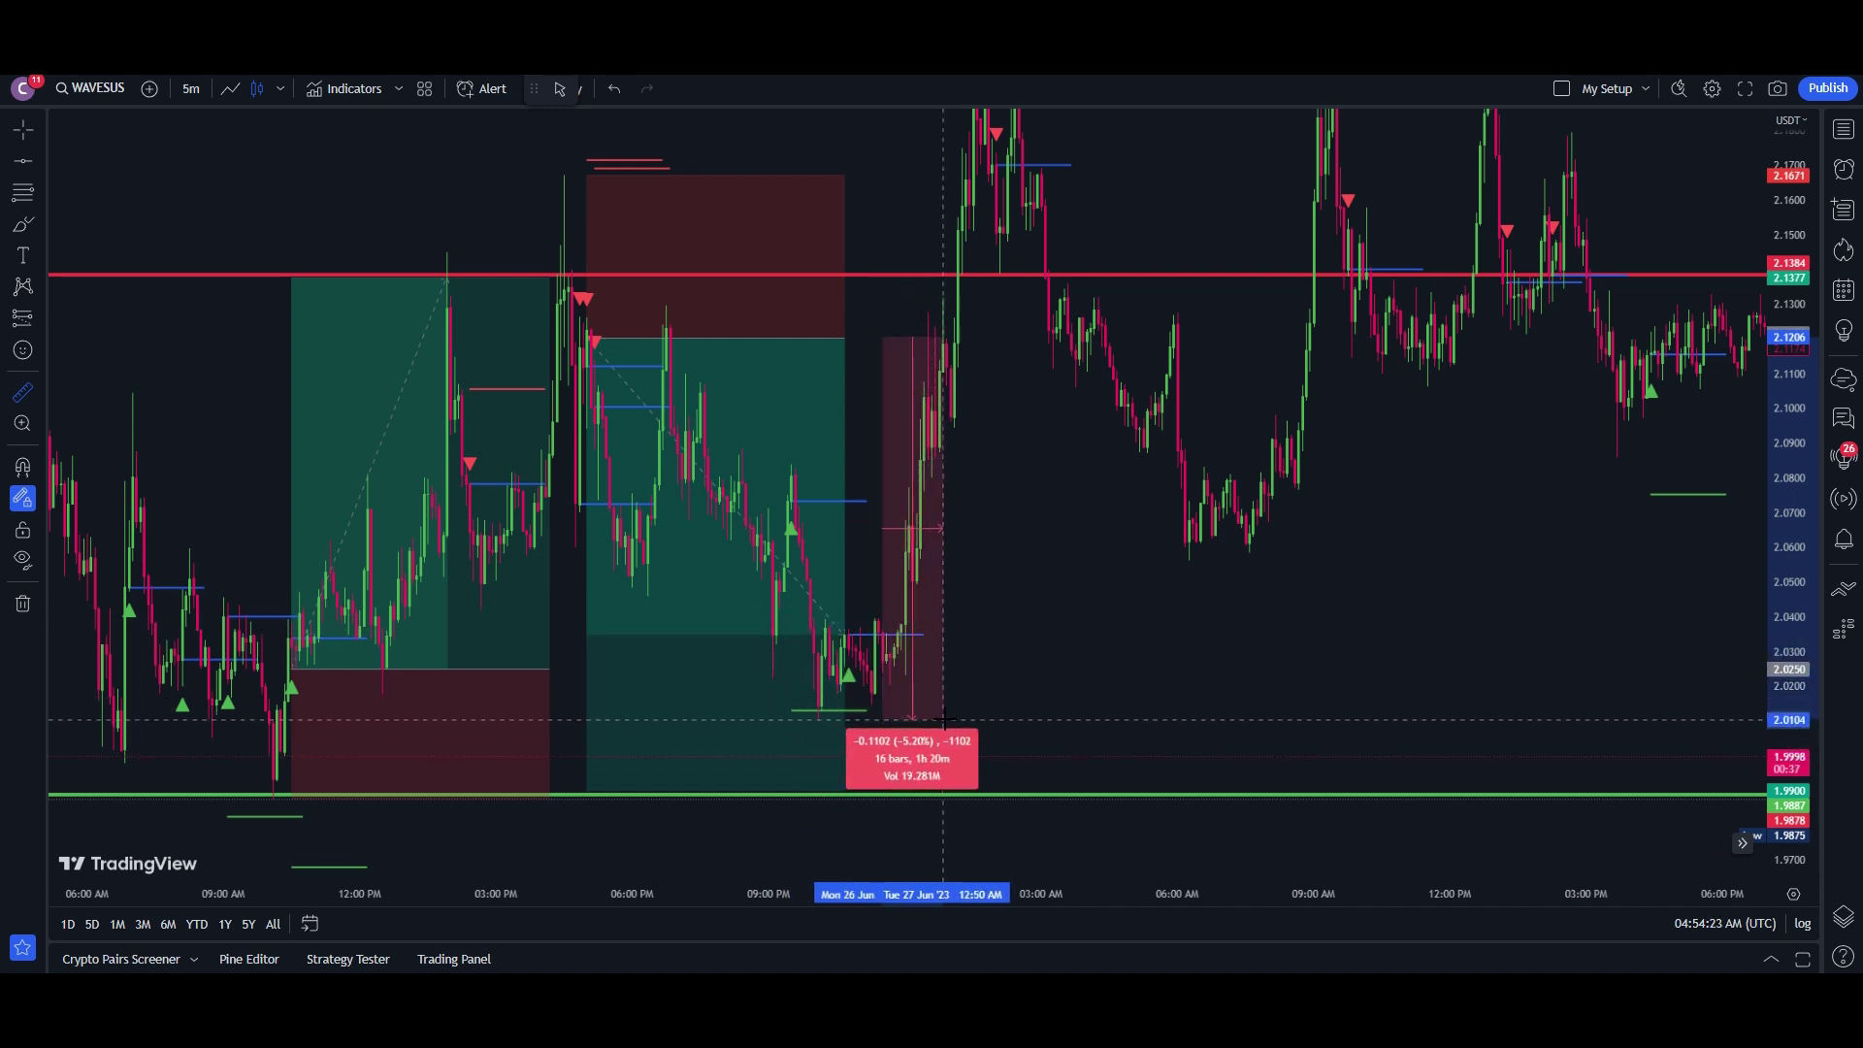
pyautogui.click(946, 718)
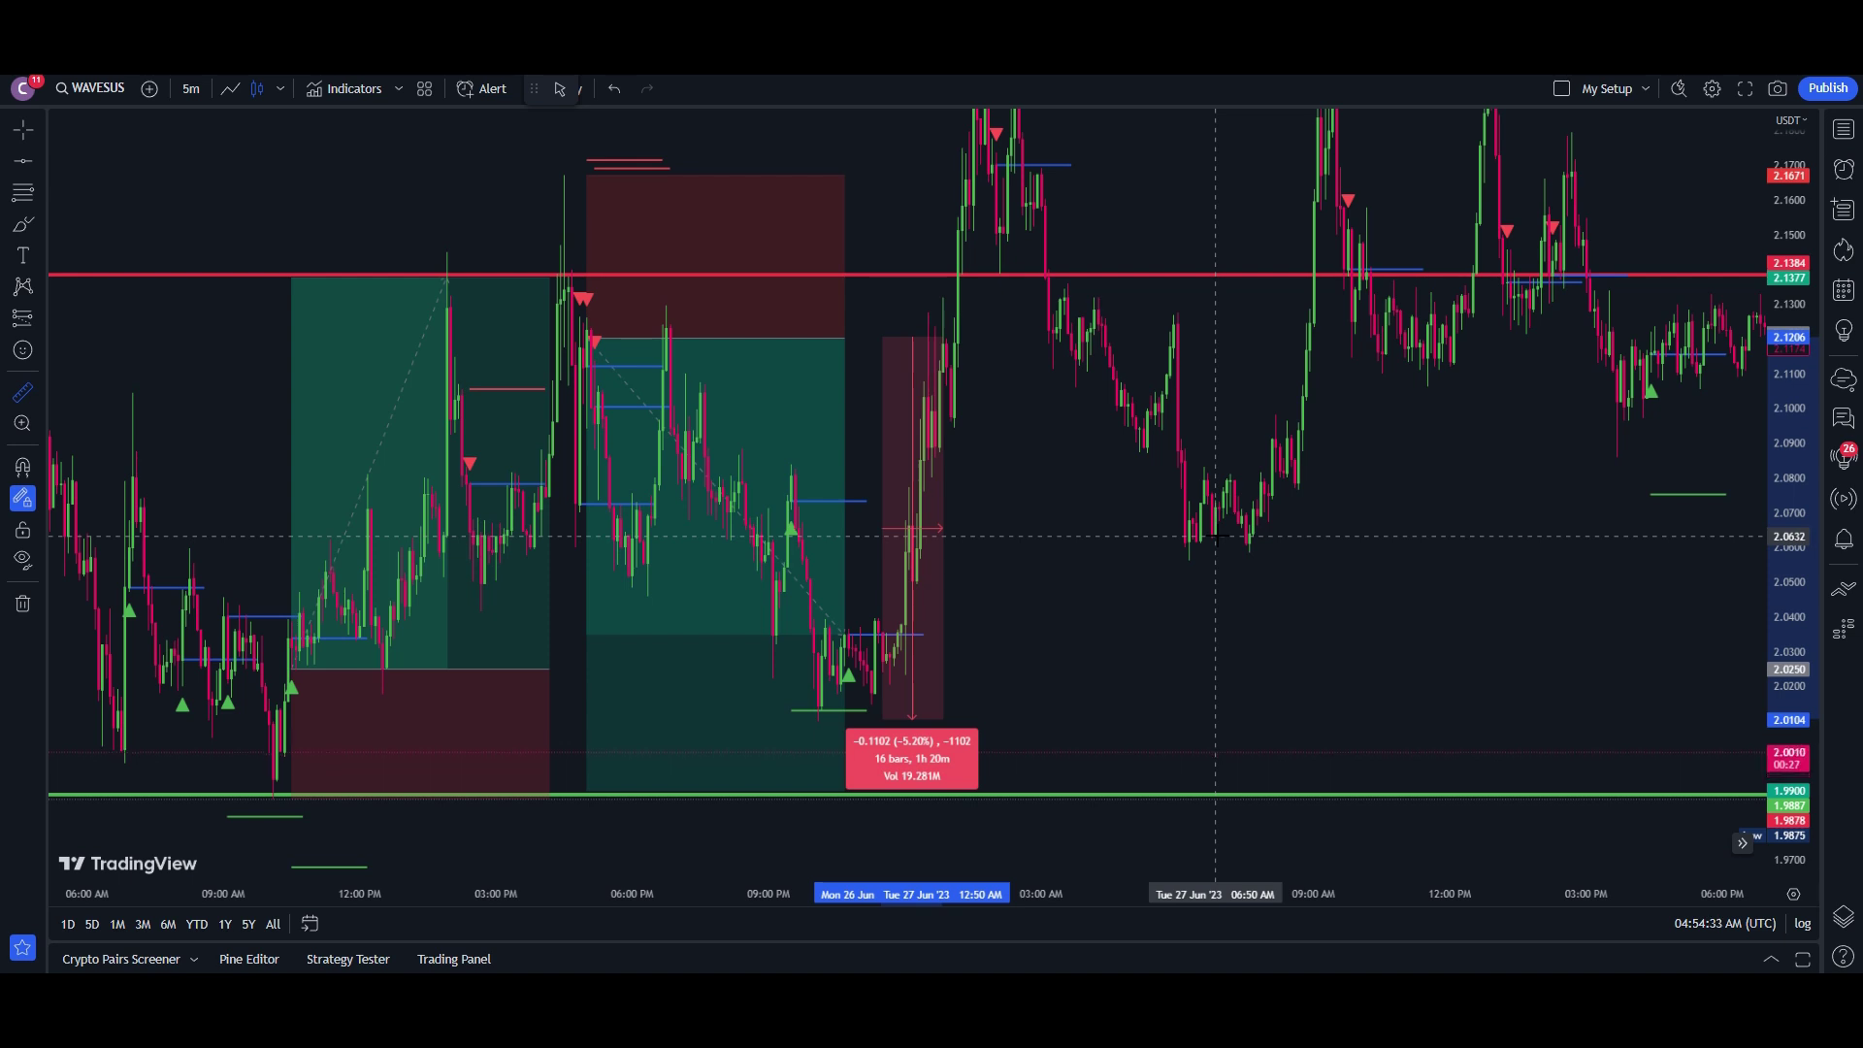
pyautogui.click(1215, 536)
# Draw a long position at the 26 June 10:50 PM buy signal with entry 2.0270, target 2.1382 and stop 2.0114, and measure its gain.
pyautogui.moveTo(1621, 473); pyautogui.dragTo(1486, 583)
pyautogui.moveTo(999, 771); pyautogui.dragTo(1007, 719)
pyautogui.click(20, 326)
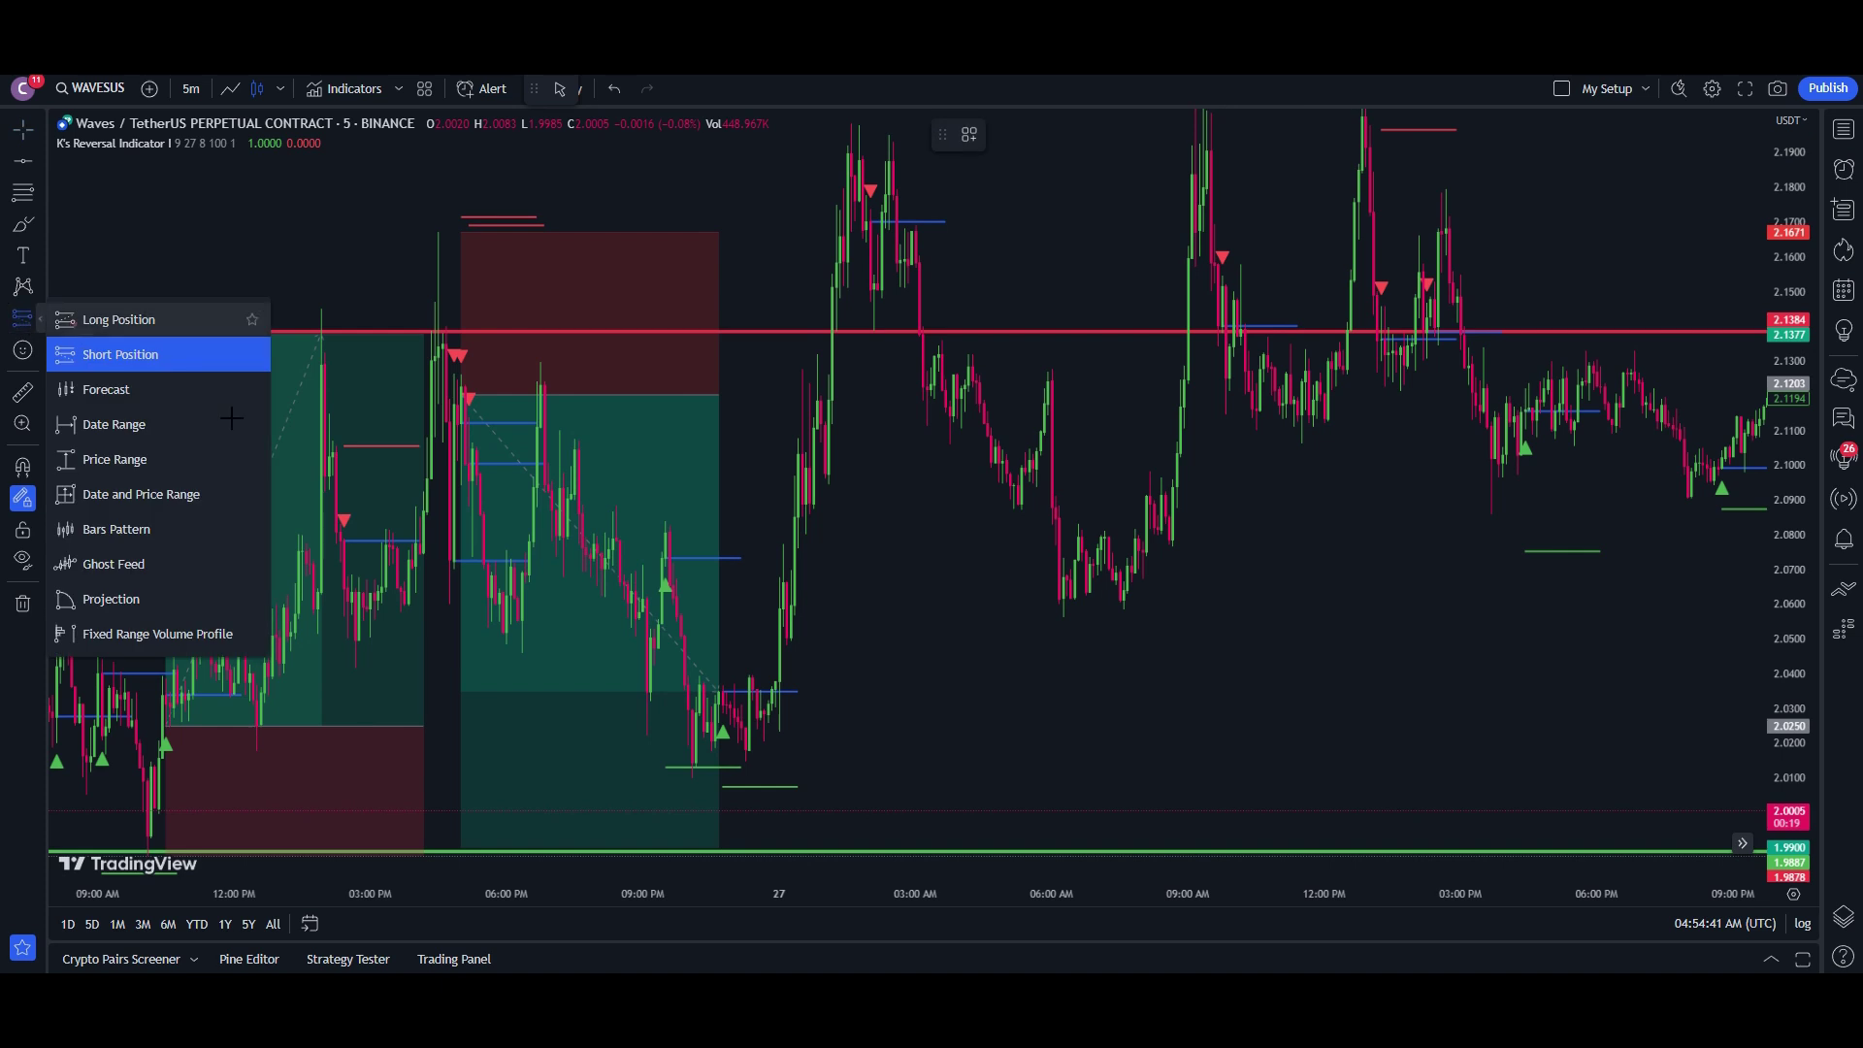
pyautogui.click(71, 318)
pyautogui.click(726, 725)
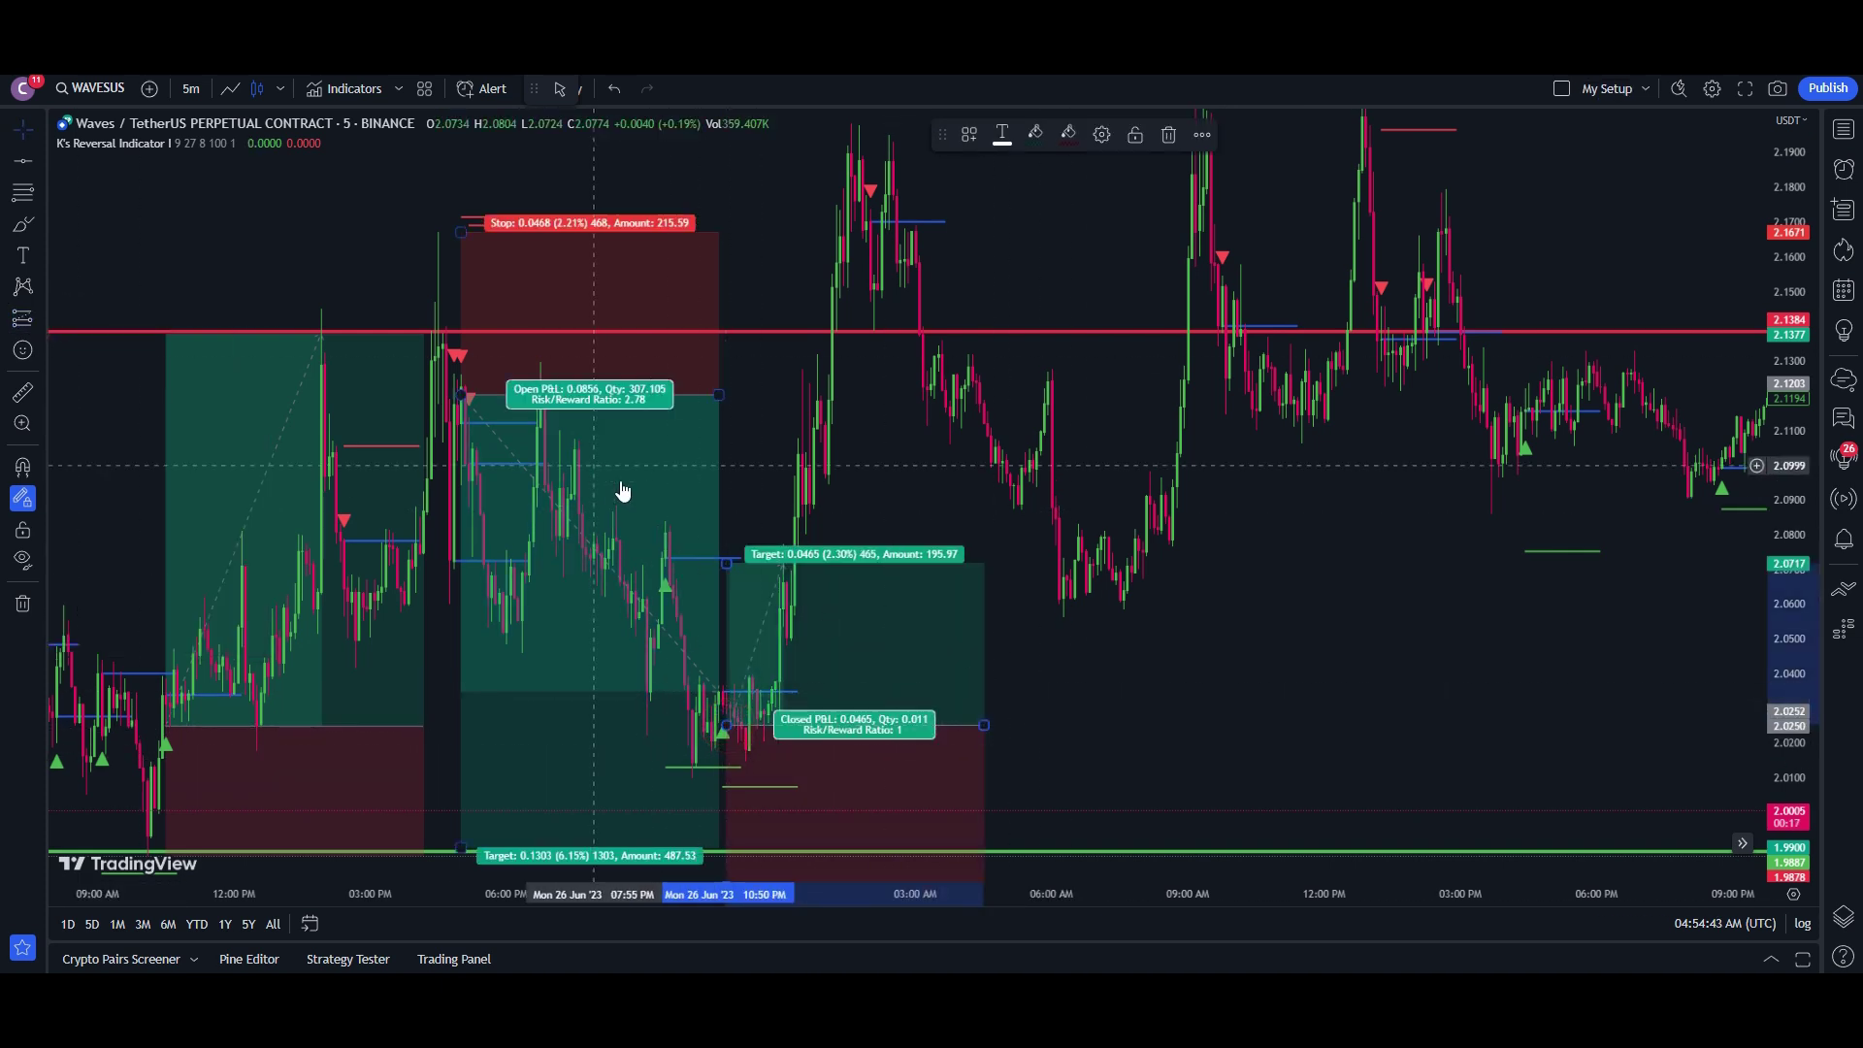
pyautogui.moveTo(725, 562); pyautogui.dragTo(786, 339)
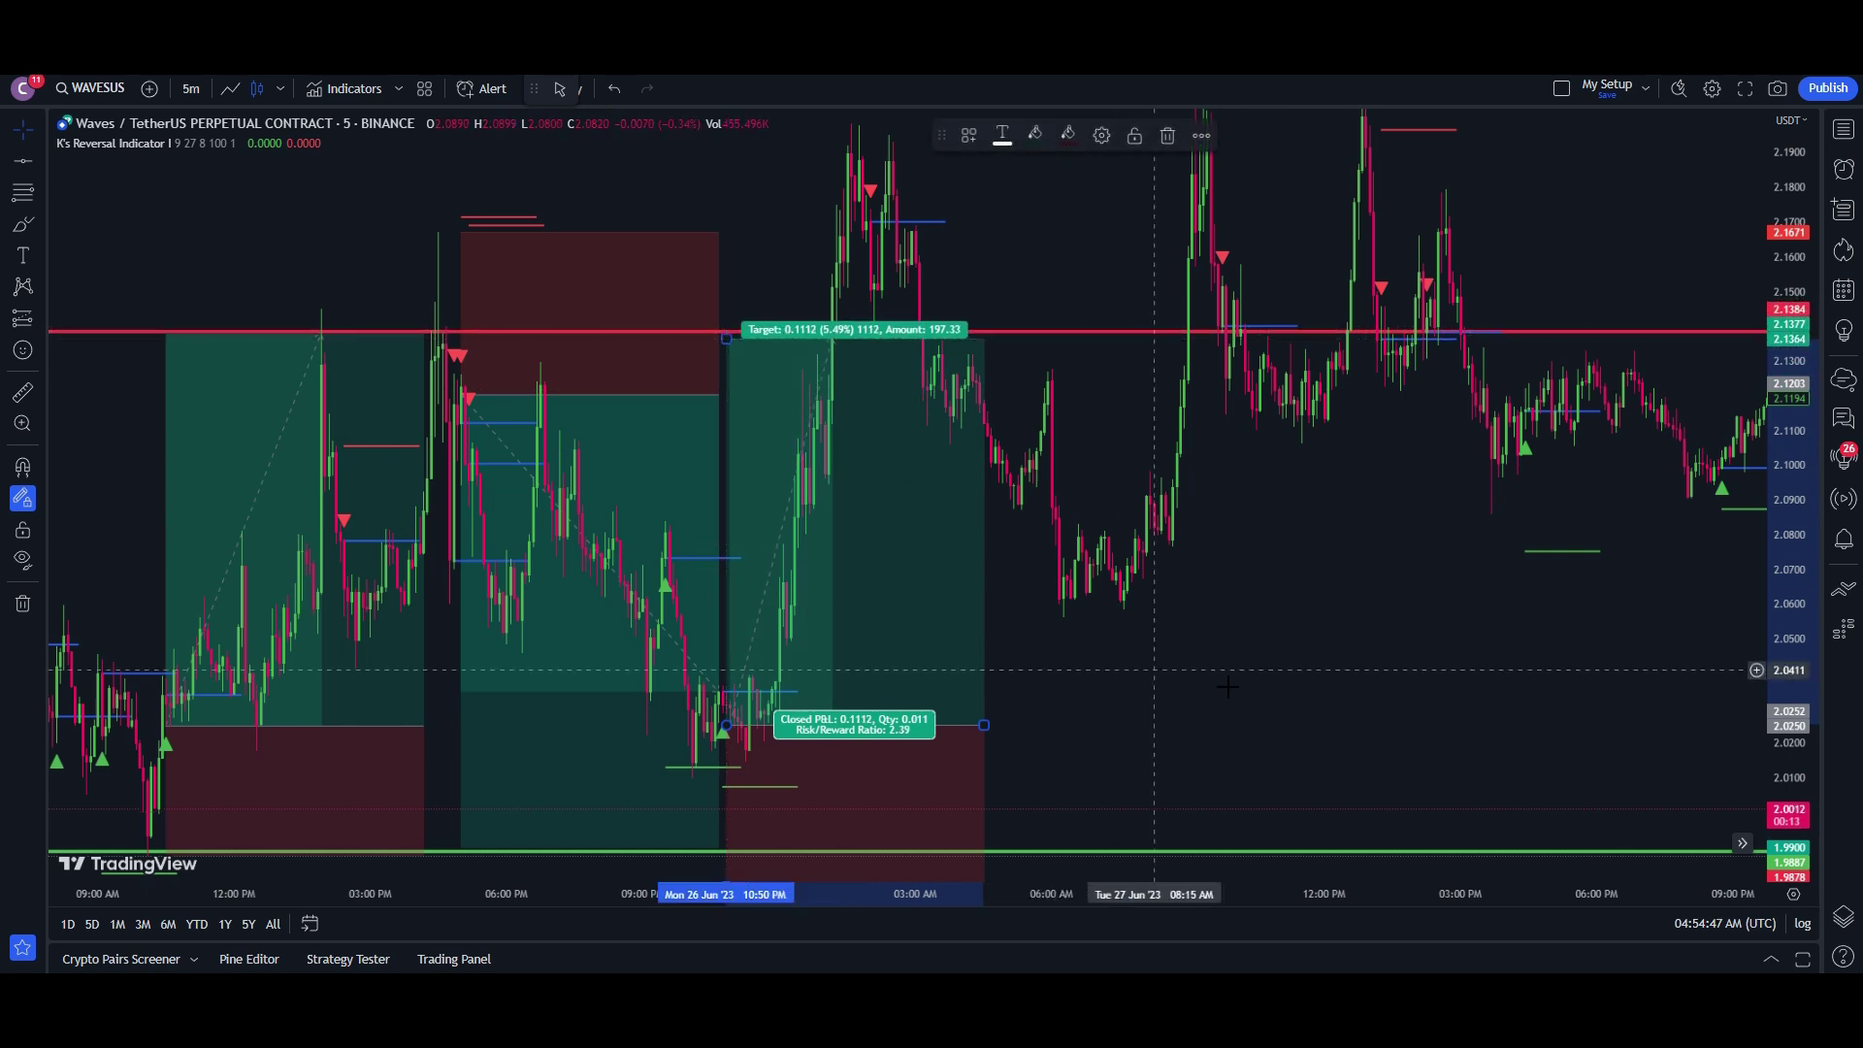
pyautogui.moveTo(1247, 665); pyautogui.dragTo(1266, 579)
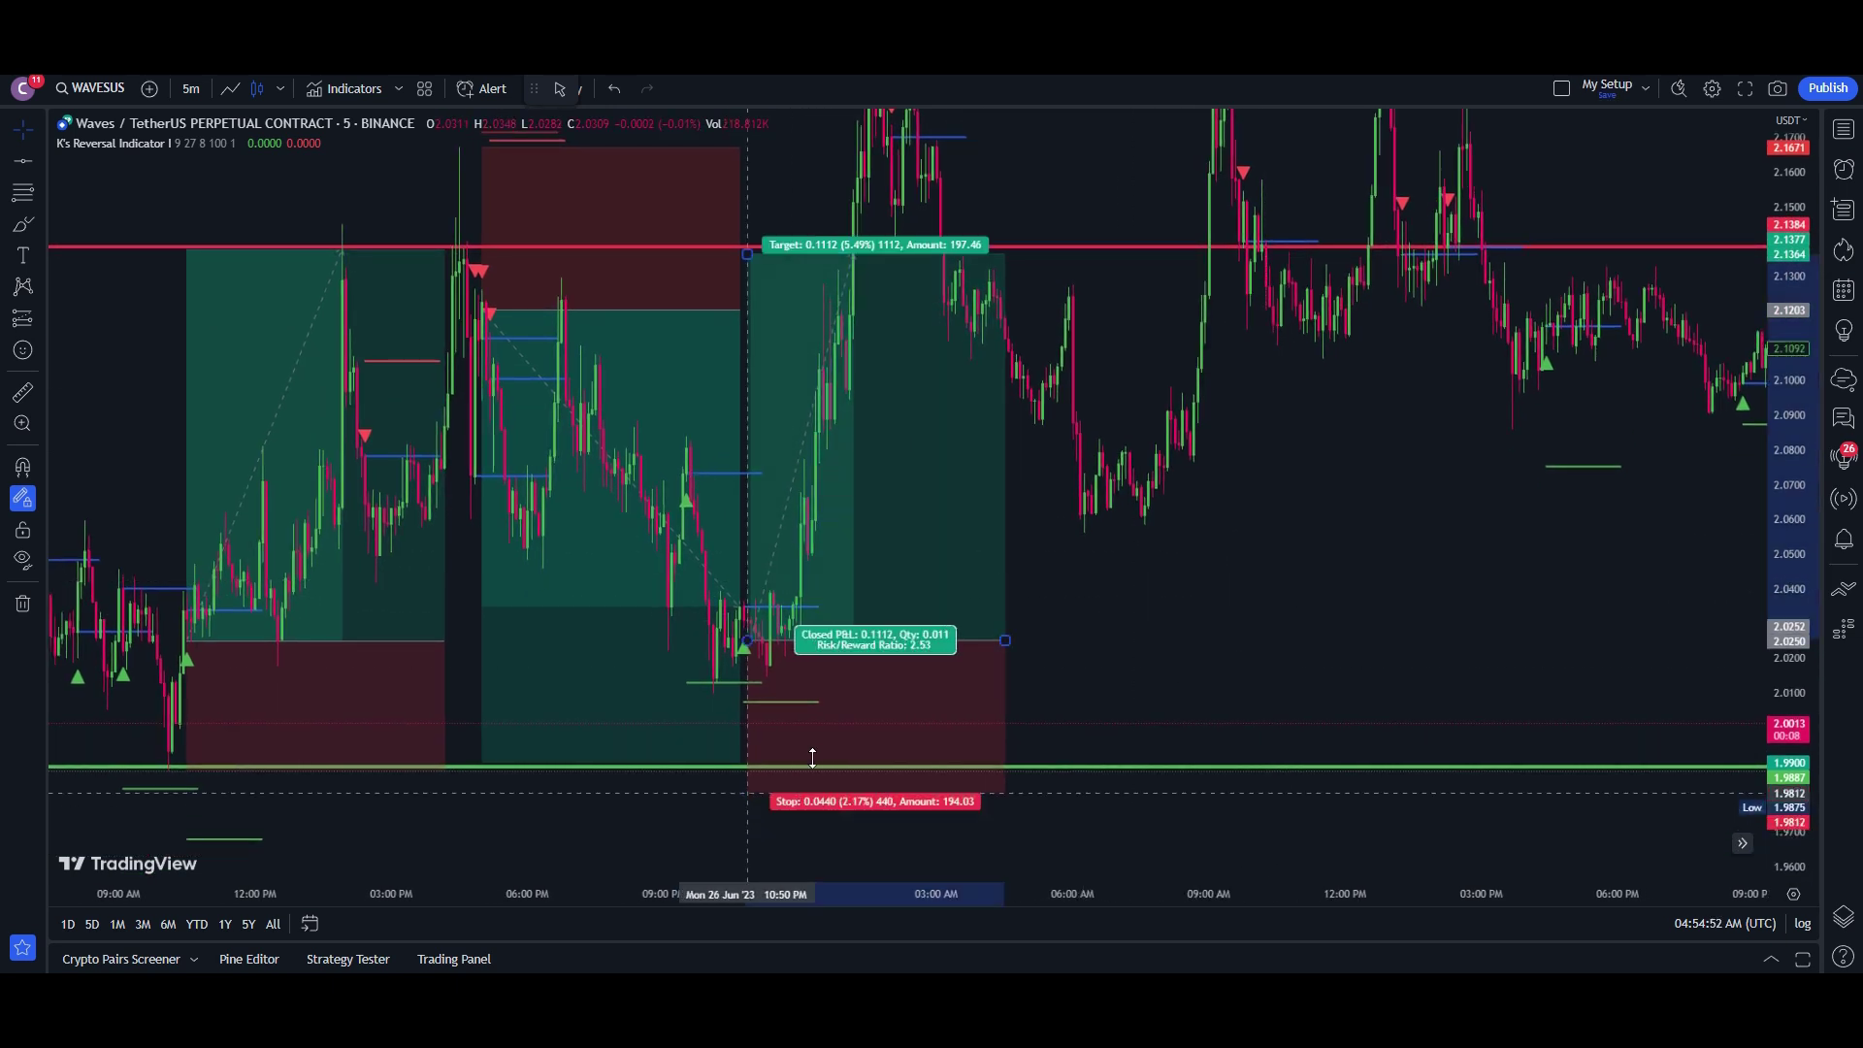
pyautogui.moveTo(878, 805); pyautogui.dragTo(879, 692)
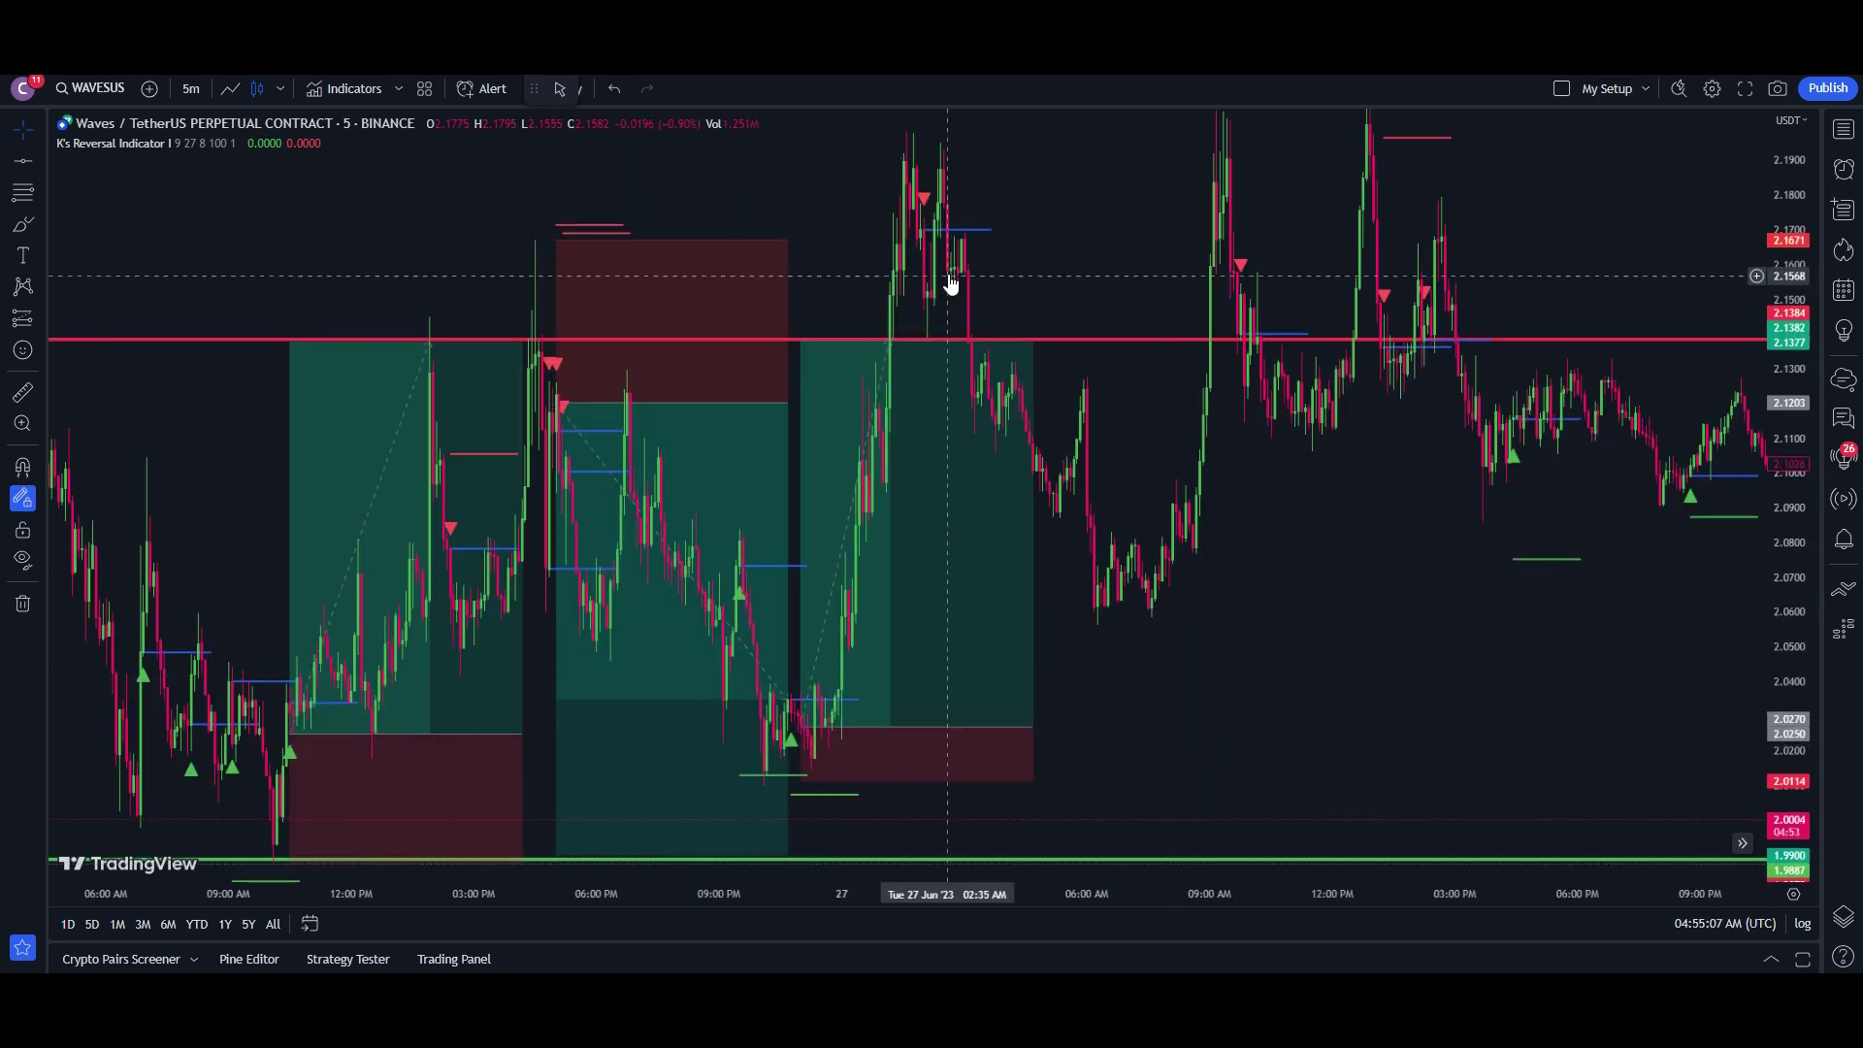
pyautogui.click(22, 392)
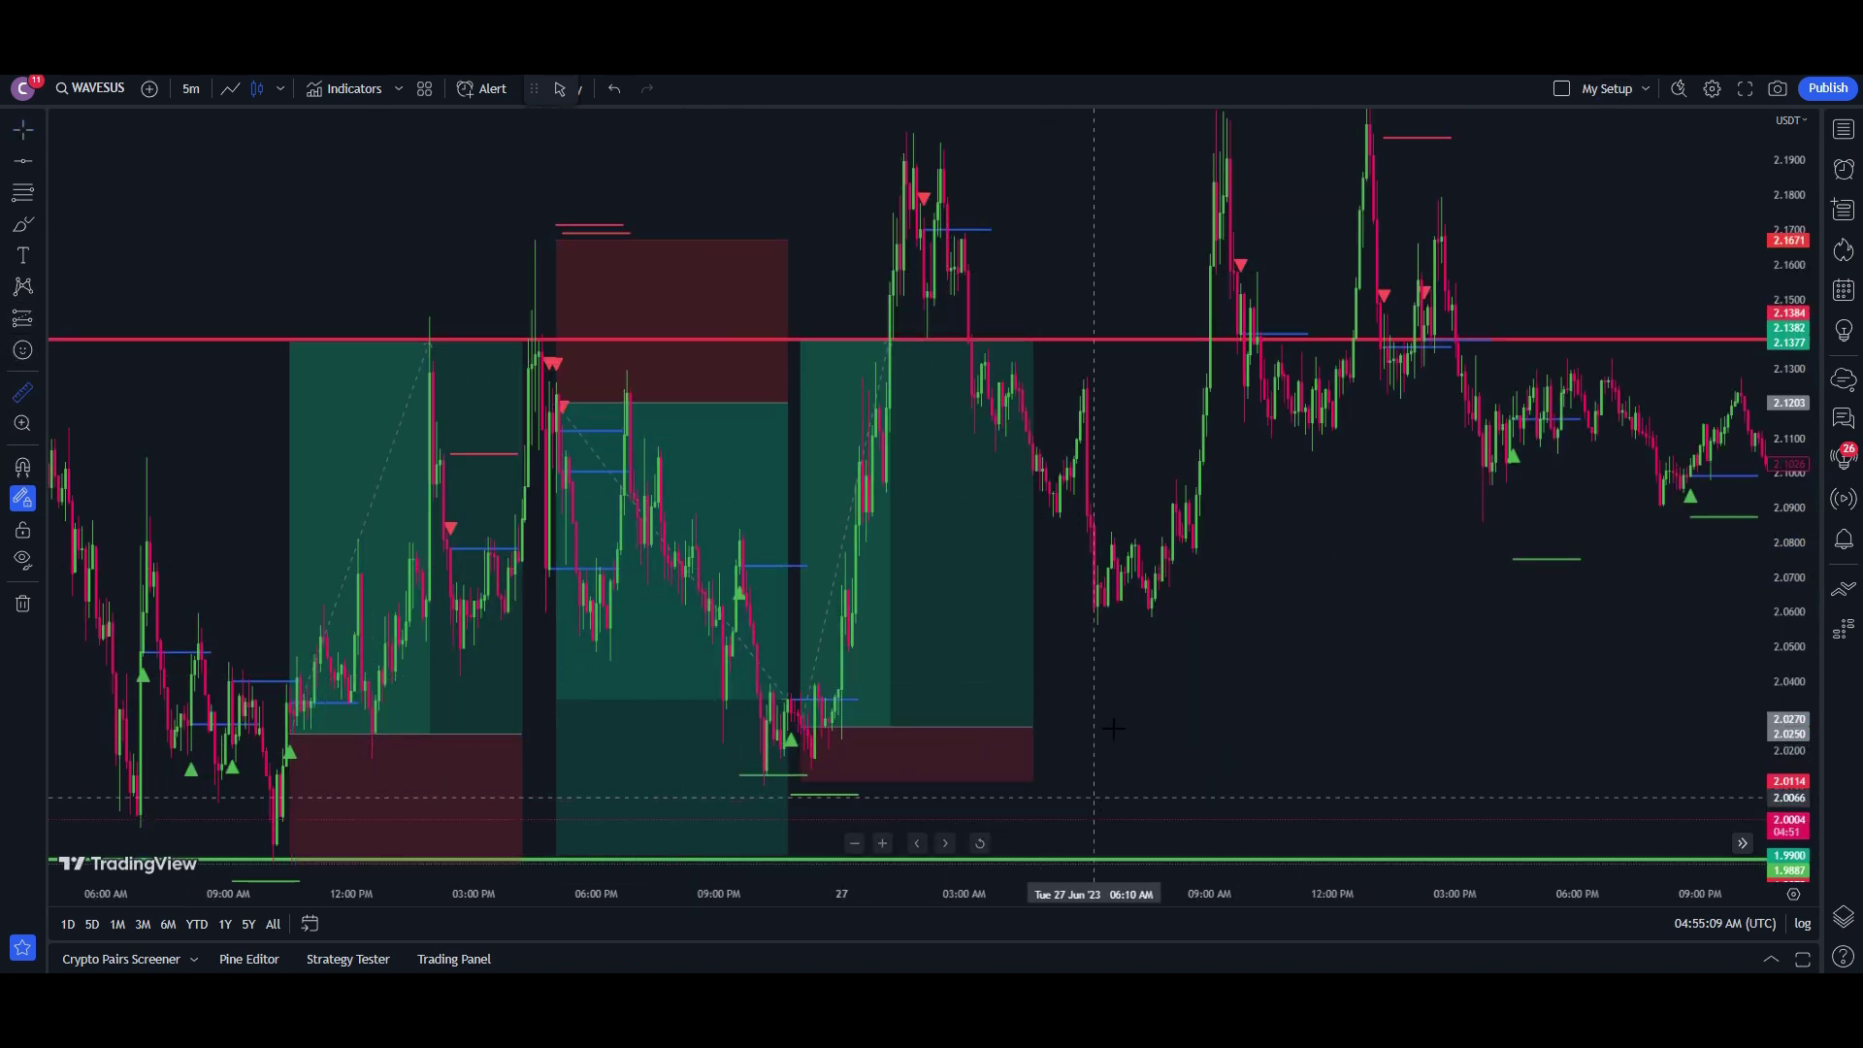
pyautogui.click(1115, 223)
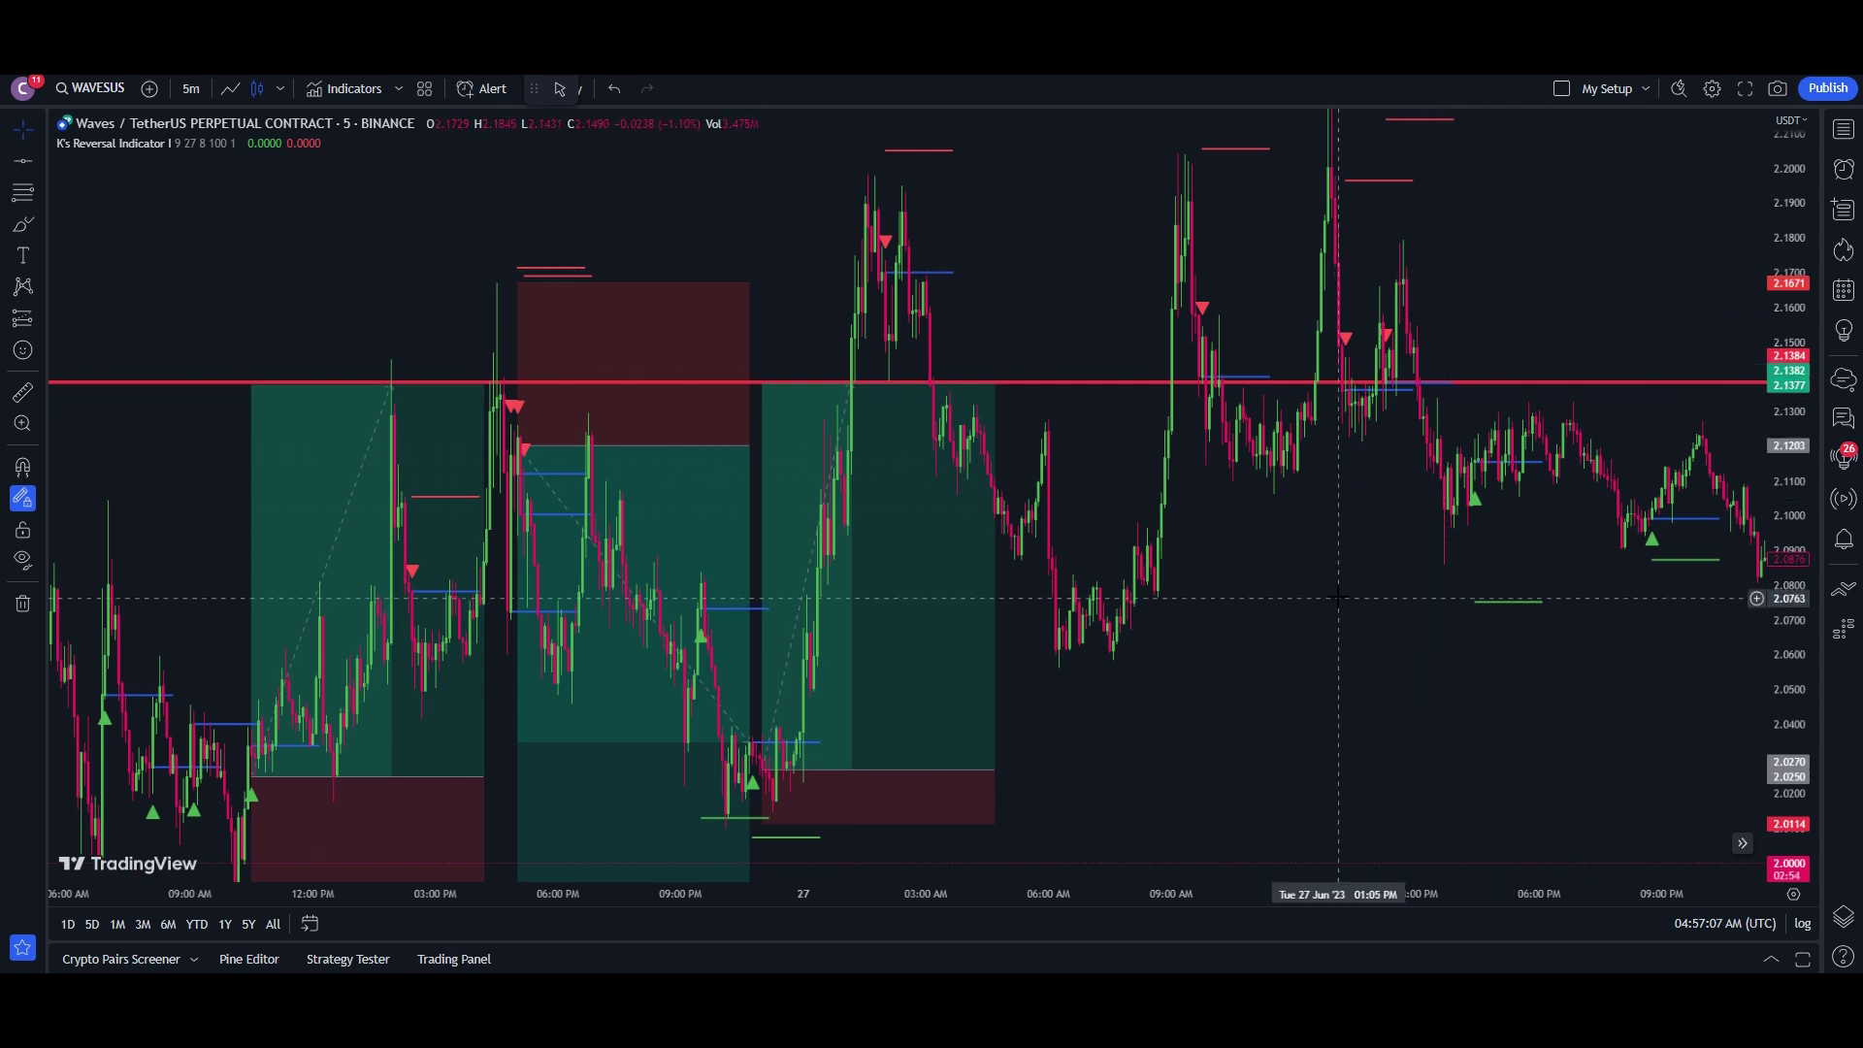
# Examine the 27 June sell signals around the red resistance line and the price action from there down to support.
pyautogui.moveTo(1269, 647); pyautogui.dragTo(1260, 599)
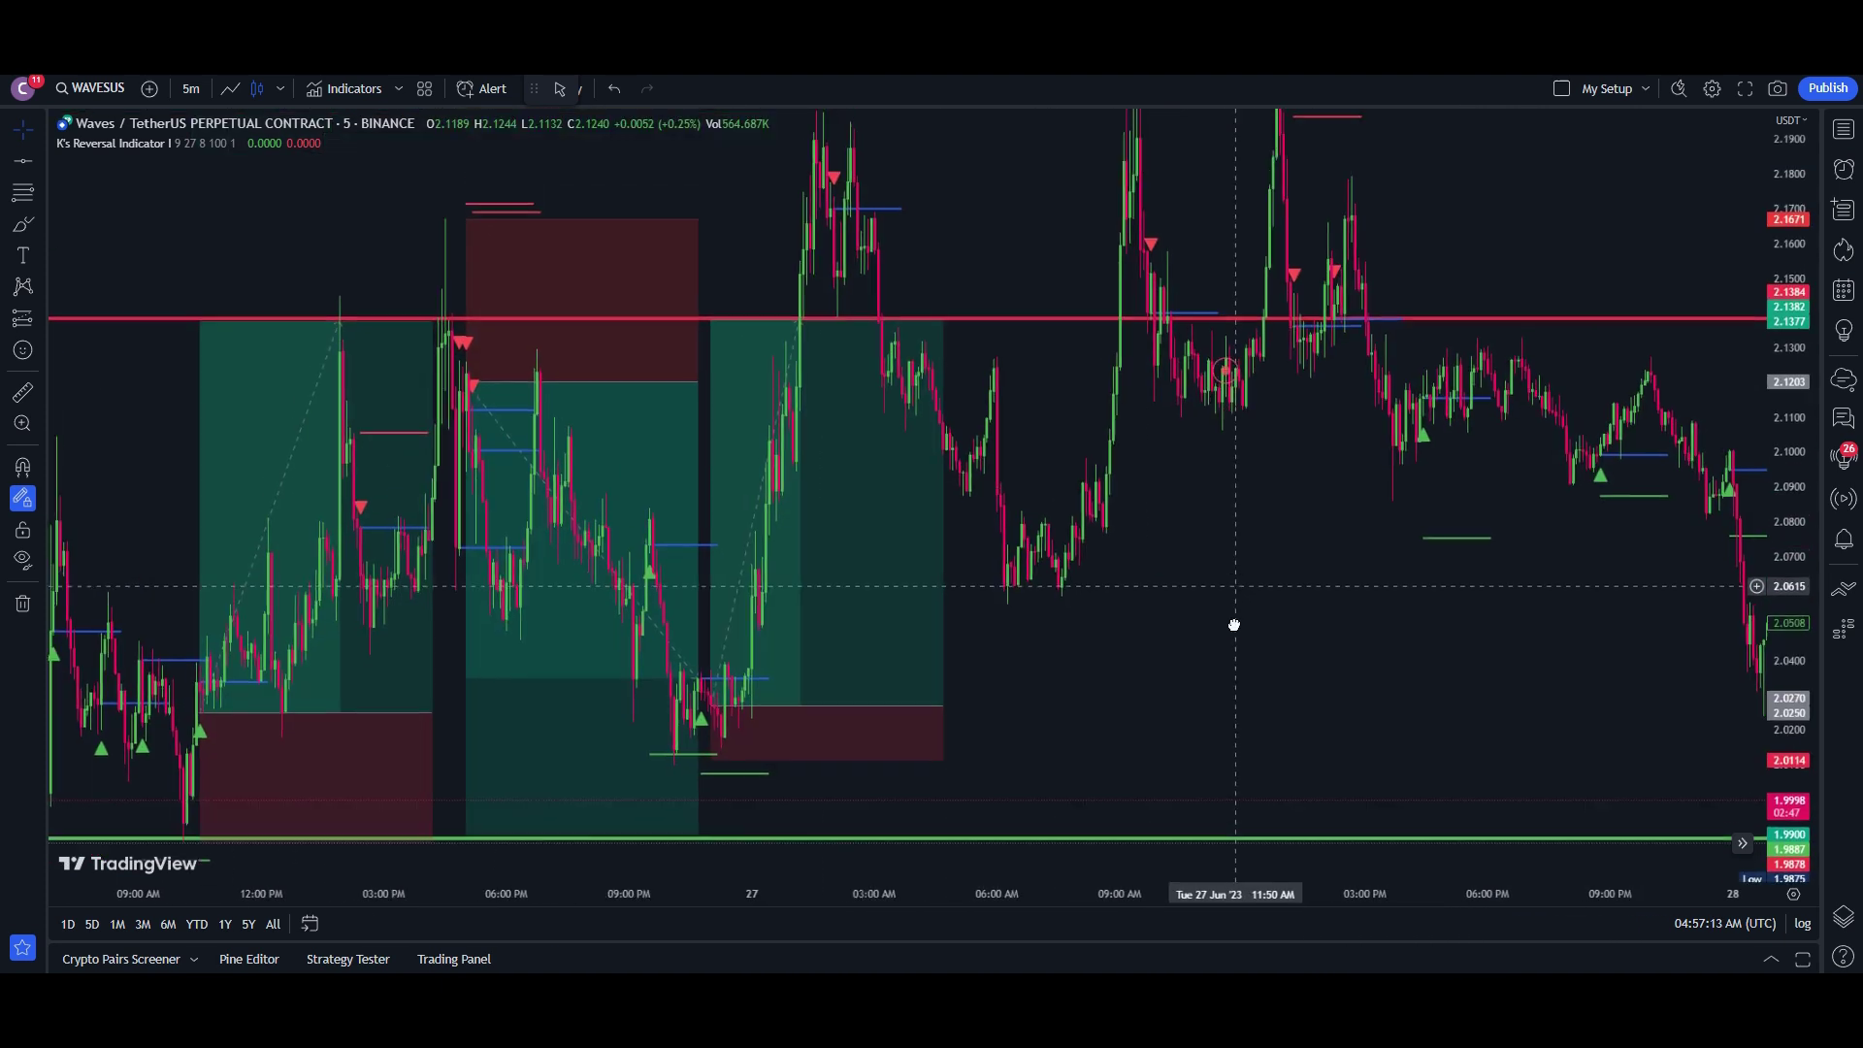
pyautogui.moveTo(1234, 626); pyautogui.dragTo(1230, 817)
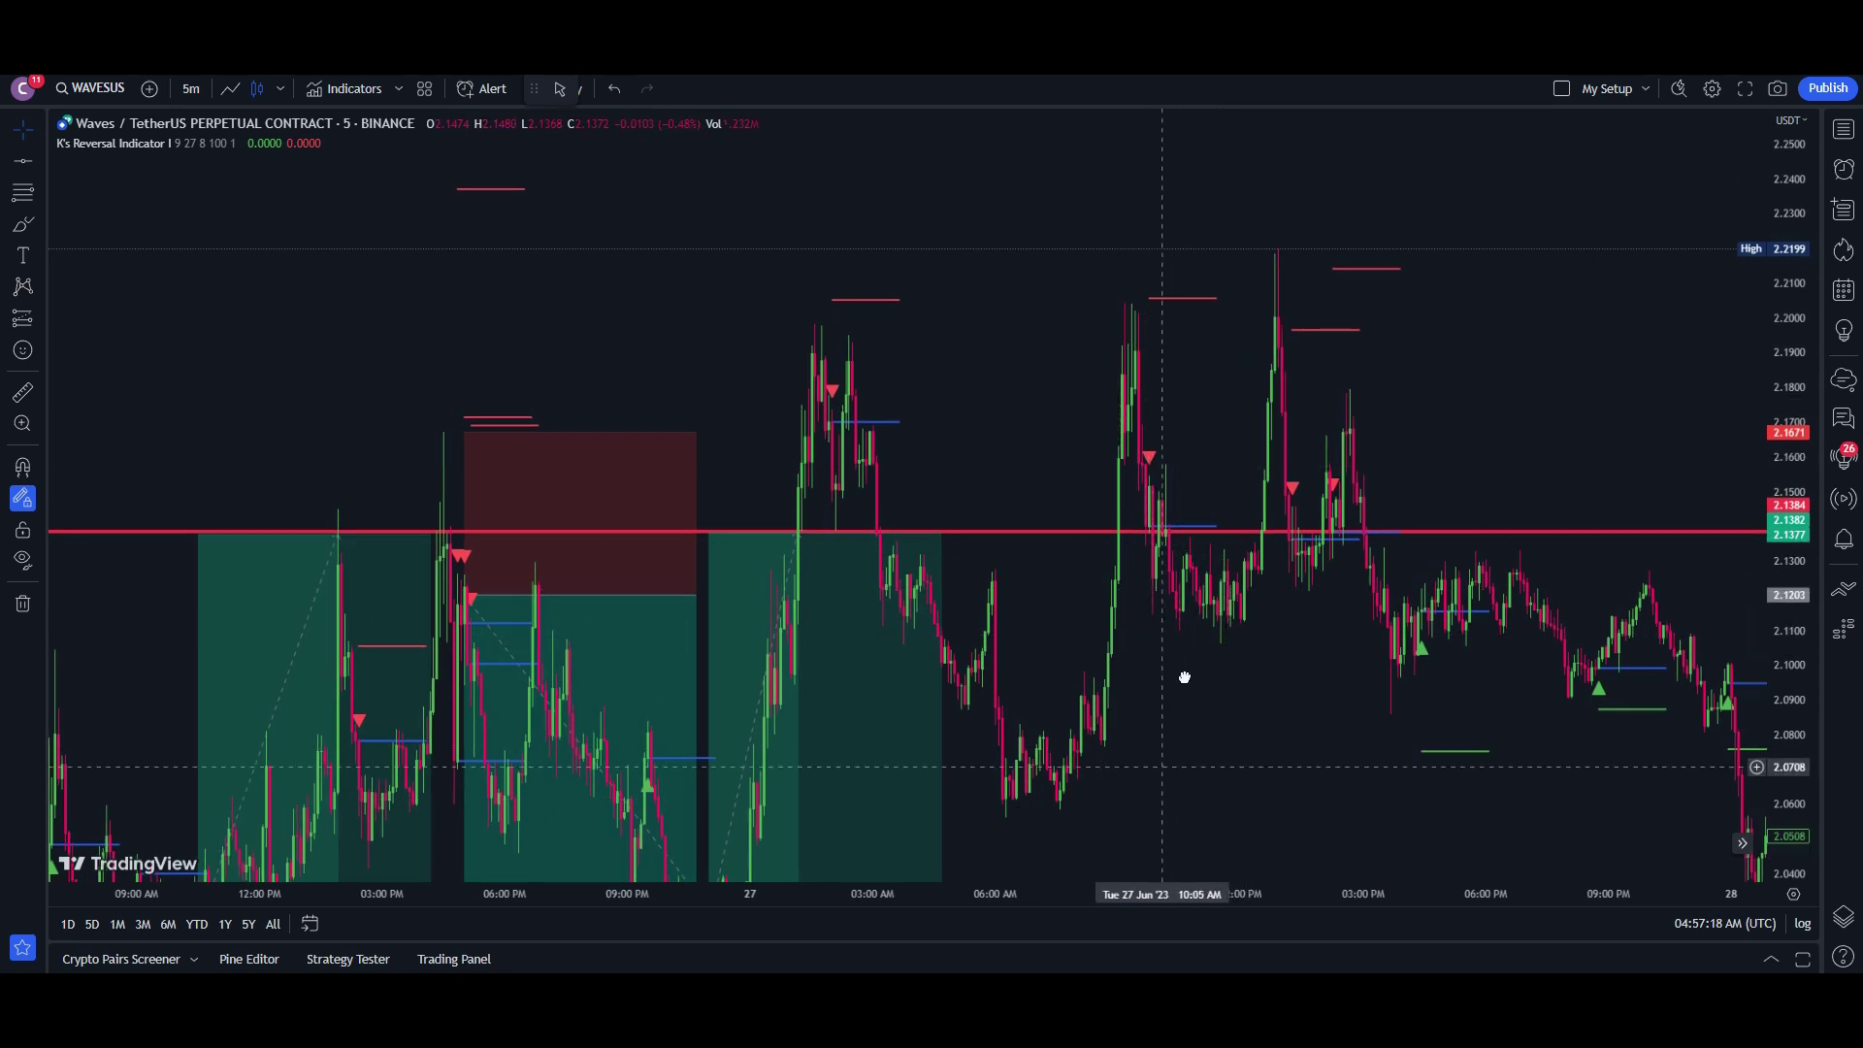
pyautogui.hotkey('alt', 'r')
pyautogui.moveTo(1243, 607); pyautogui.dragTo(877, 528)
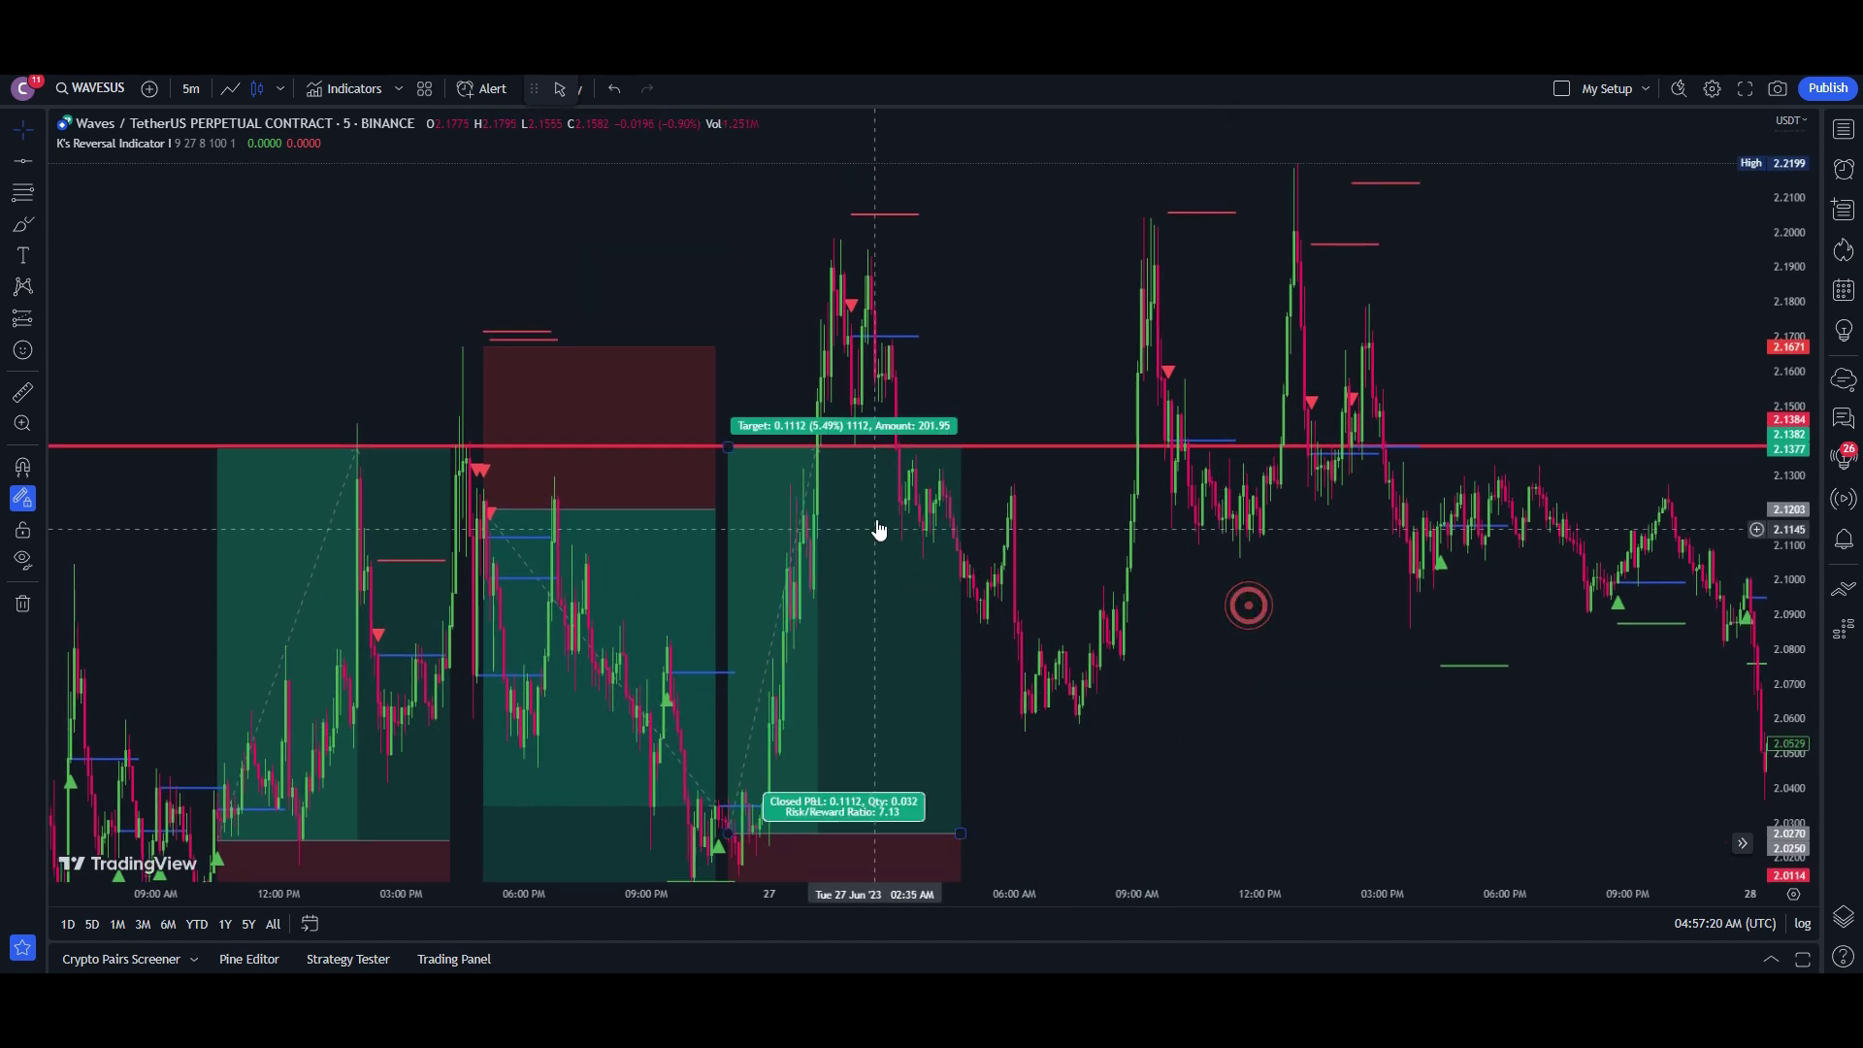
pyautogui.moveTo(1089, 694); pyautogui.dragTo(1221, 681)
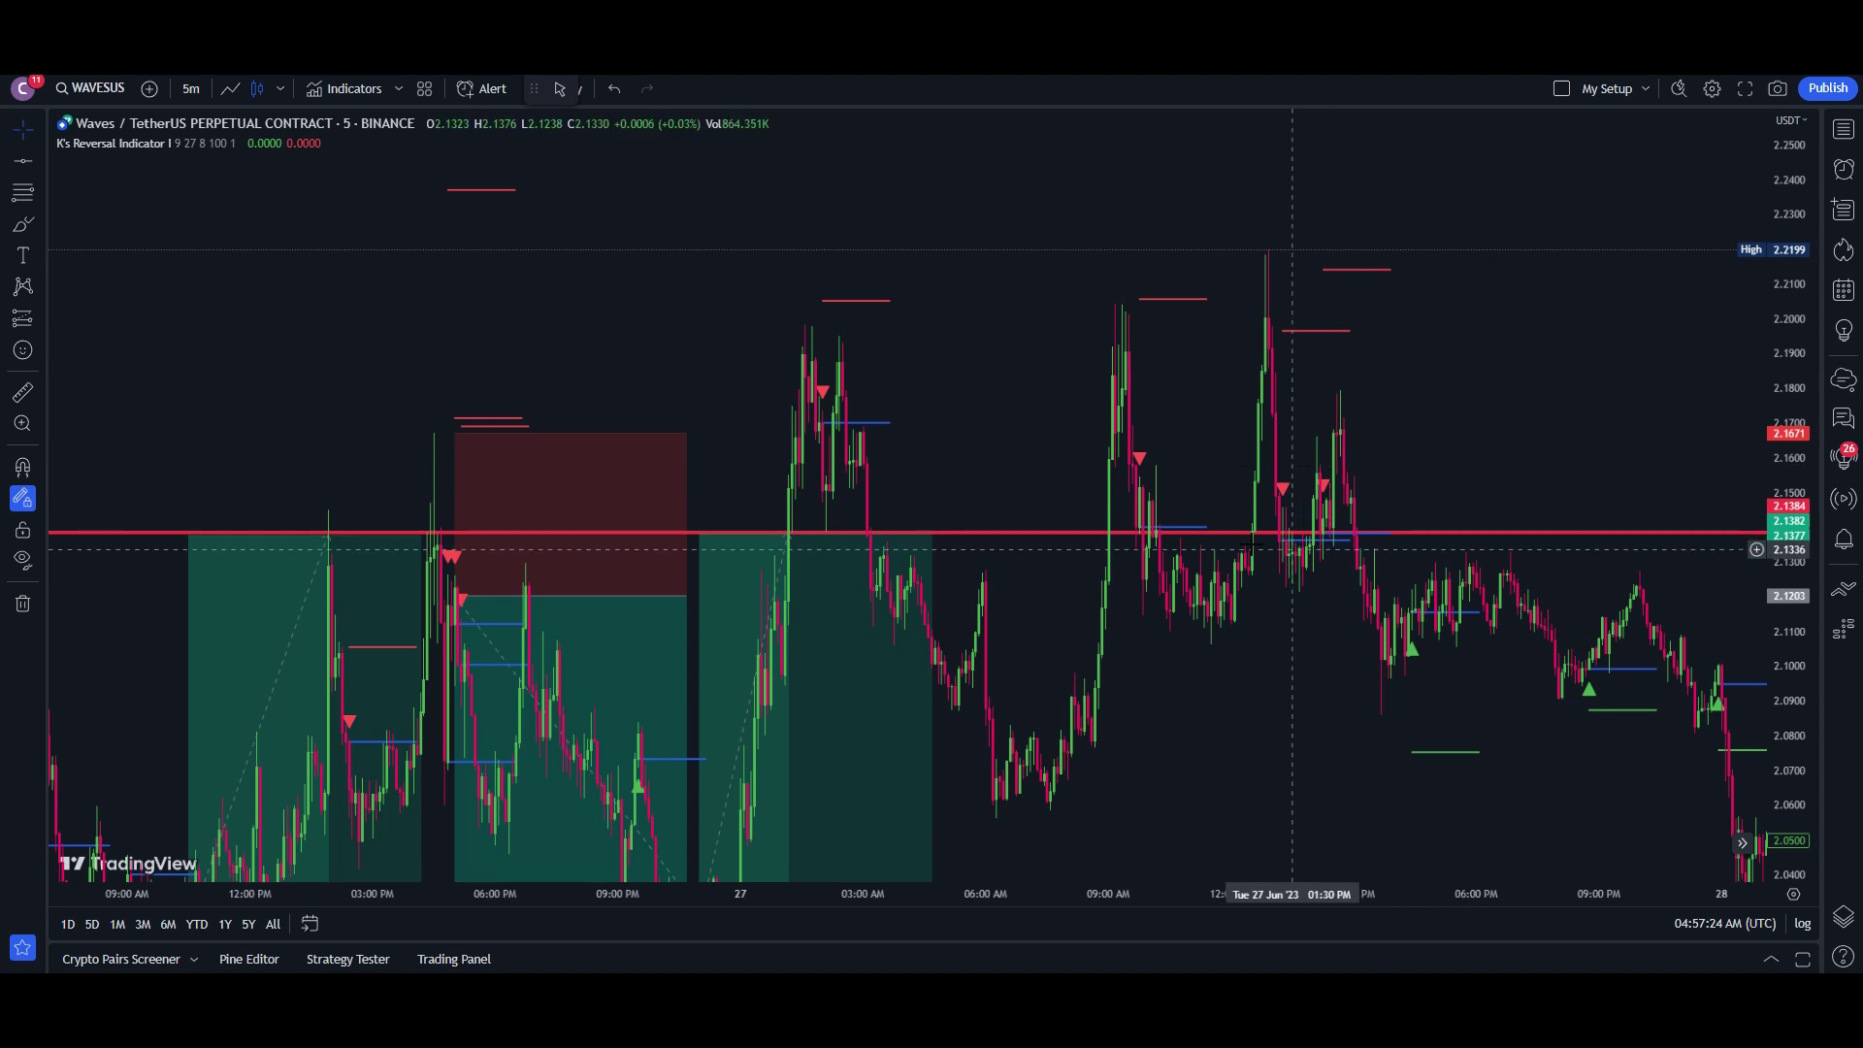
pyautogui.moveTo(1349, 734); pyautogui.dragTo(1196, 656)
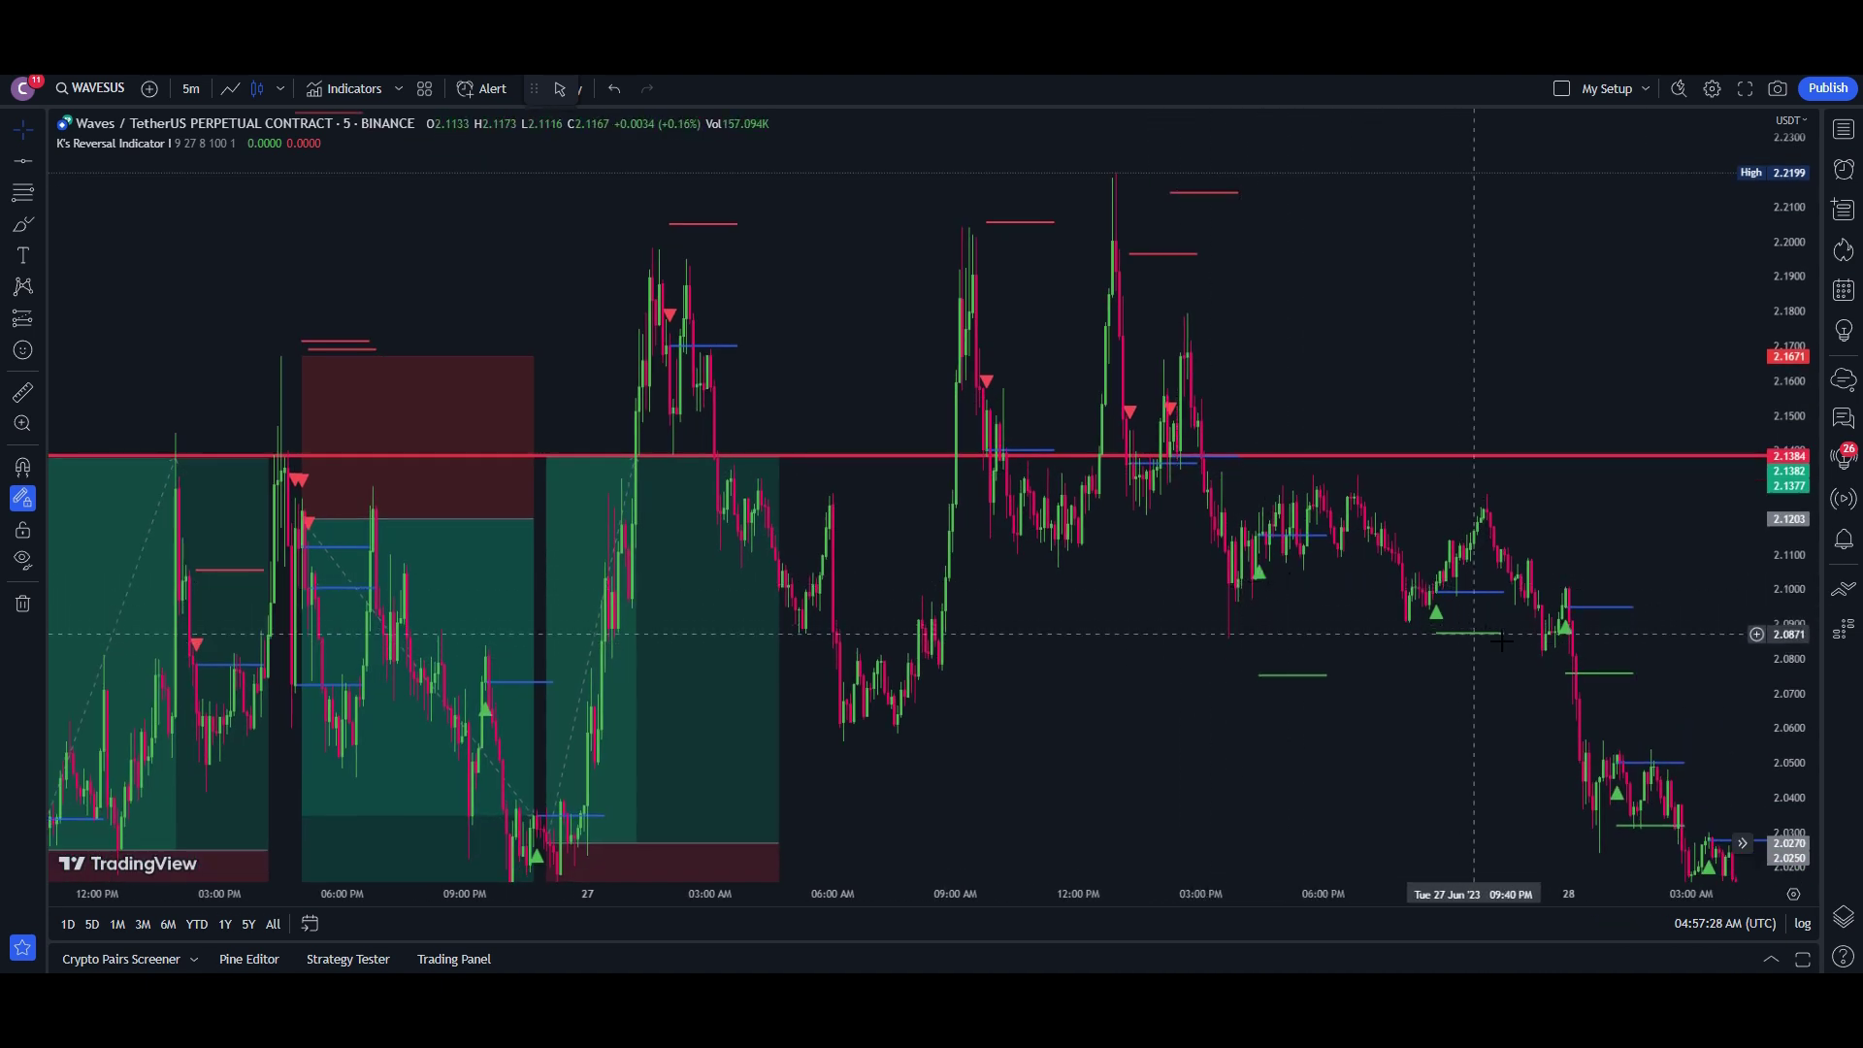
pyautogui.moveTo(1432, 753); pyautogui.dragTo(1376, 586)
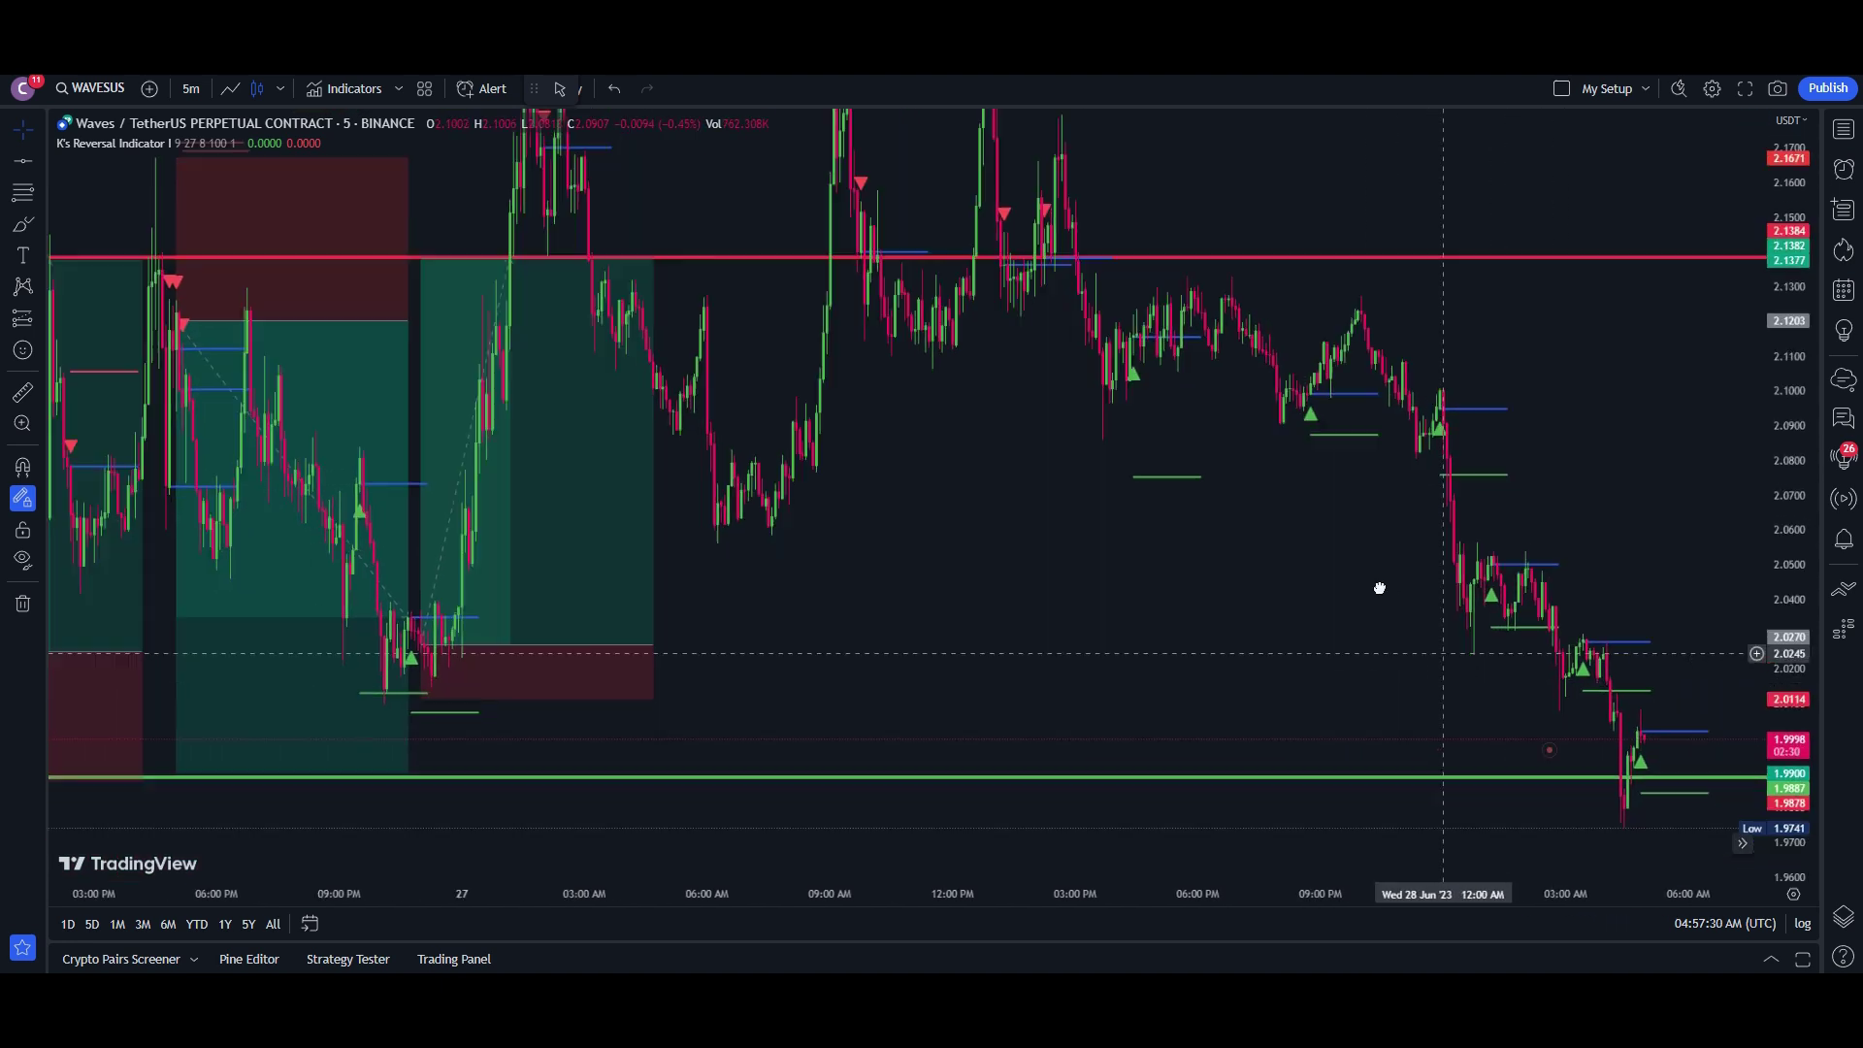
pyautogui.moveTo(1546, 748); pyautogui.dragTo(1477, 676)
pyautogui.moveTo(1476, 382); pyautogui.dragTo(1525, 461)
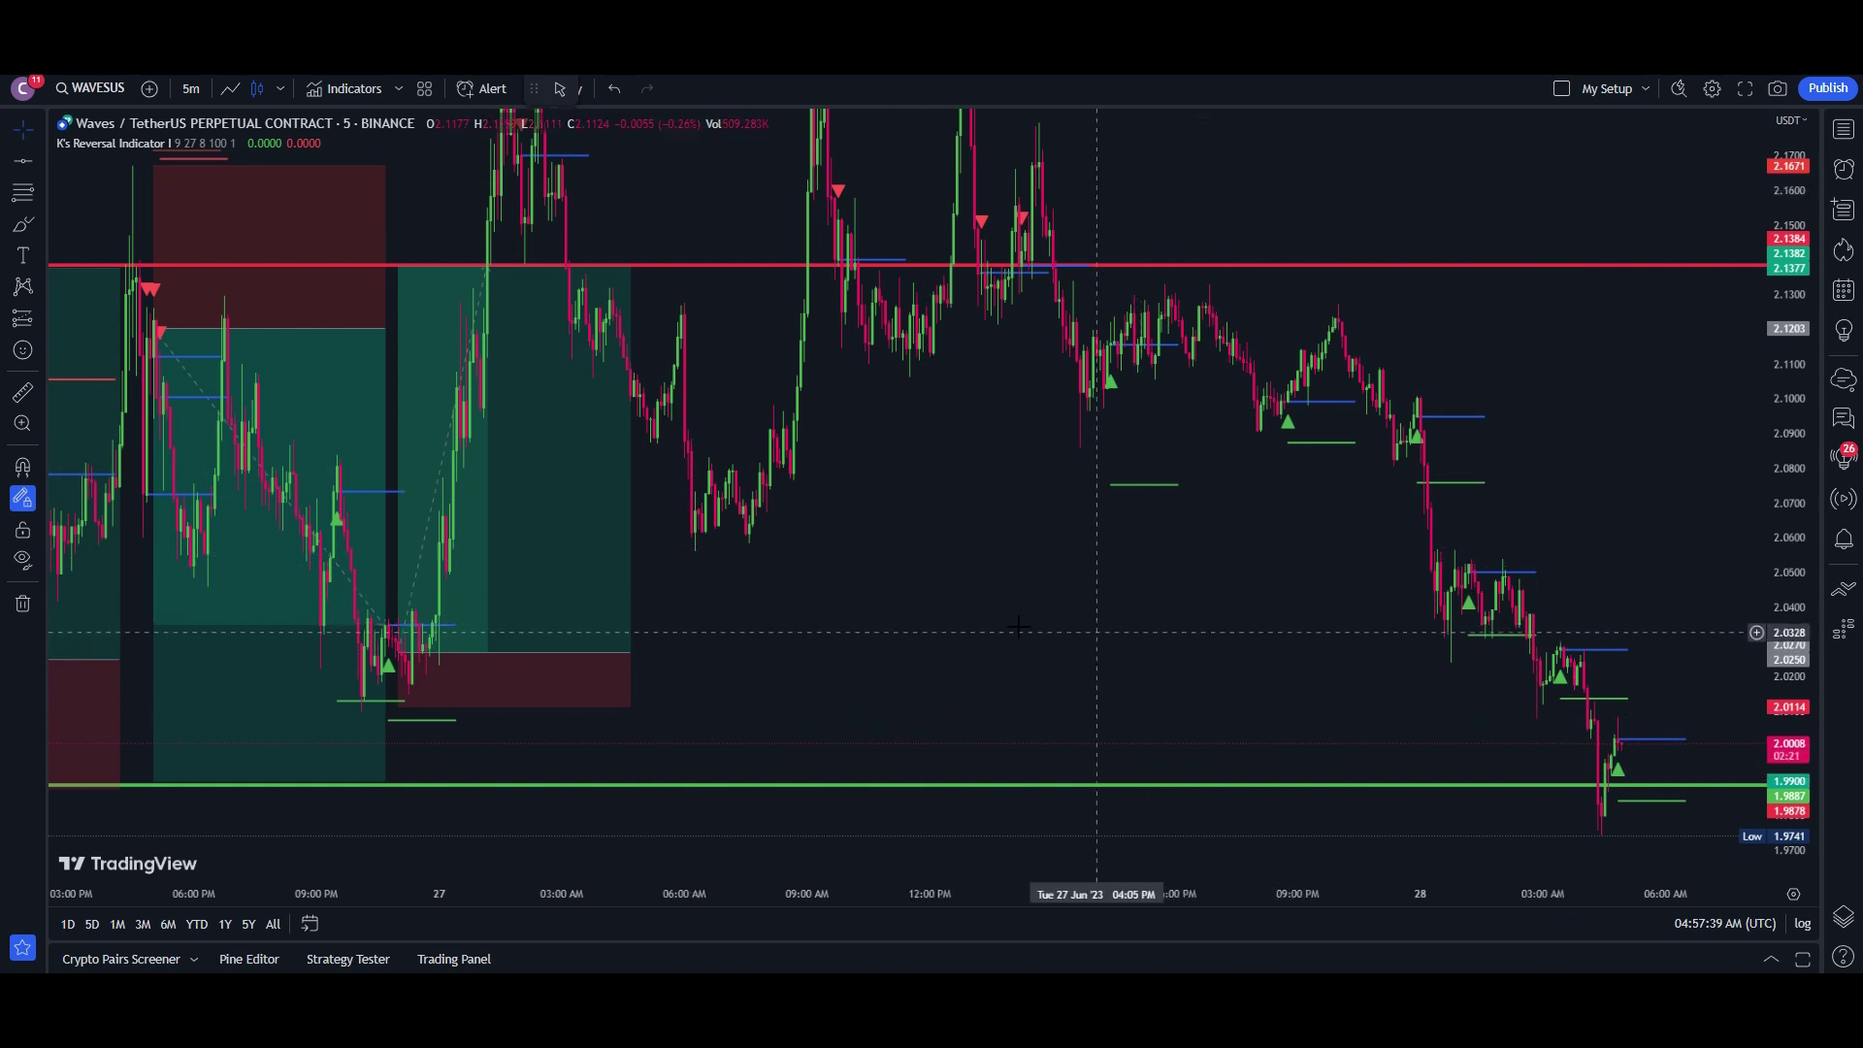
pyautogui.moveTo(1005, 624); pyautogui.dragTo(1120, 661)
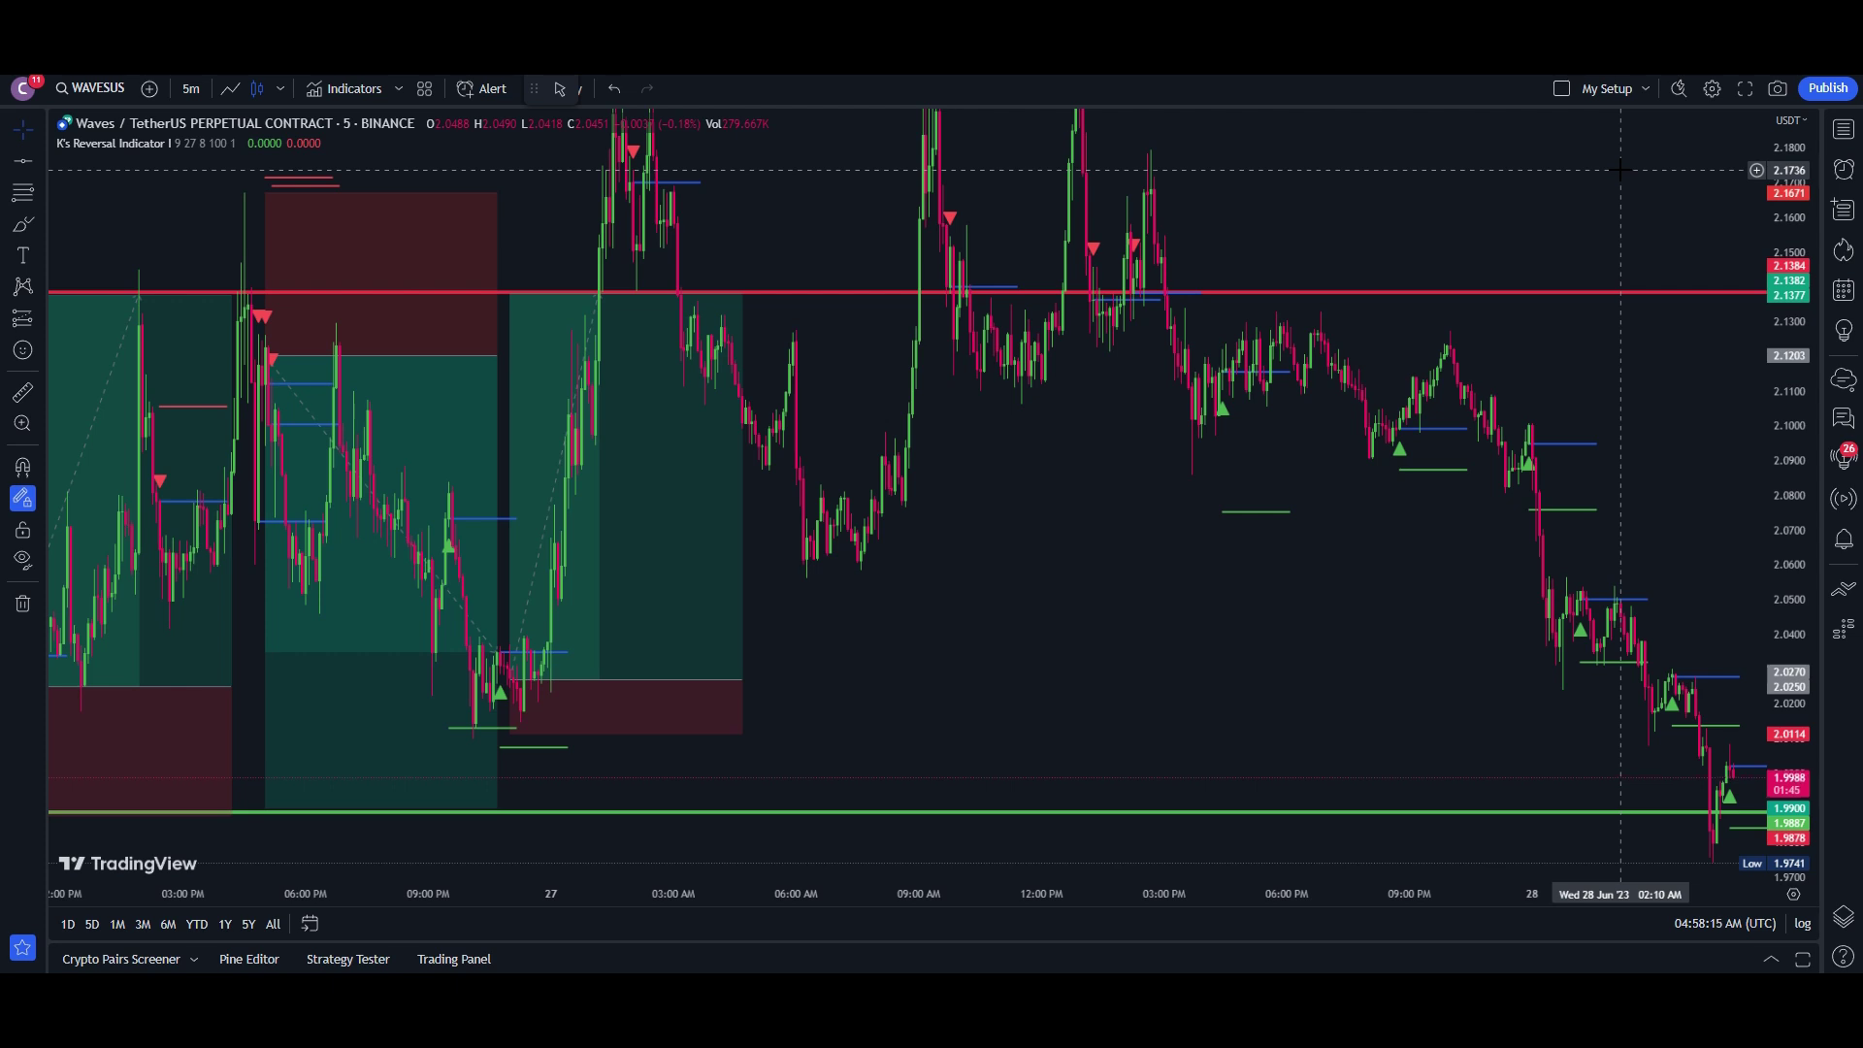
# Examine the latest 28 June buy signal at the green support line and the room up to the resistance line.
pyautogui.moveTo(1620, 170); pyautogui.dragTo(1493, 185)
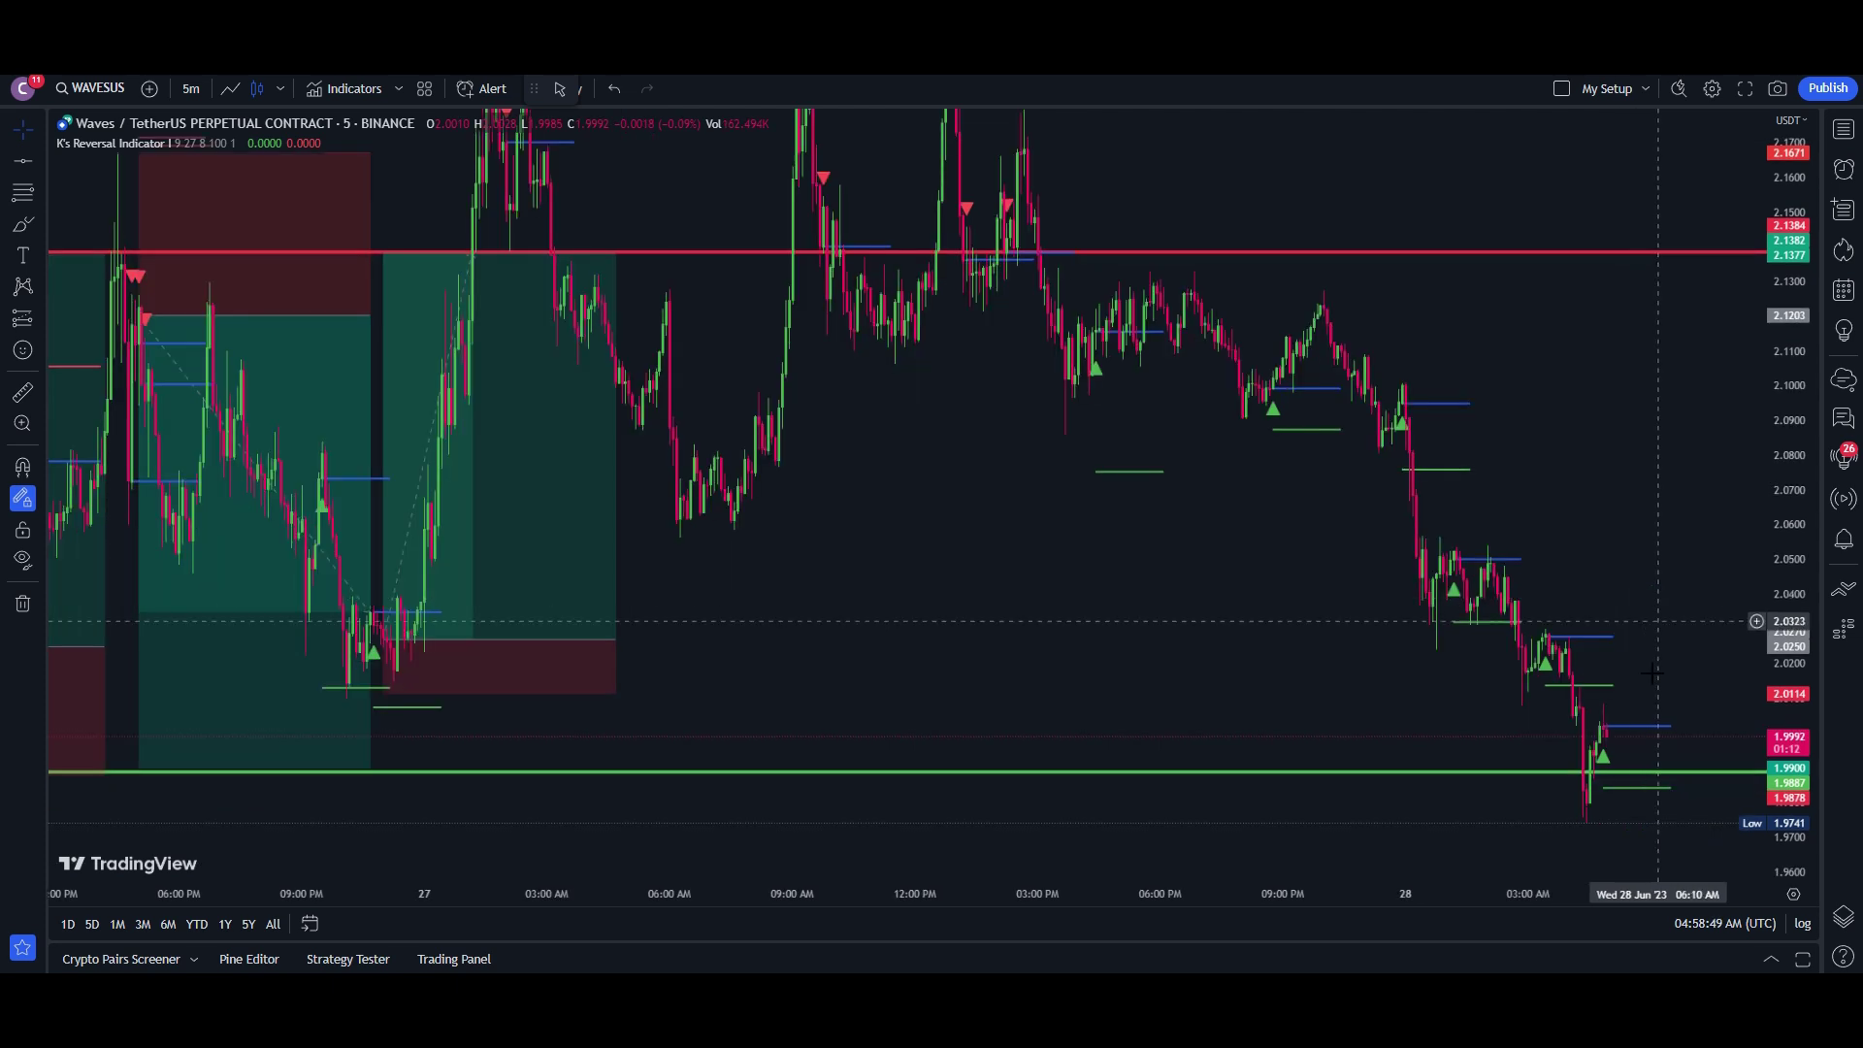
pyautogui.moveTo(1652, 648); pyautogui.dragTo(1474, 679)
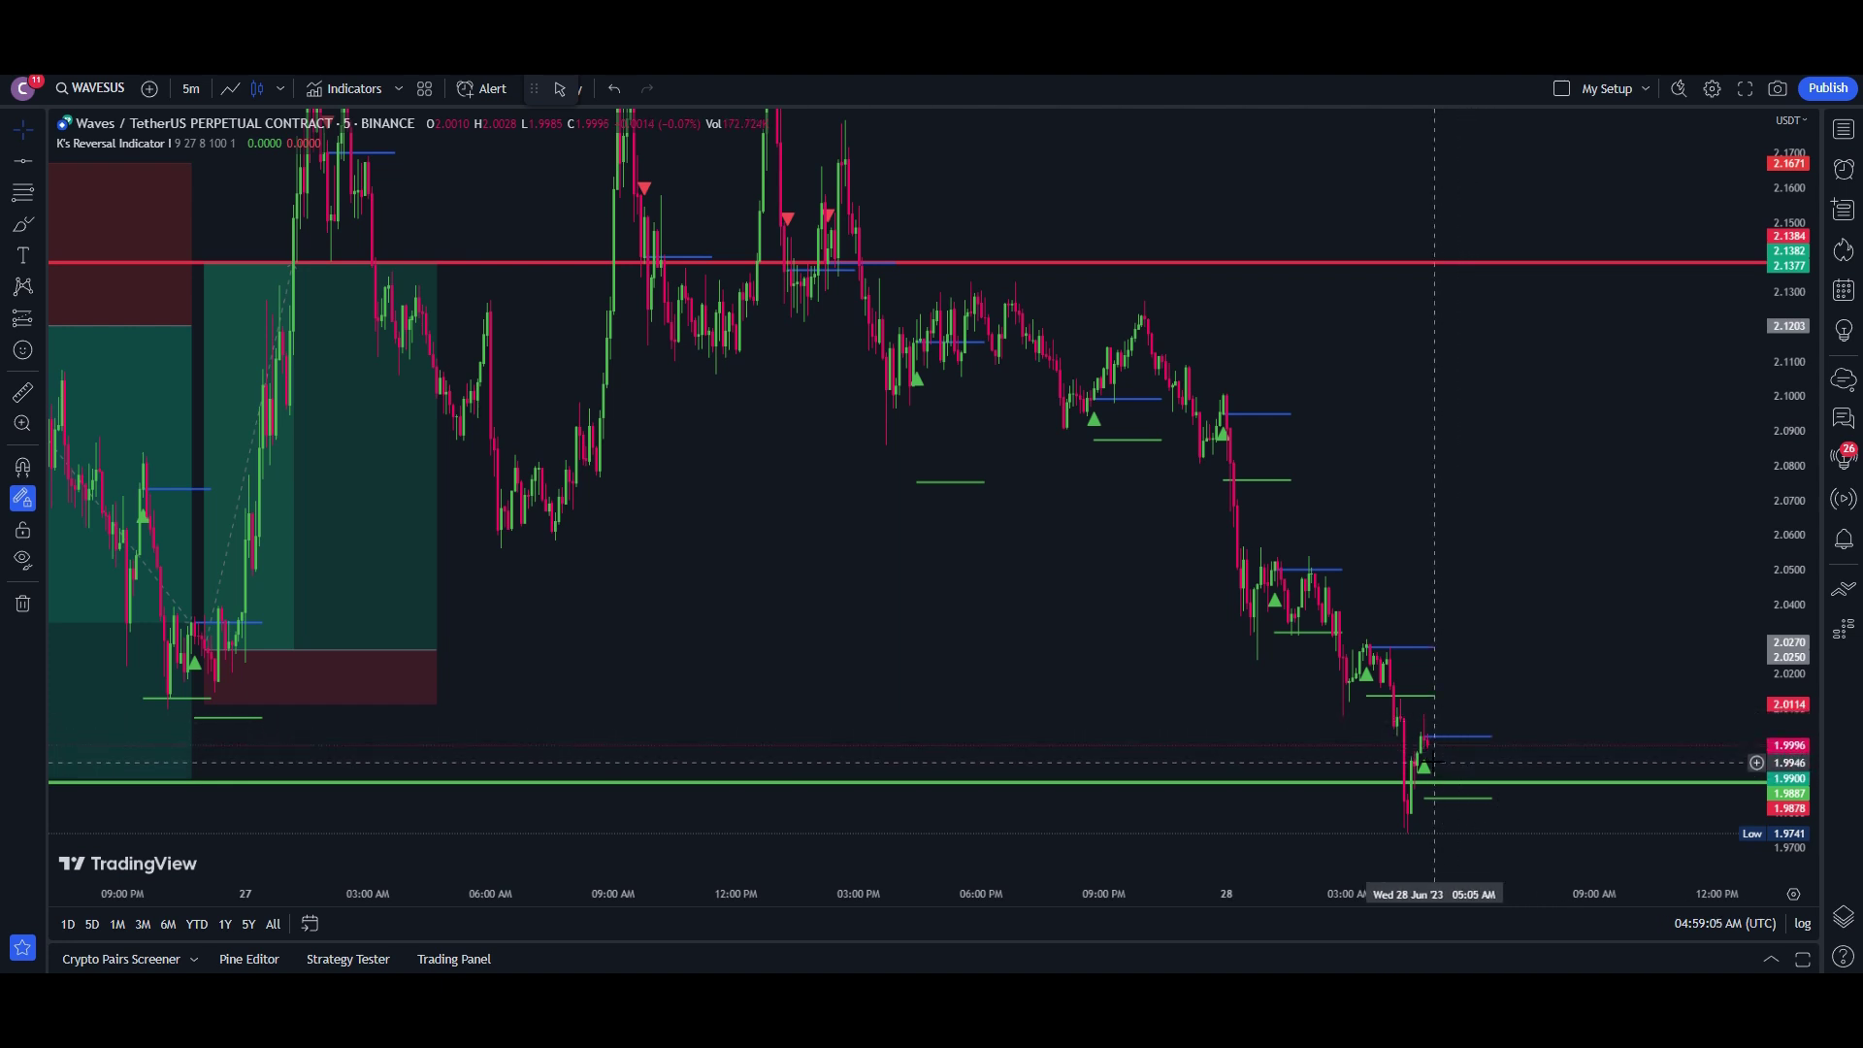
pyautogui.moveTo(994, 678); pyautogui.dragTo(1293, 754)
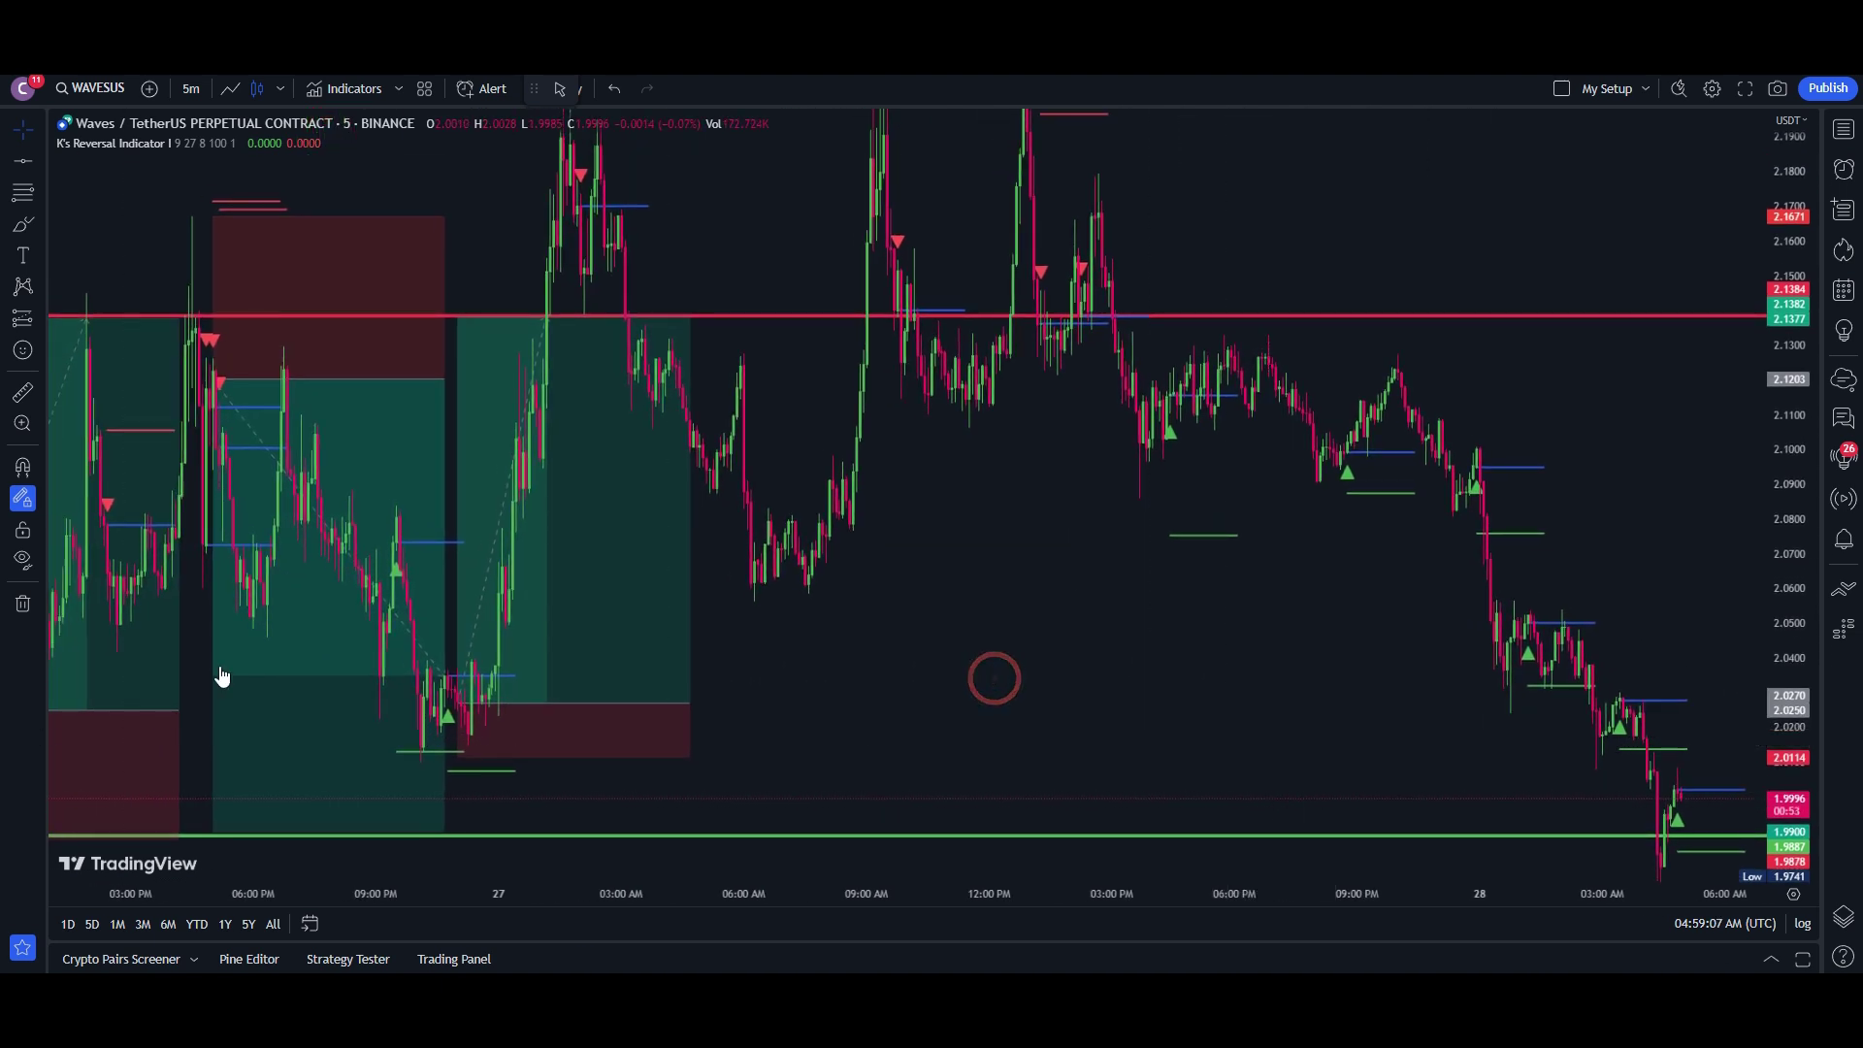
pyautogui.moveTo(1281, 672); pyautogui.dragTo(1148, 651)
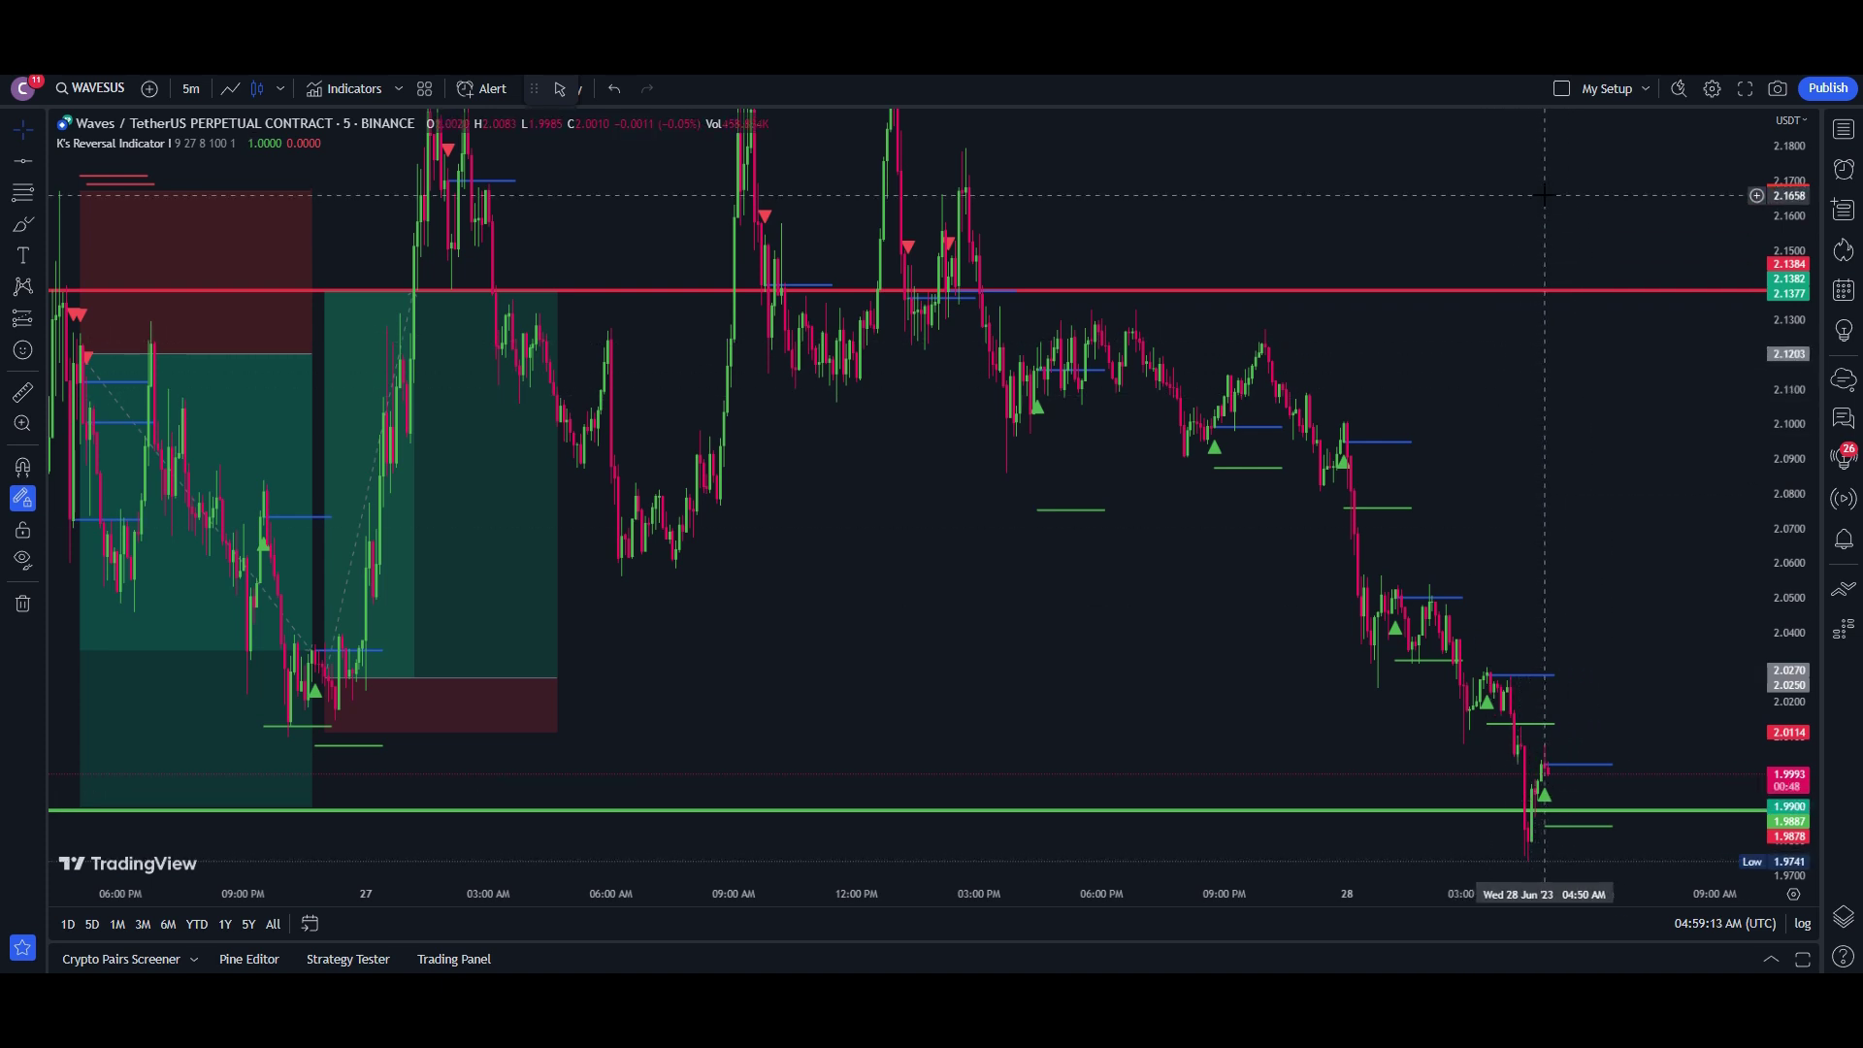
pyautogui.moveTo(1683, 585); pyautogui.dragTo(1610, 585)
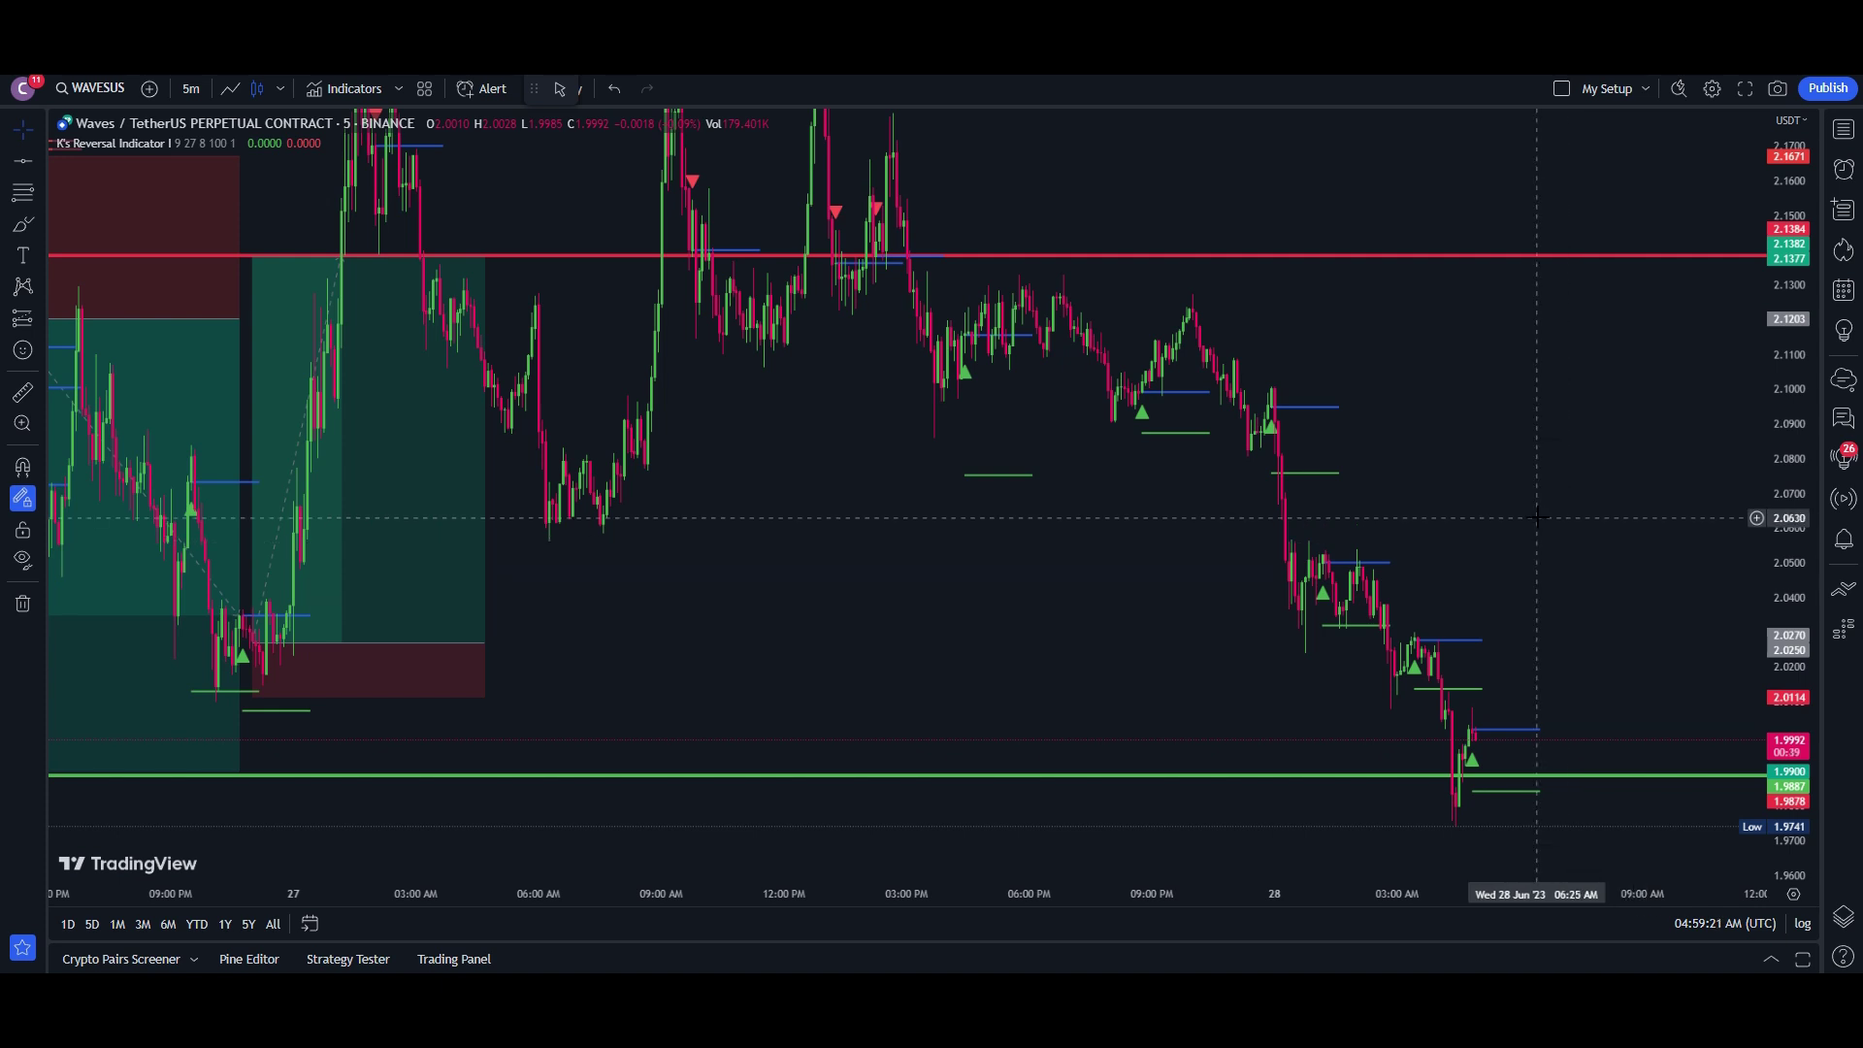
pyautogui.moveTo(1563, 475); pyautogui.dragTo(1262, 456)
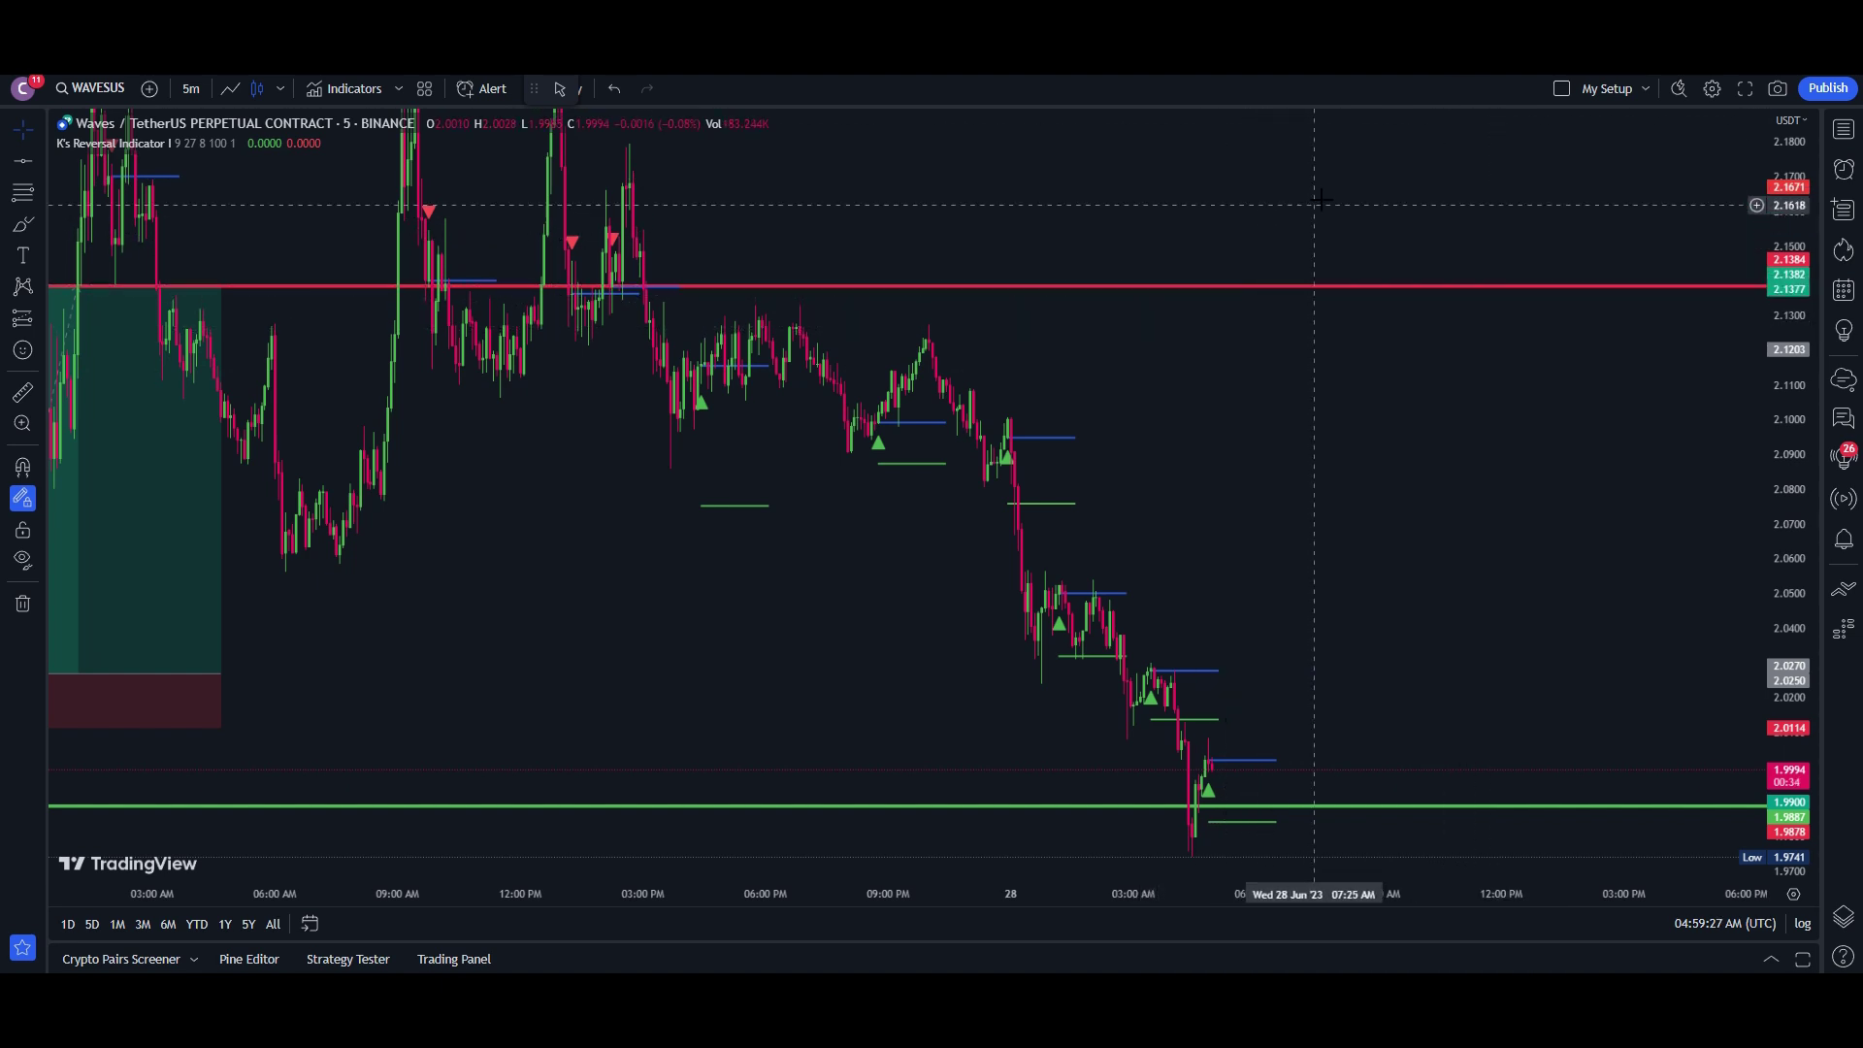
pyautogui.moveTo(1280, 518); pyautogui.dragTo(1306, 544)
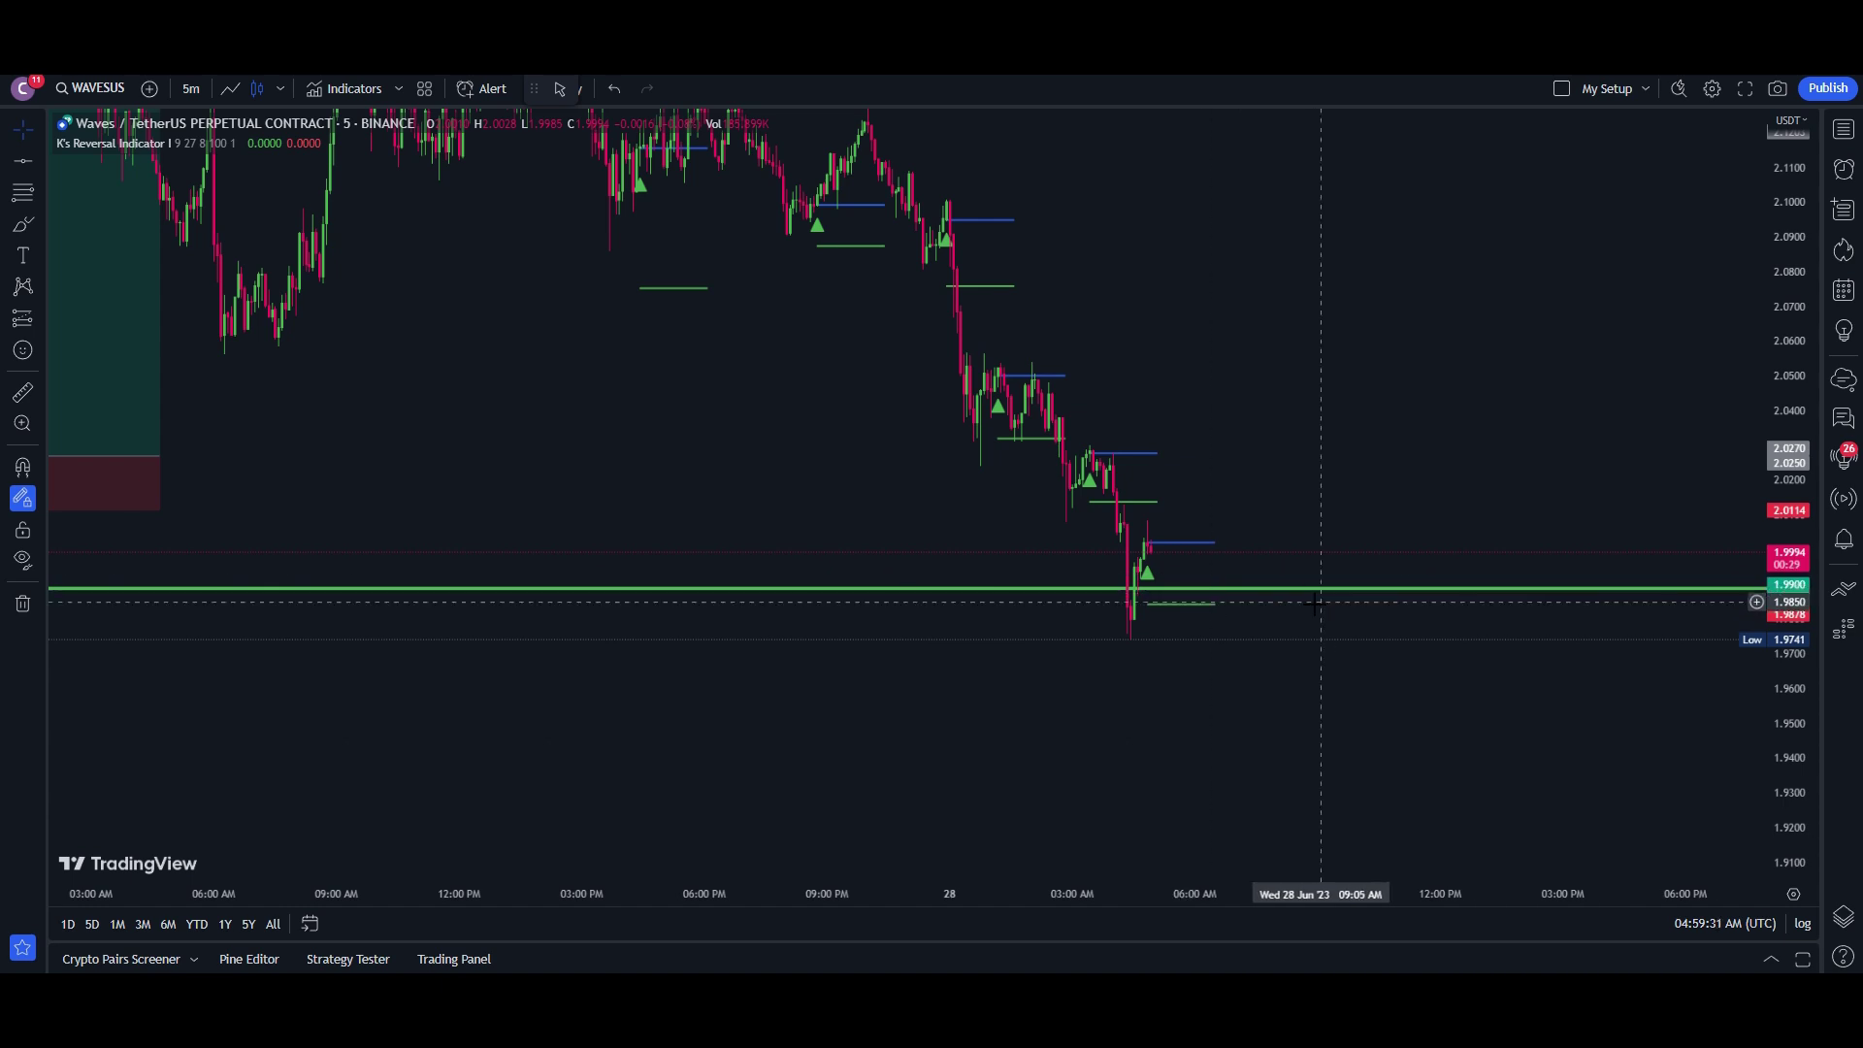
pyautogui.moveTo(1371, 438); pyautogui.dragTo(1184, 781)
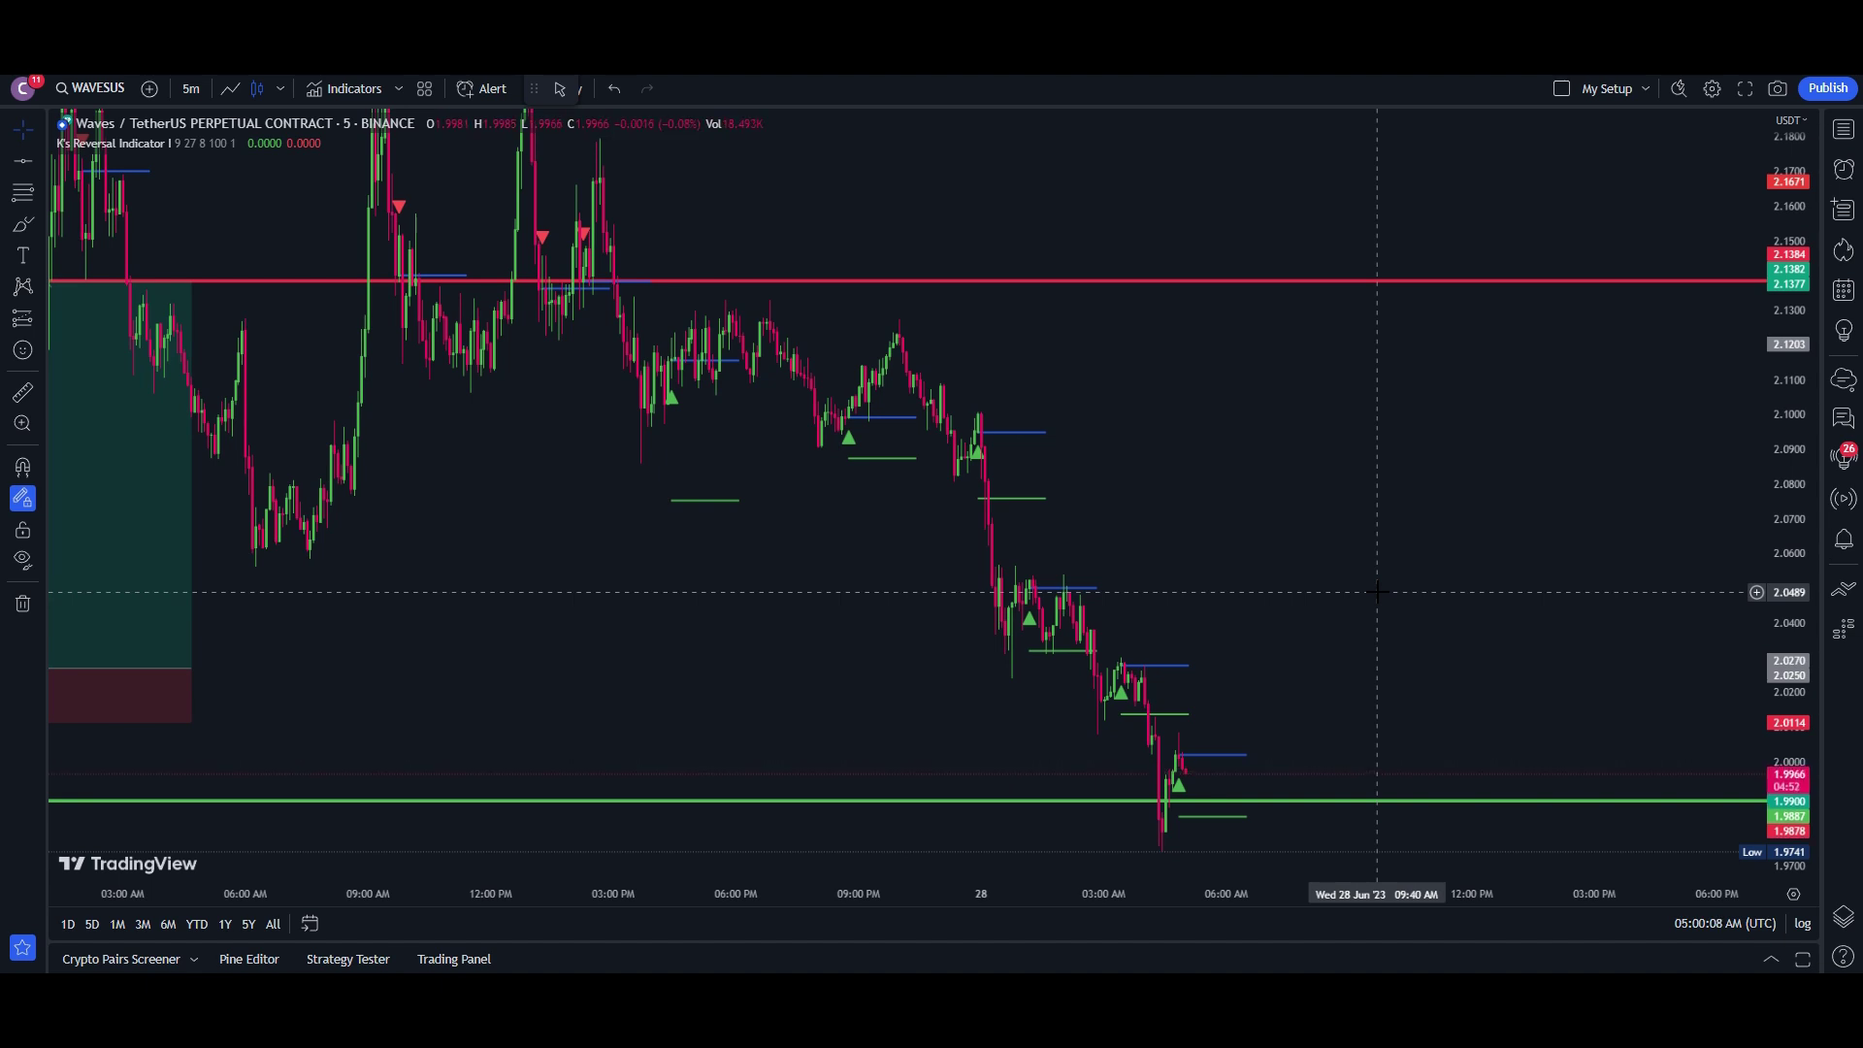
pyautogui.moveTo(1313, 632); pyautogui.dragTo(1376, 584)
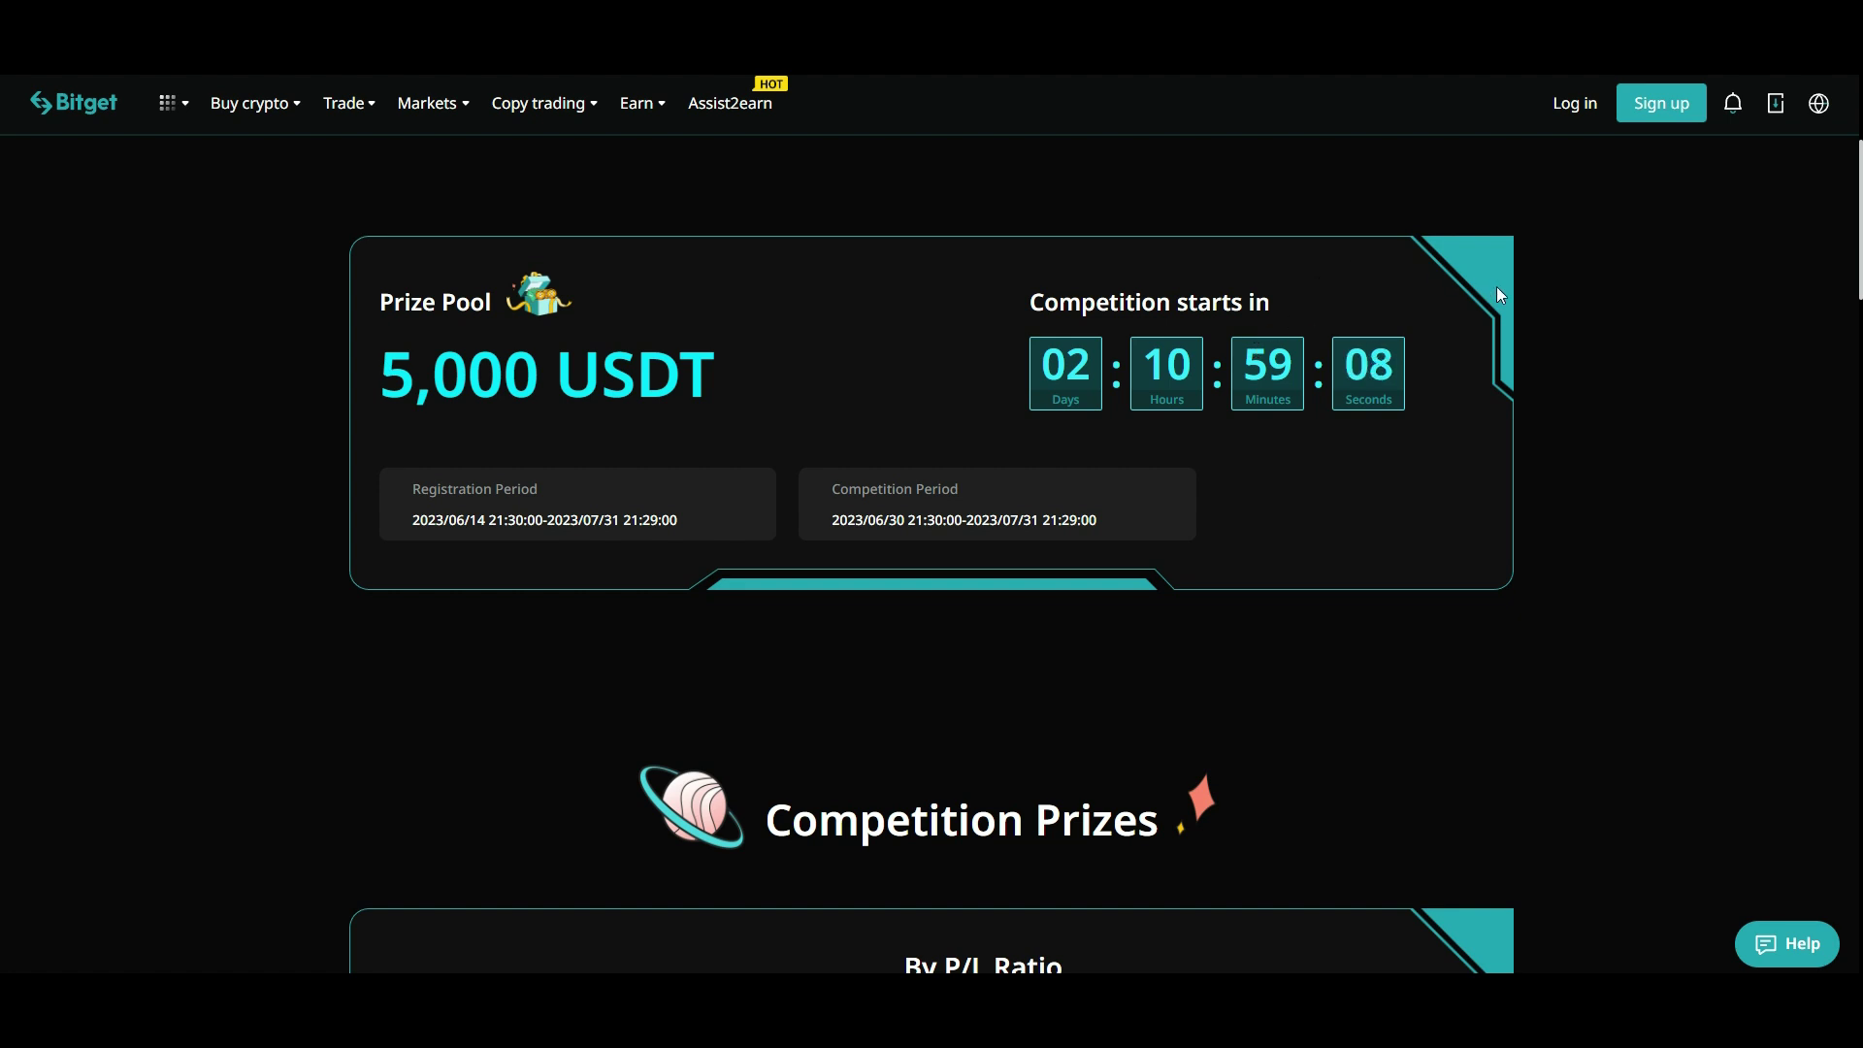
# Review the Bitget competition prizes ranked by P/L ratio and by trading volume.
pyautogui.scroll(-4, 1169, 418)
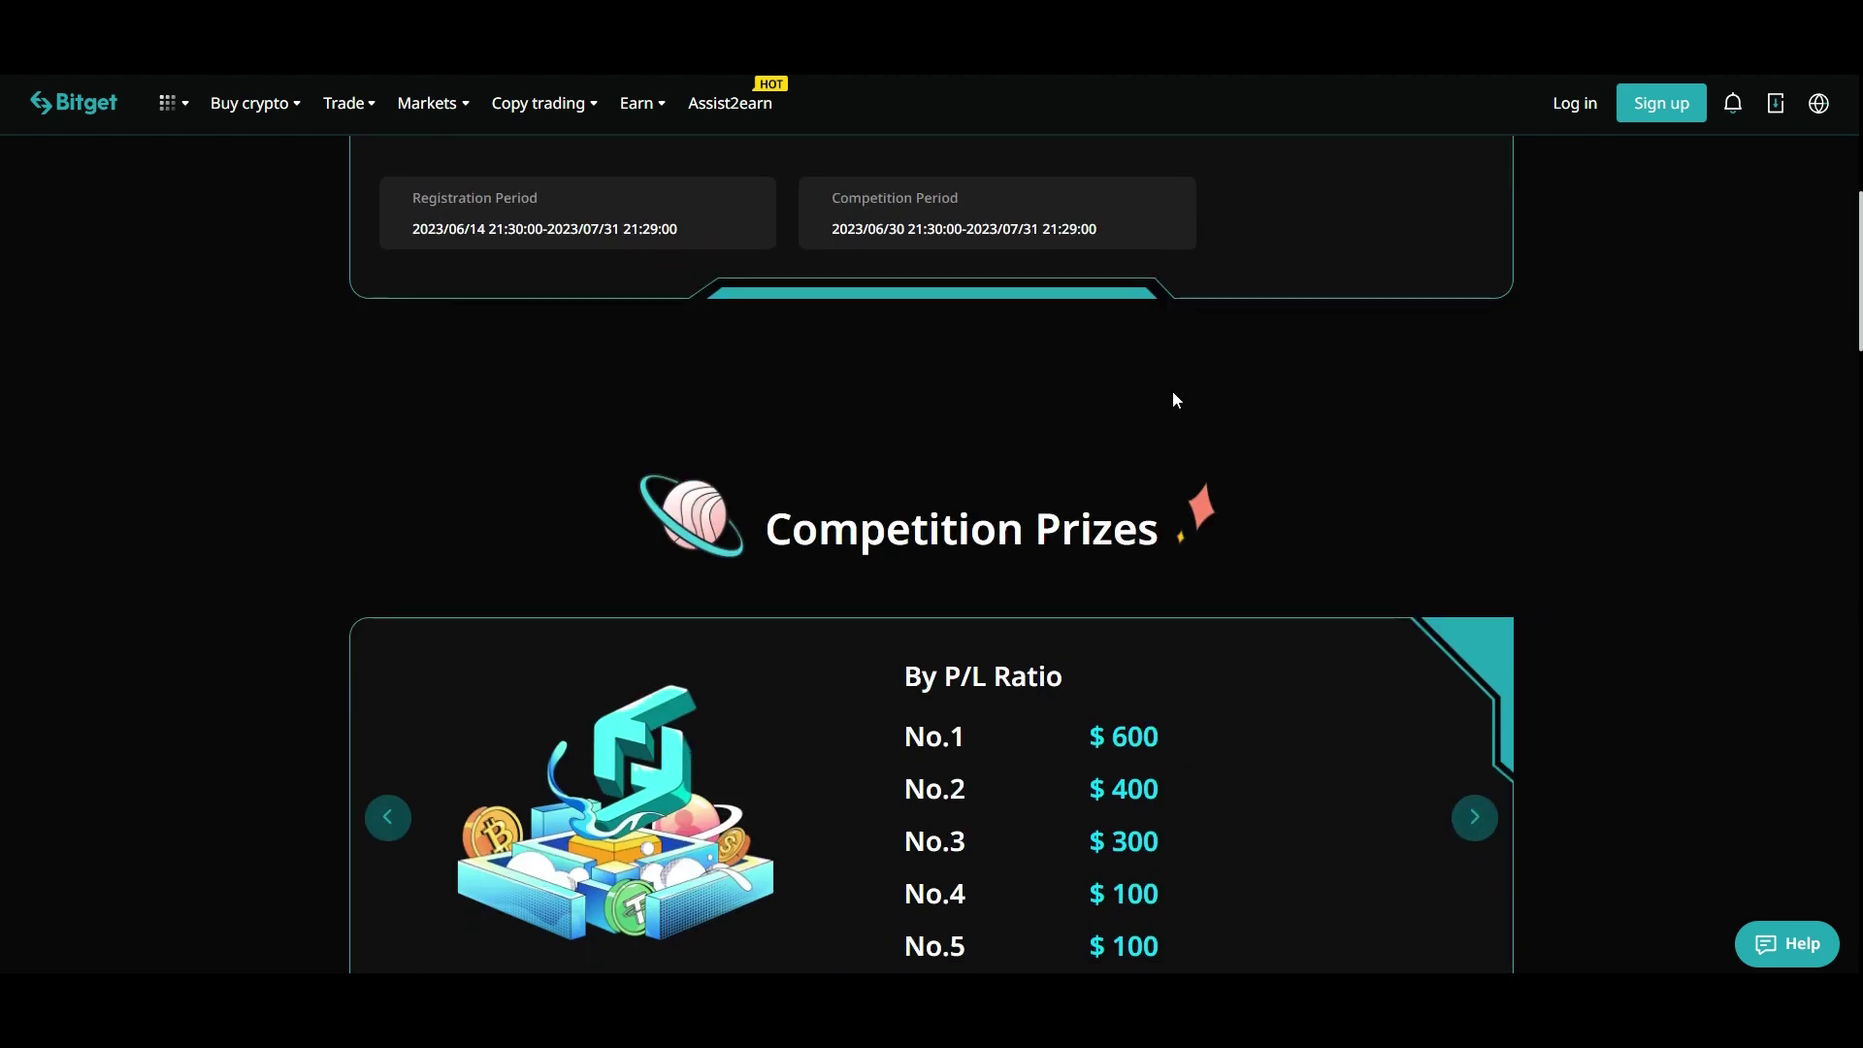
pyautogui.scroll(-2, 1220, 405)
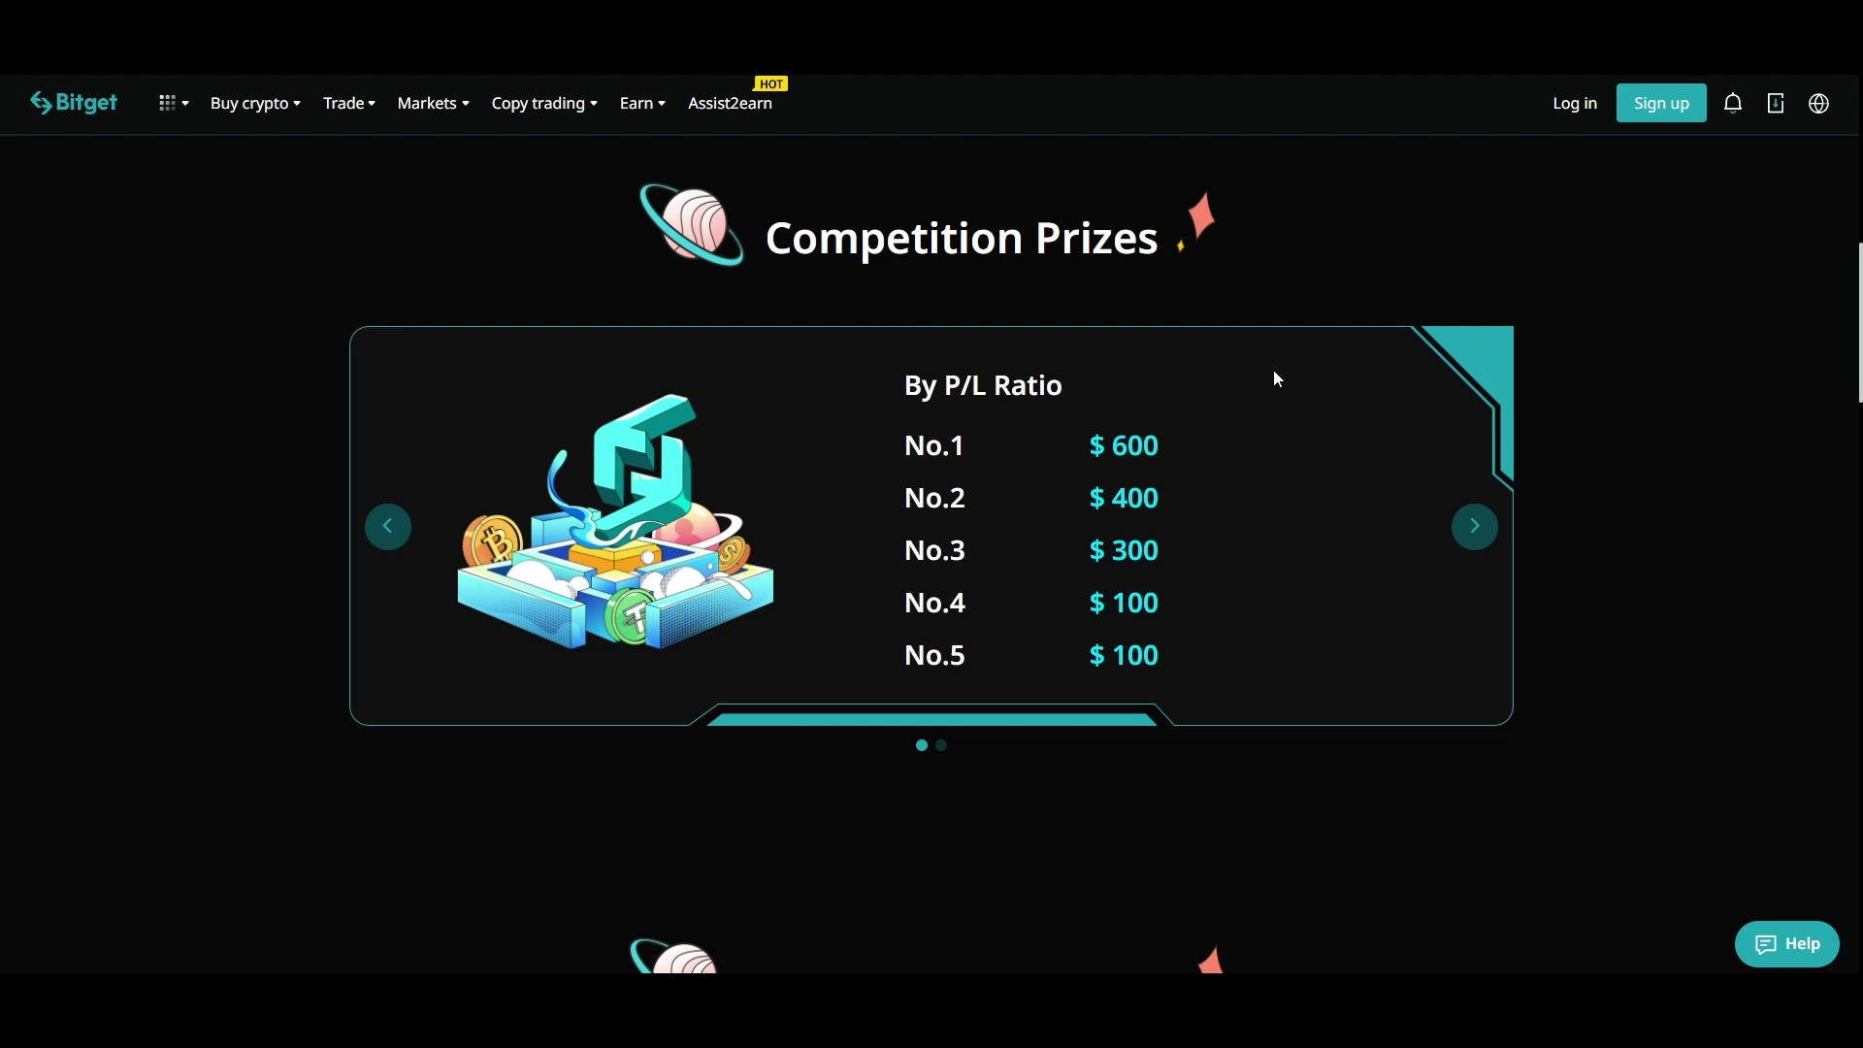
pyautogui.click(1473, 525)
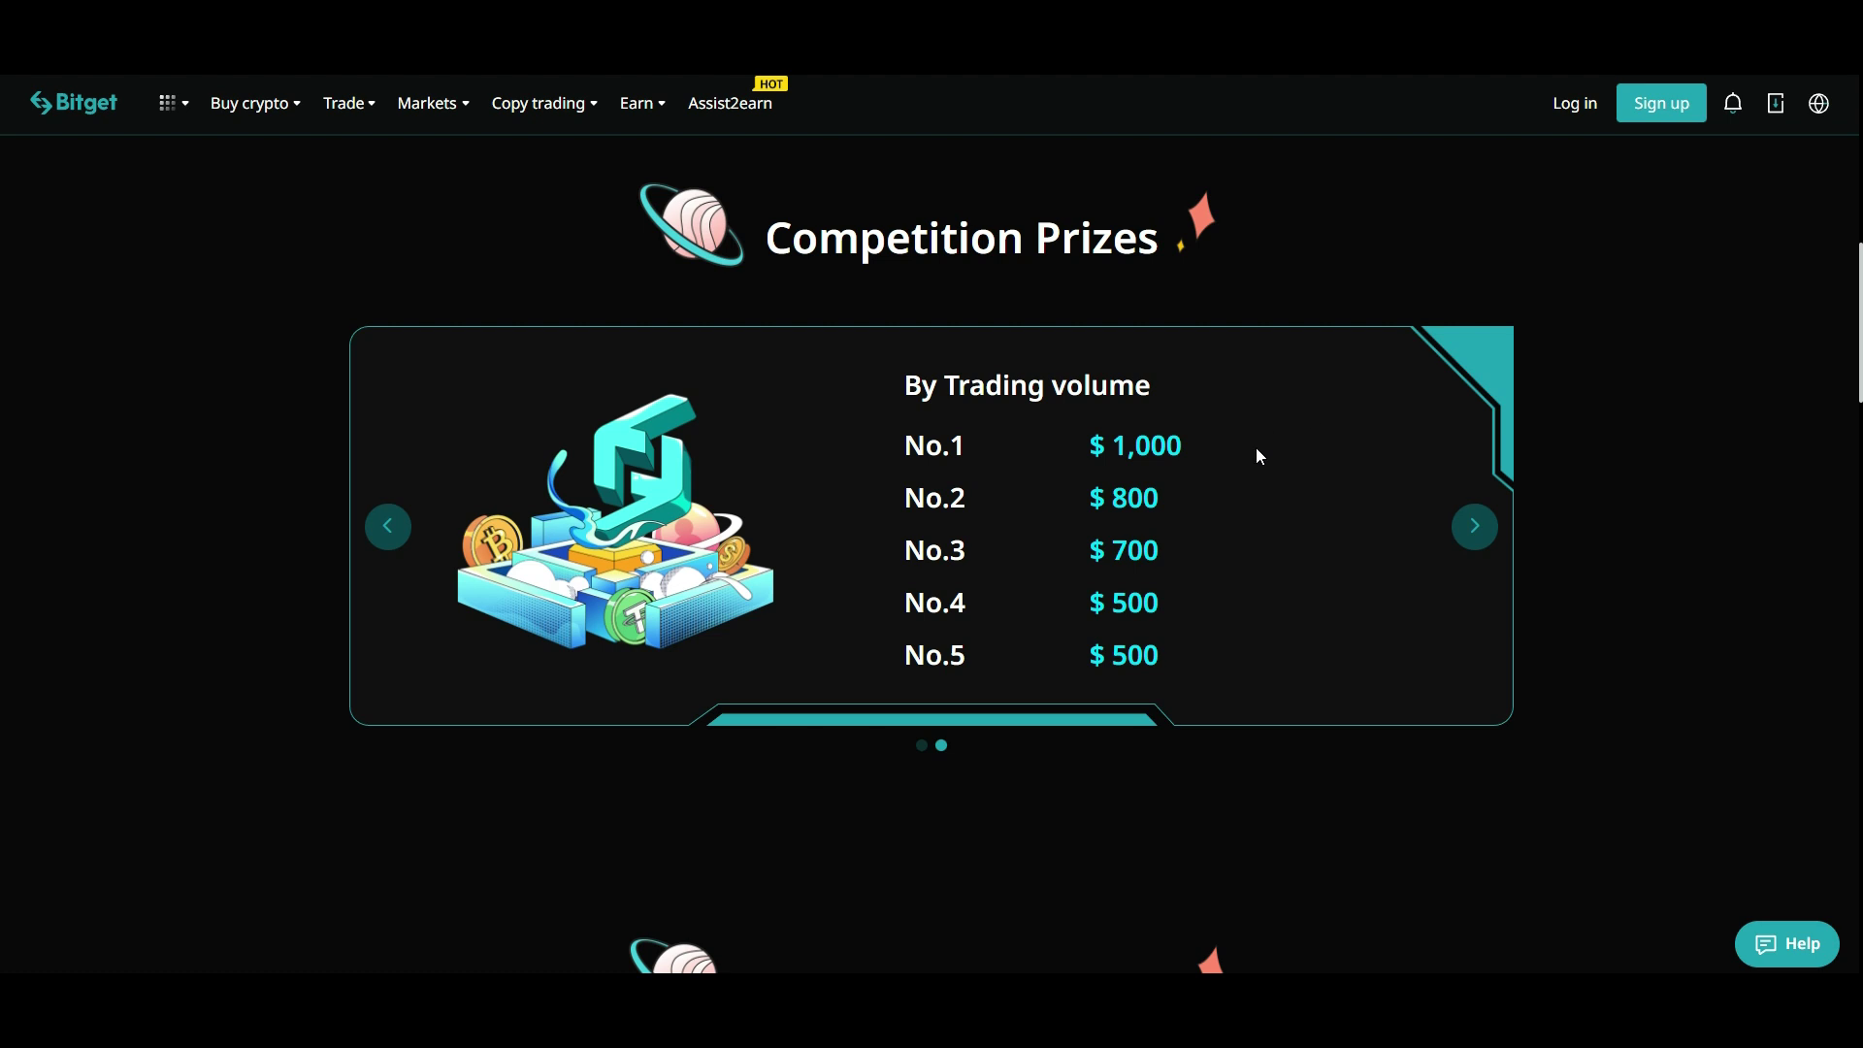
# Review the competition's labels, ranking rewards, early bird promotions, registration and competition periods, eligible futures and participation notes.
pyautogui.scroll(-15, 866, 551)
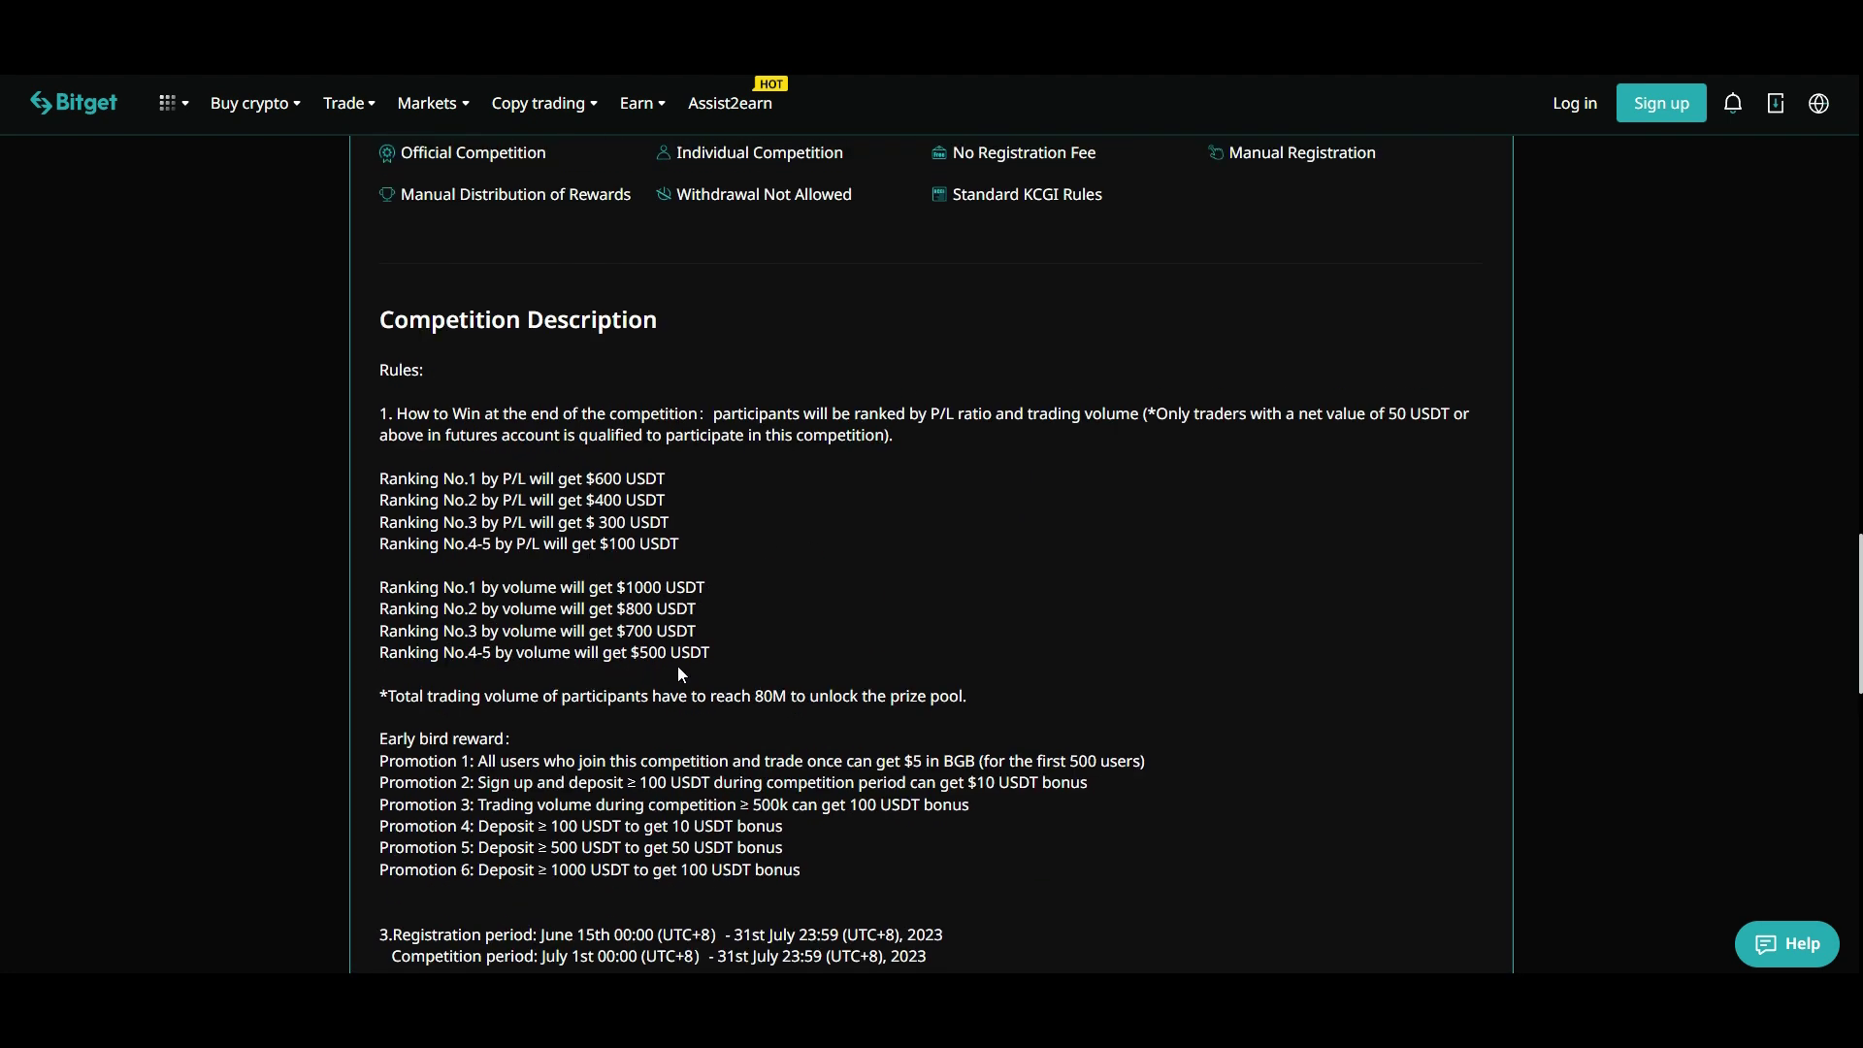
pyautogui.scroll(-3, 677, 666)
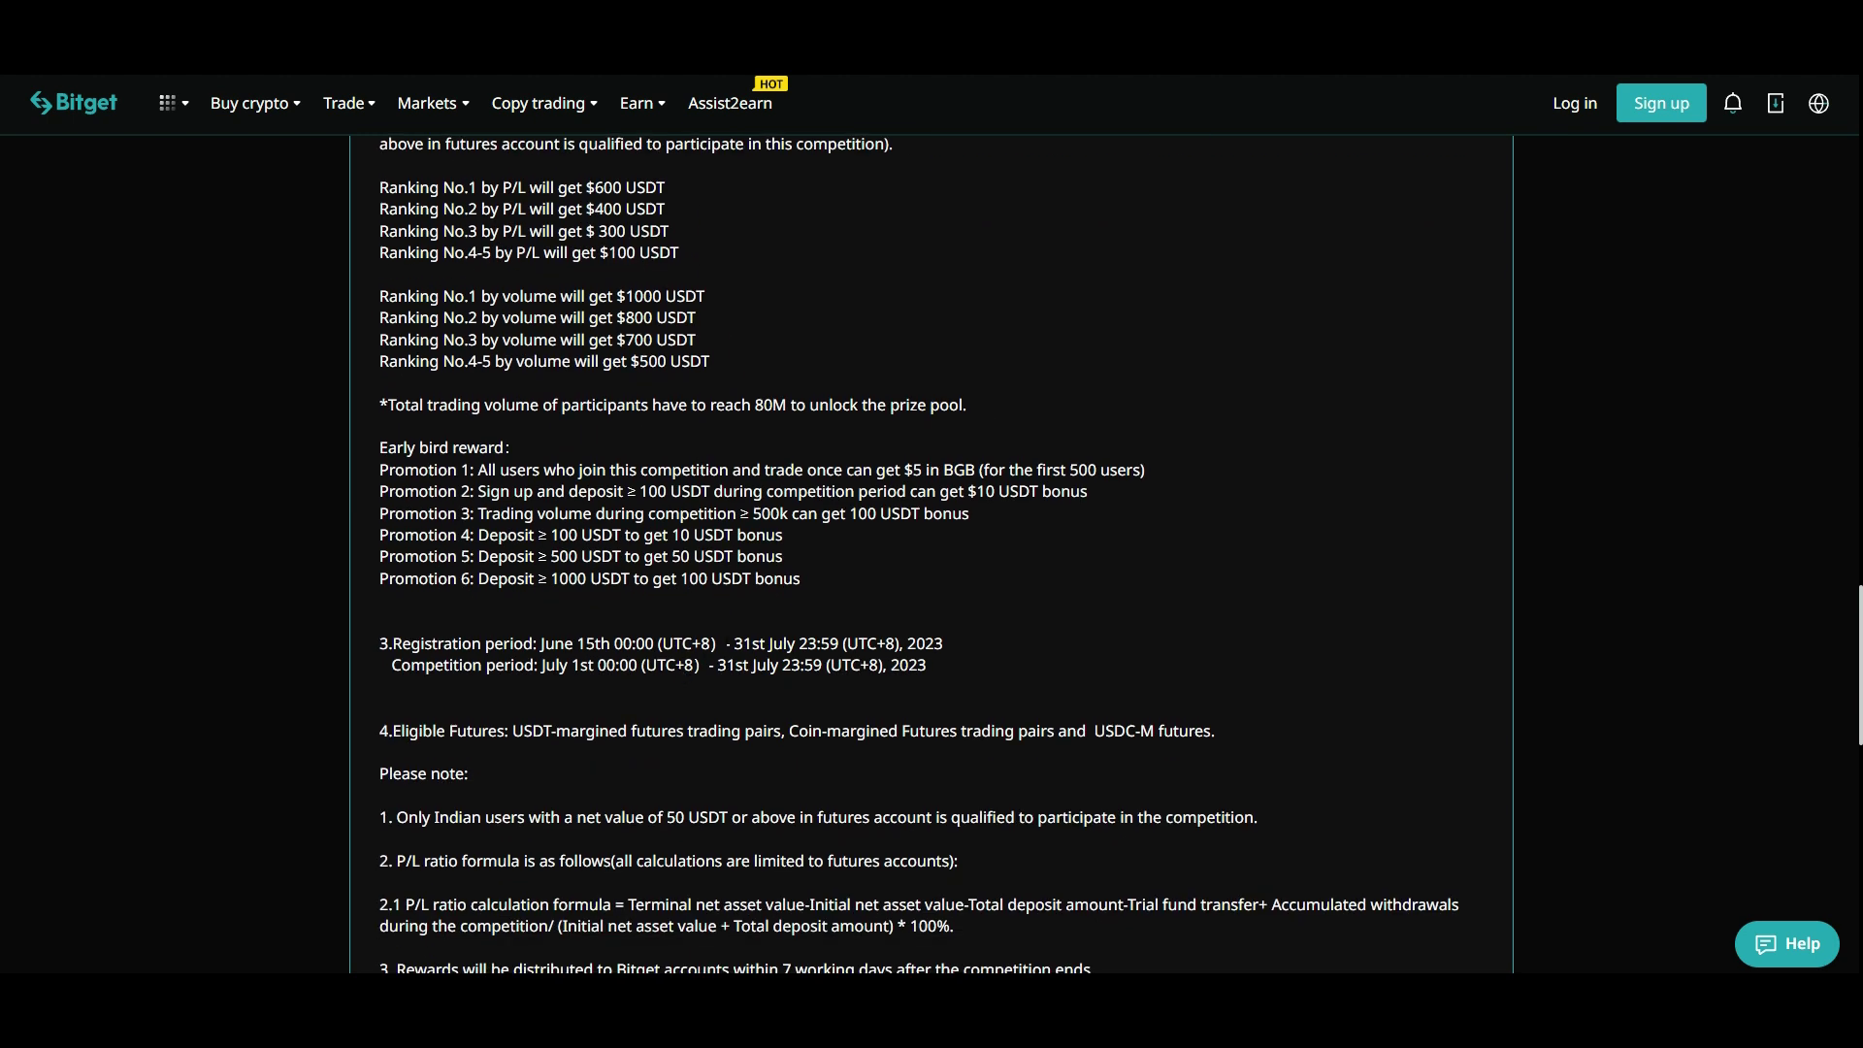
pyautogui.scroll(-4, 835, 676)
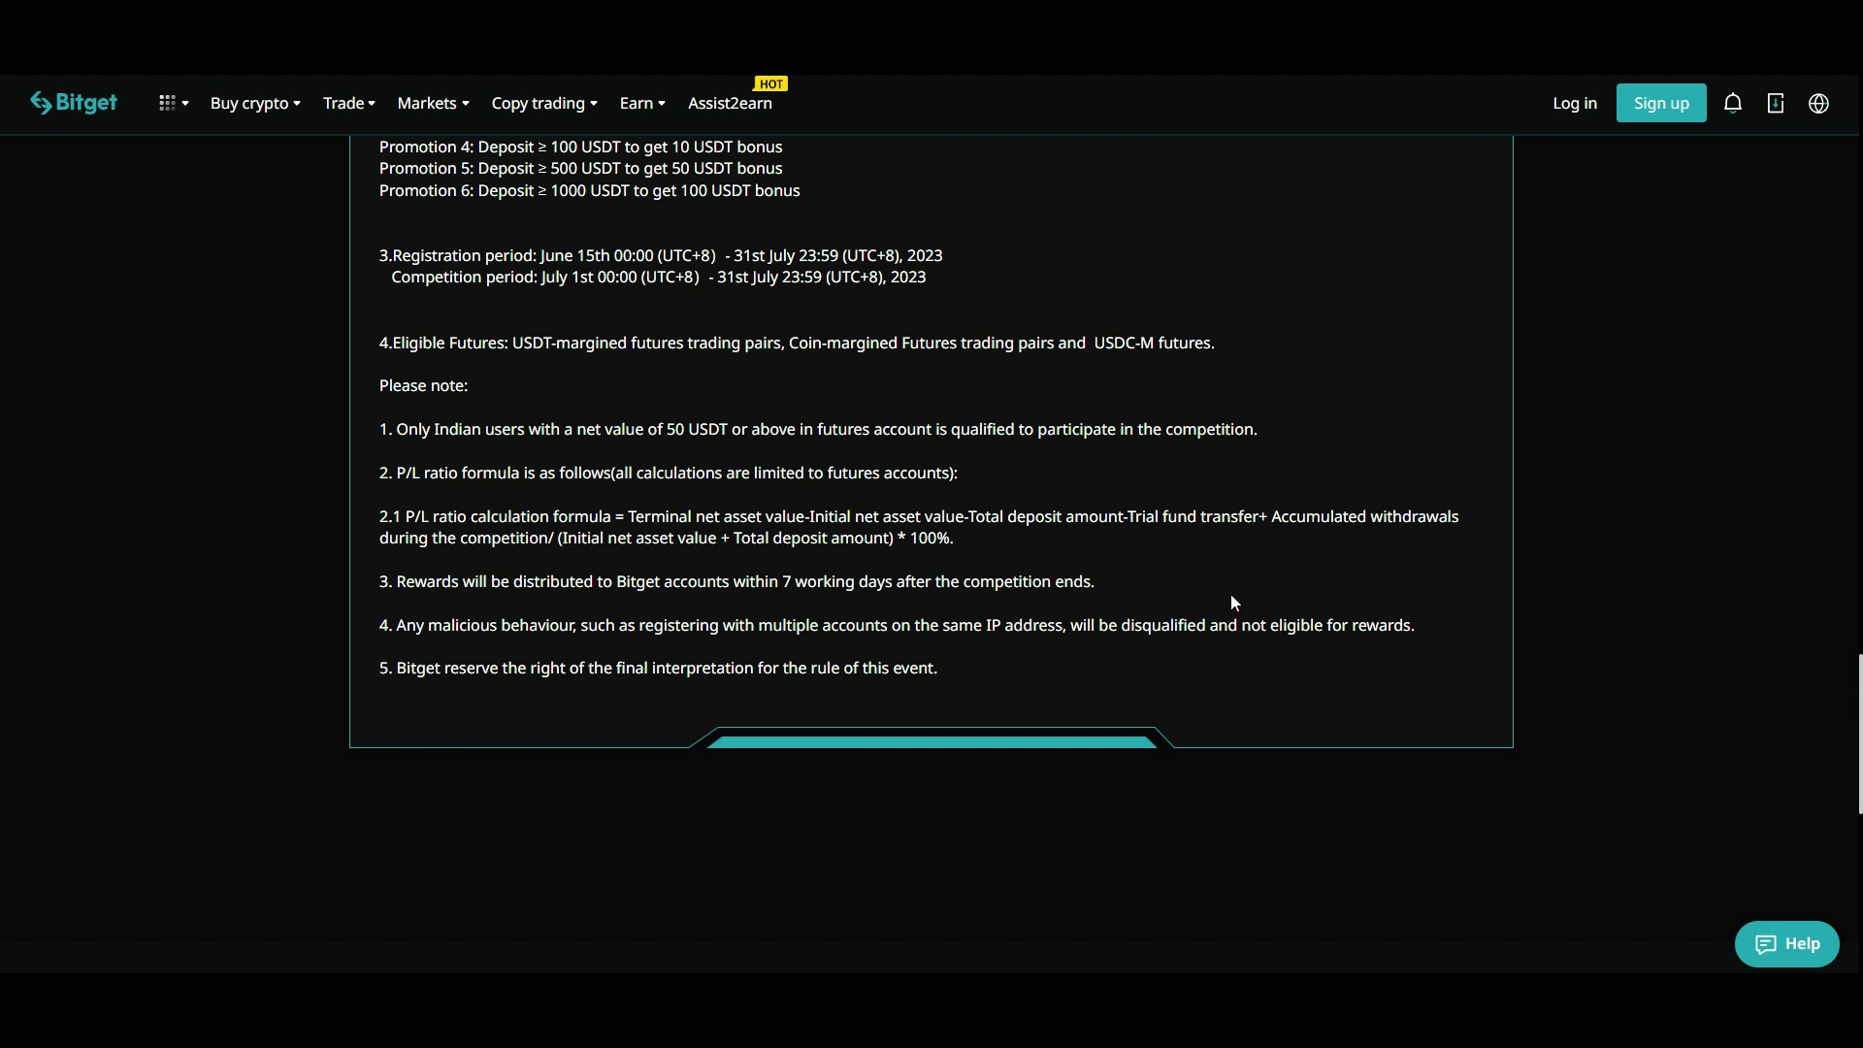
pyautogui.scroll(15, 1230, 594)
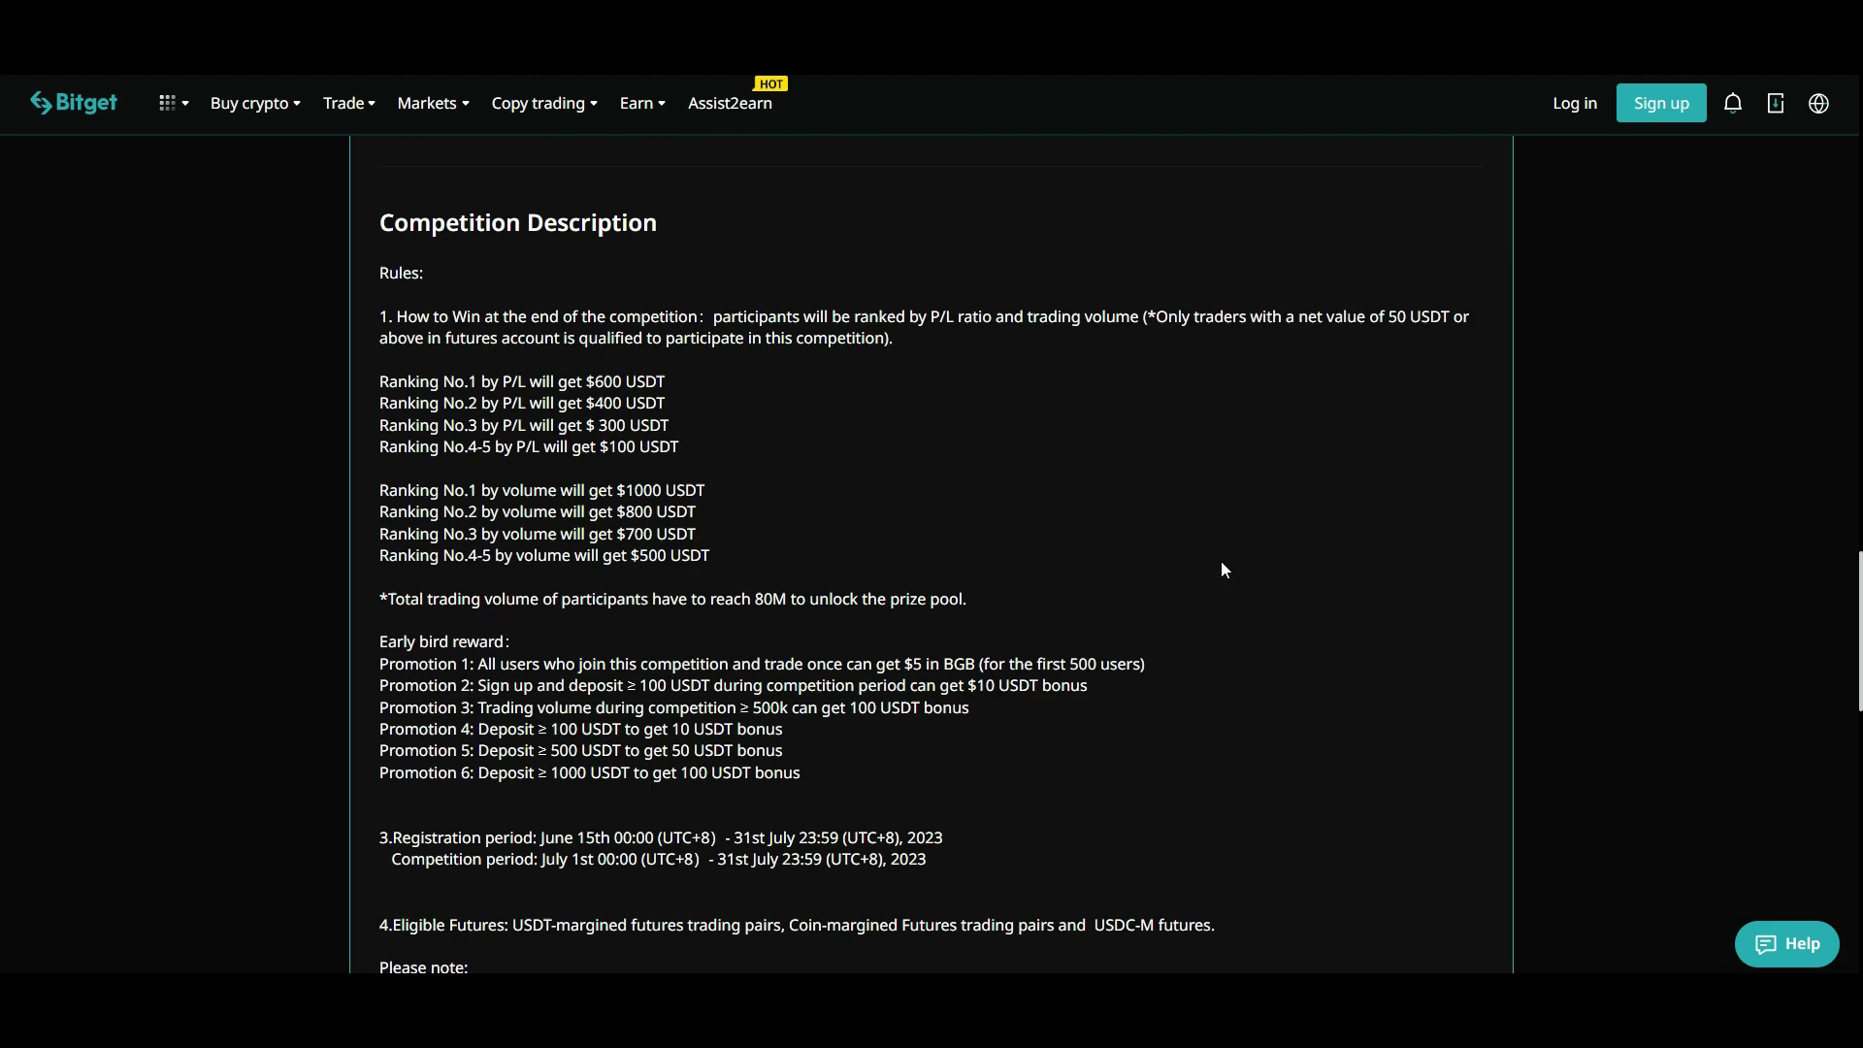
pyautogui.scroll(-4, 1191, 568)
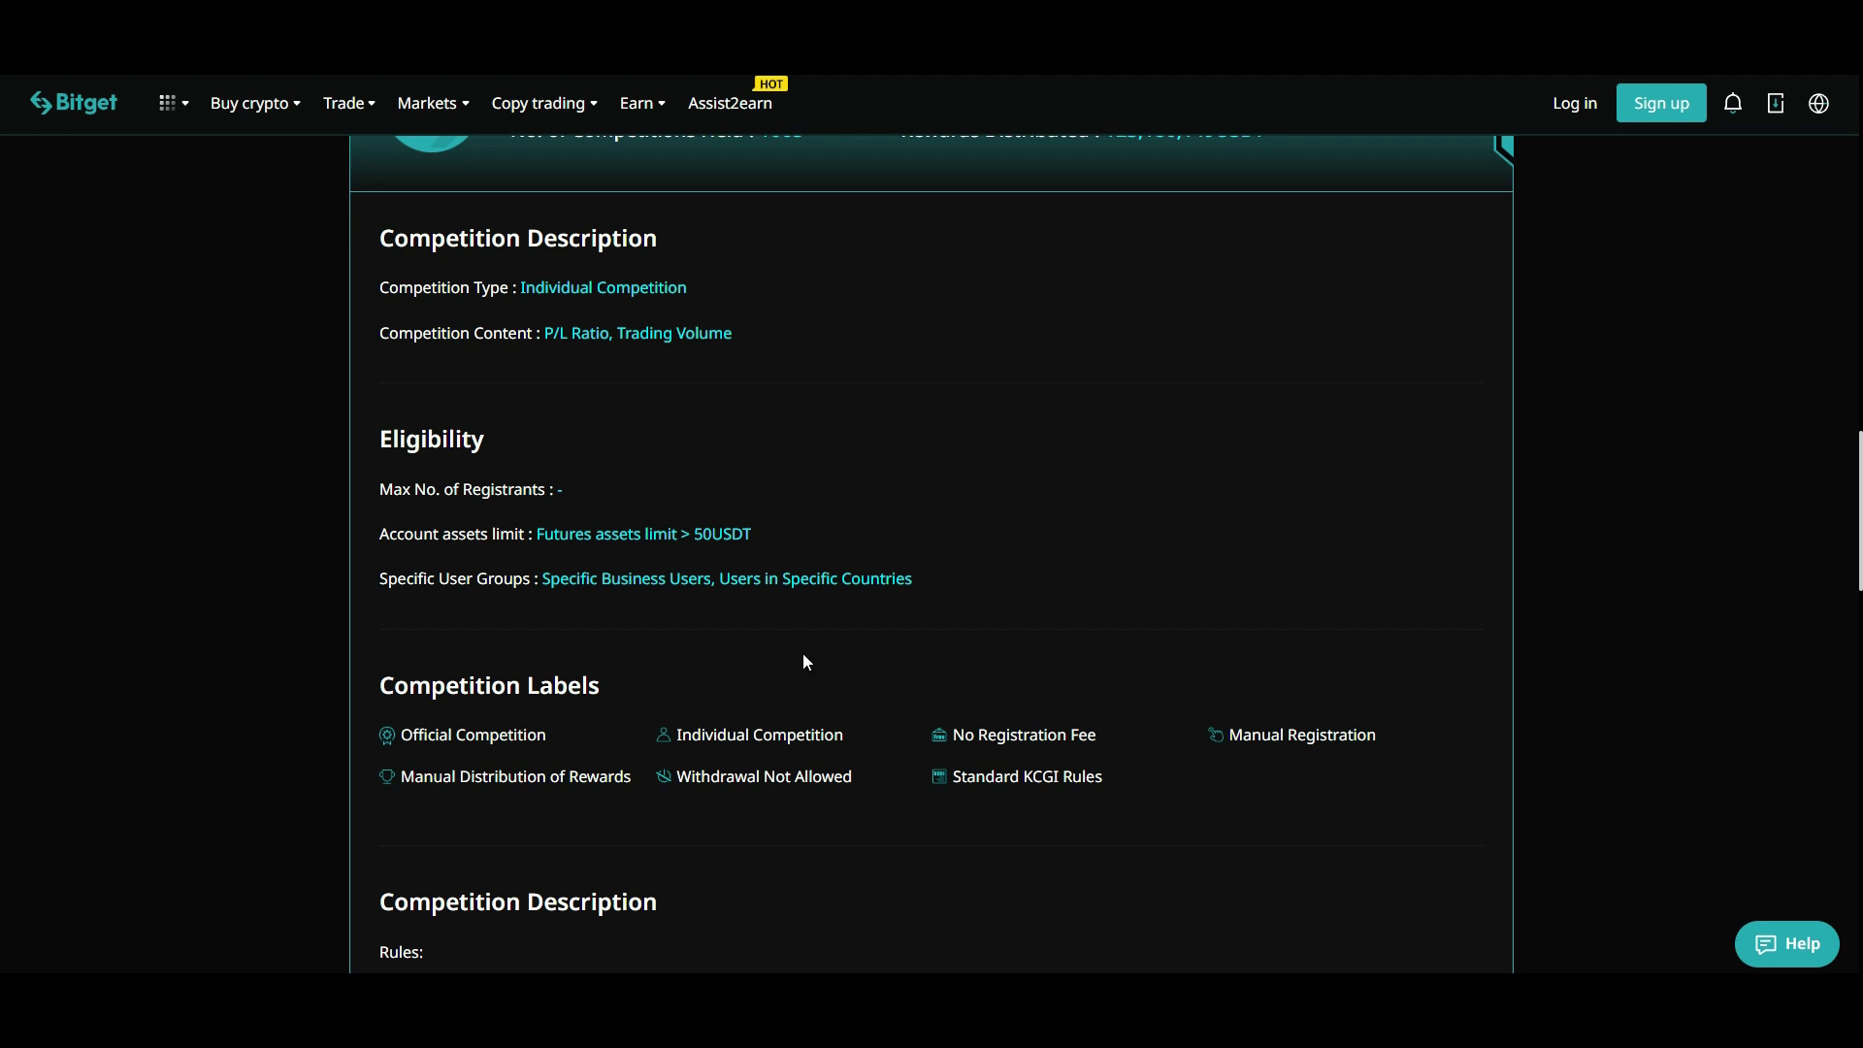
pyautogui.scroll(-5, 803, 661)
pyautogui.scroll(-4, 781, 615)
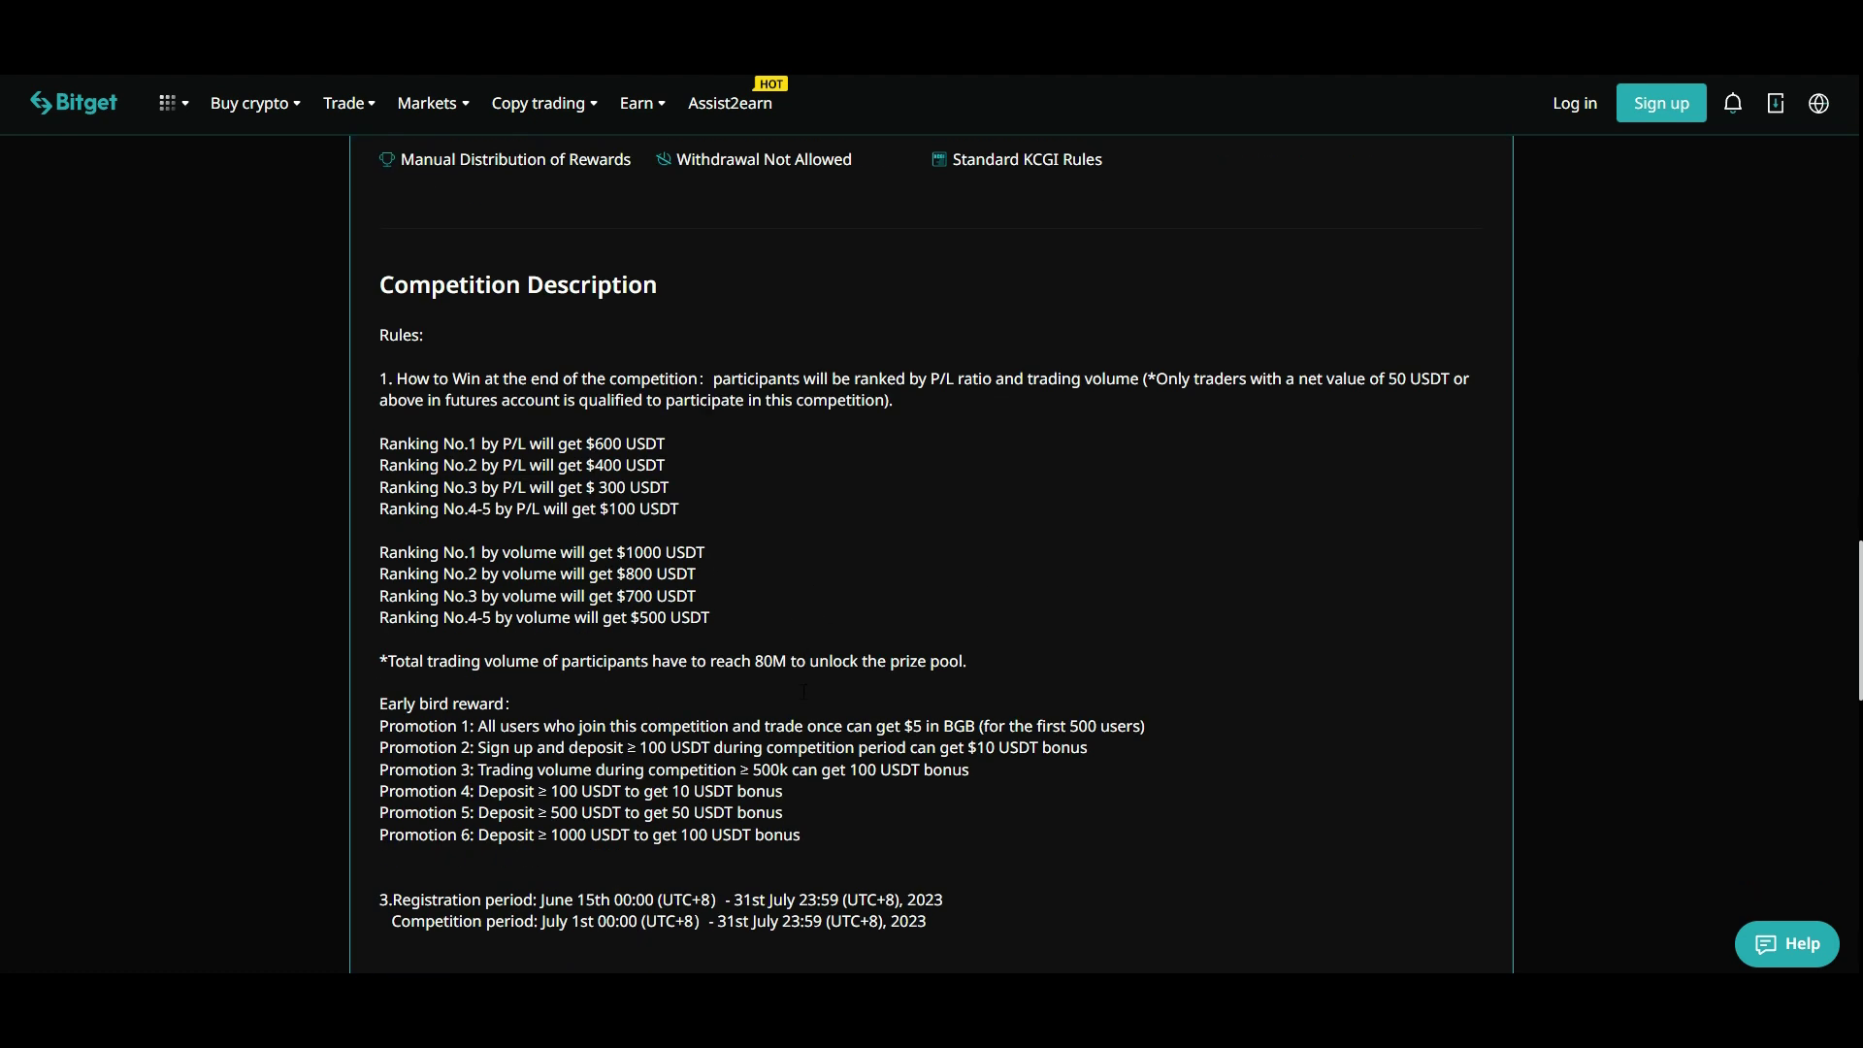
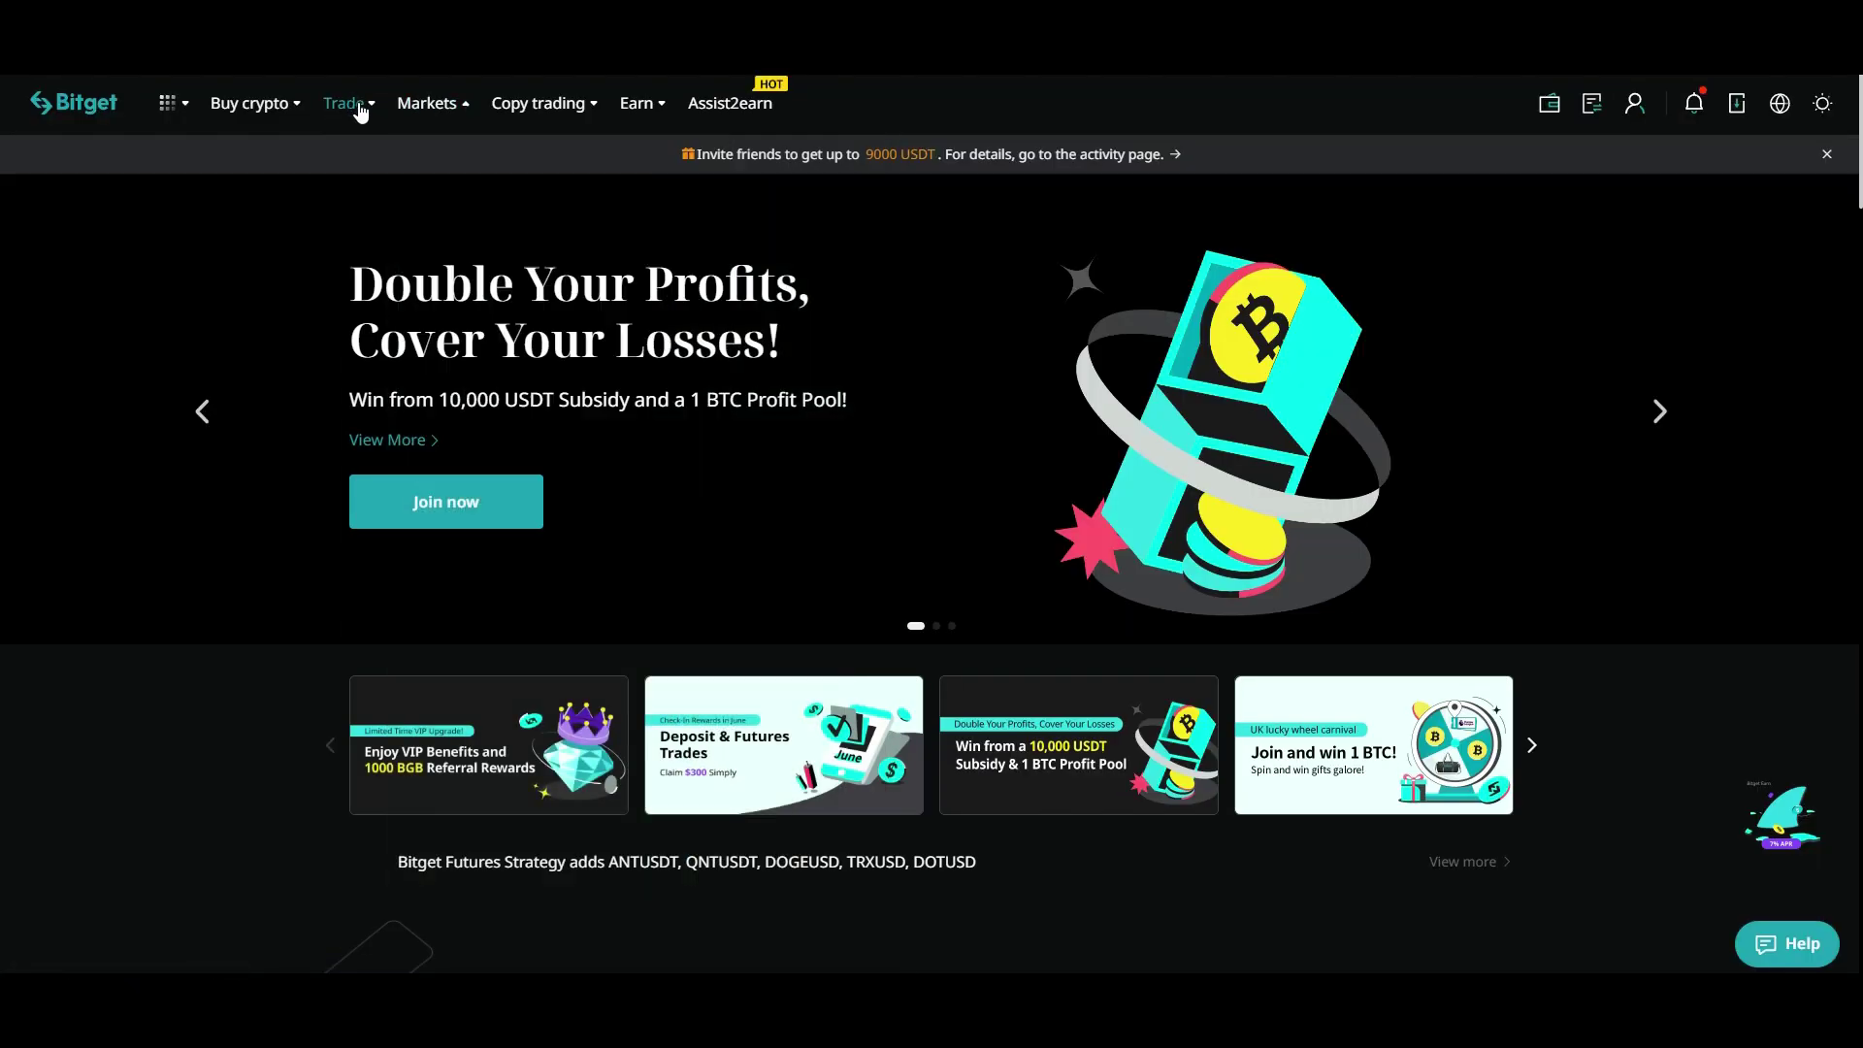
# Buy long SBTCSUSD in Coin-M futures demo trading at market price with 24% of the openable quantity, 4.311 SBTC, at 20X cross leverage.
pyautogui.moveTo(340, 113)
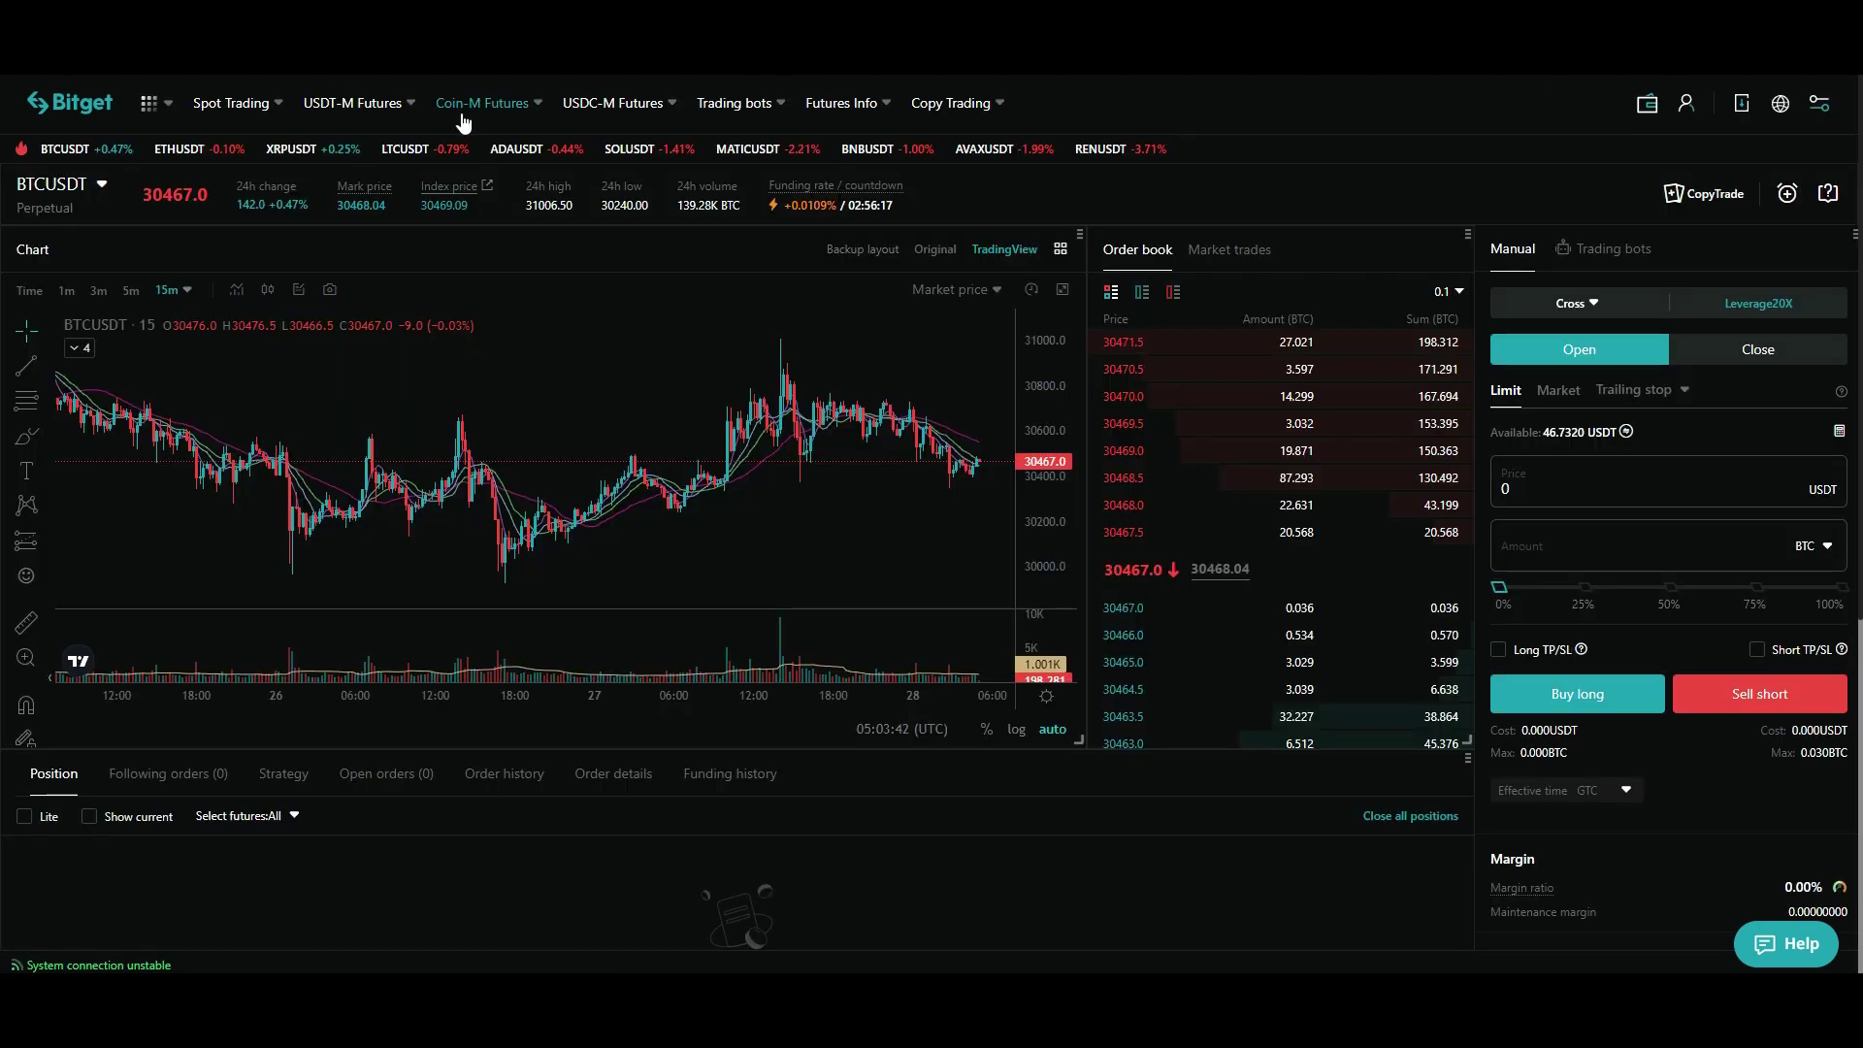
pyautogui.moveTo(463, 112)
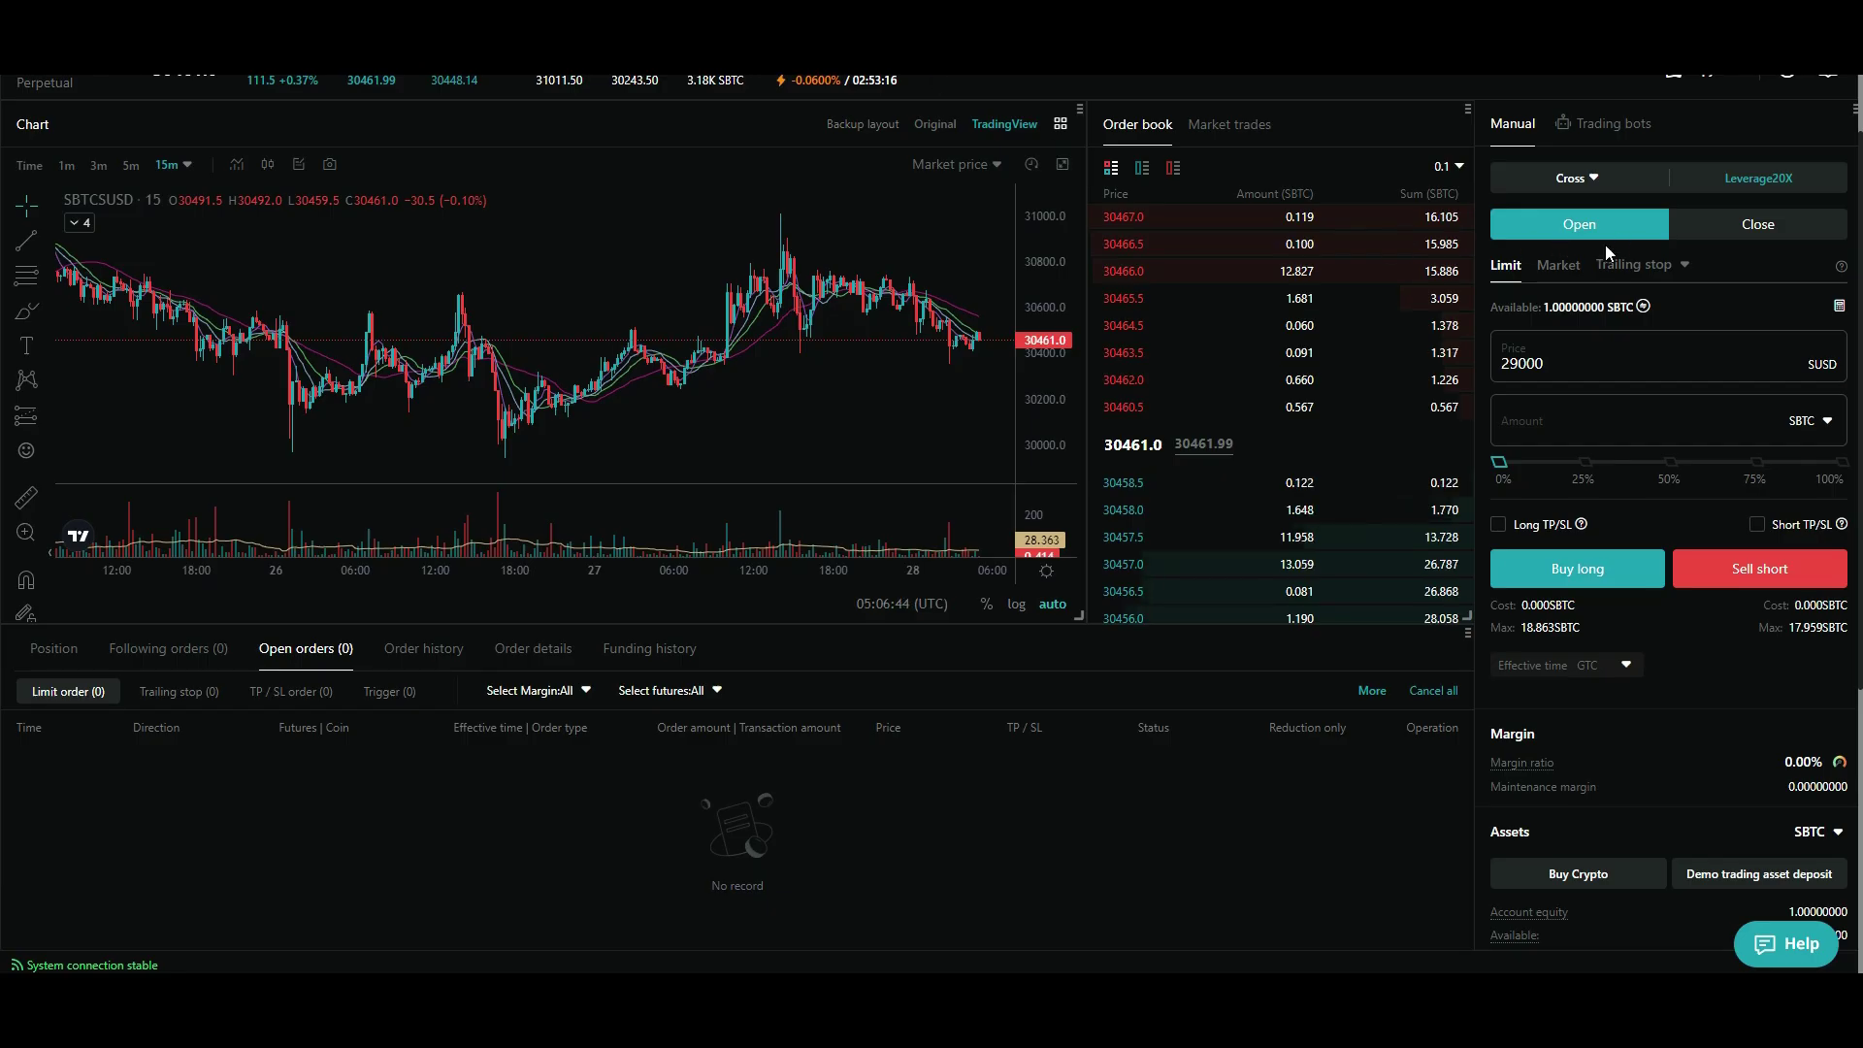
pyautogui.click(1558, 269)
pyautogui.click(1589, 463)
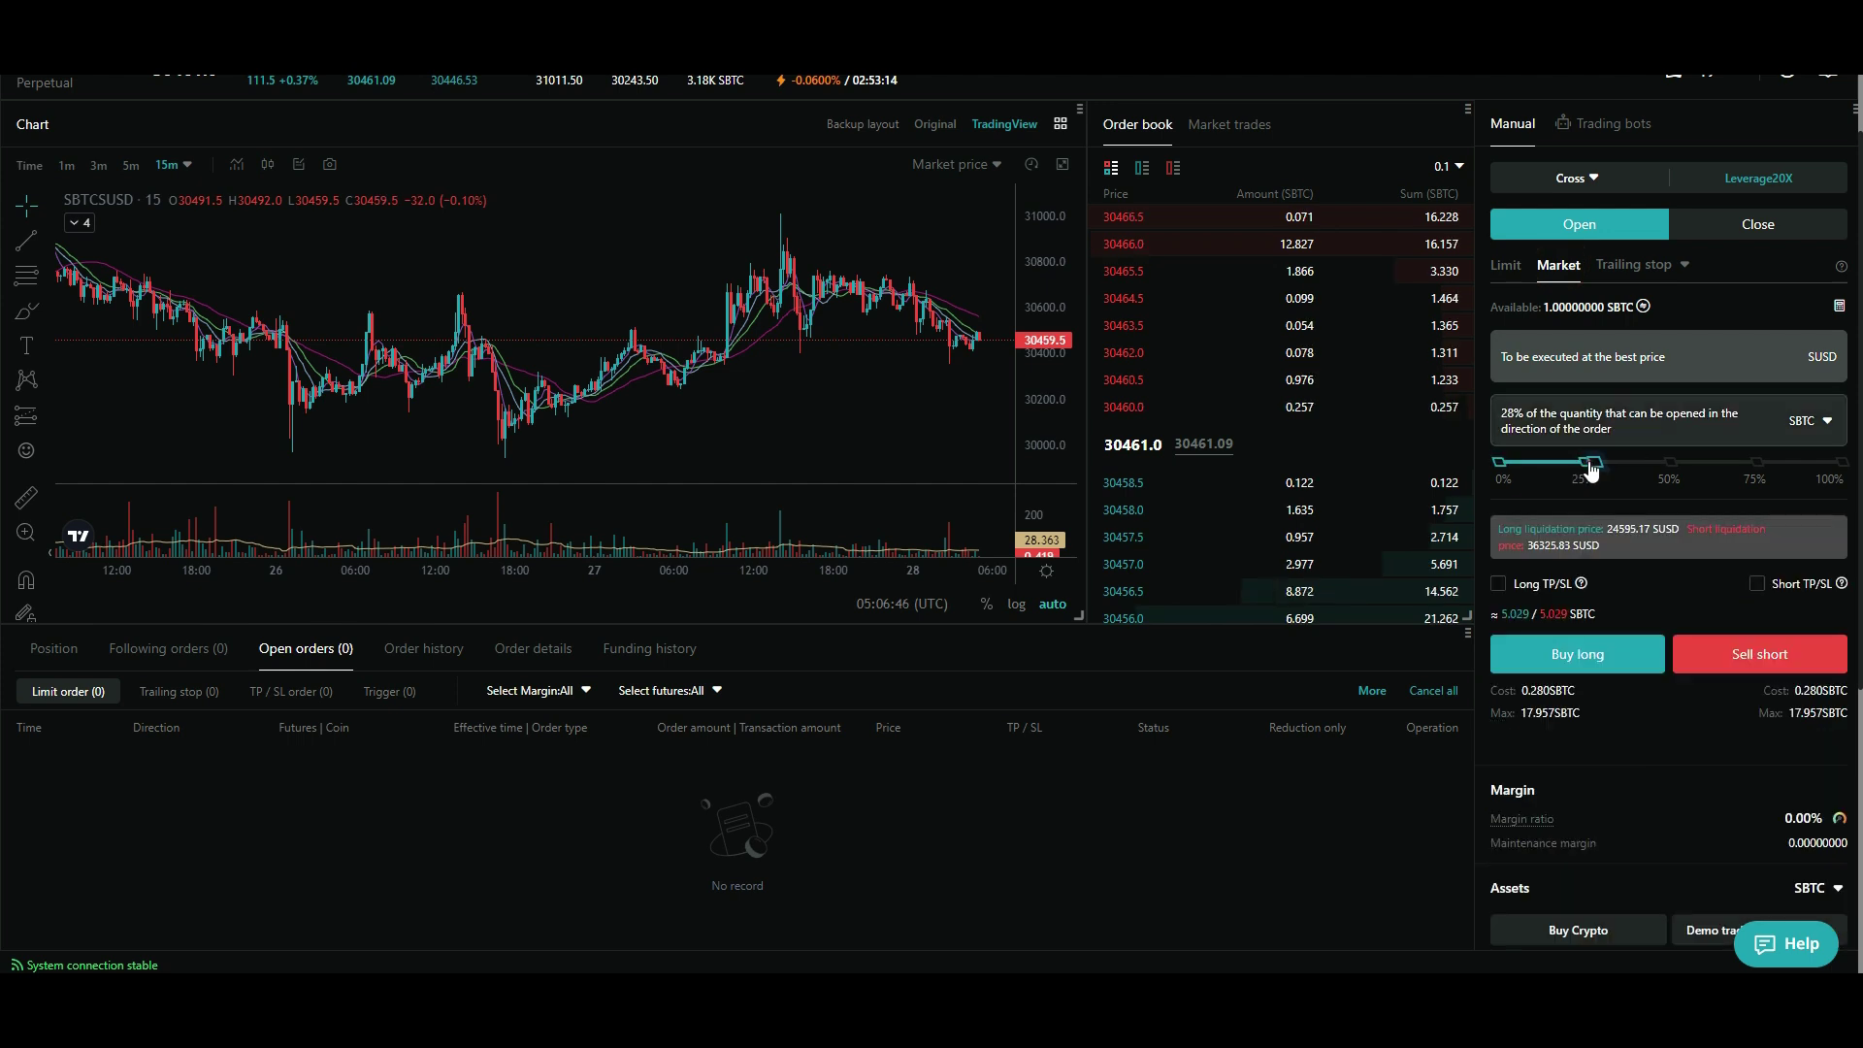
pyautogui.moveTo(1590, 463); pyautogui.dragTo(1581, 464)
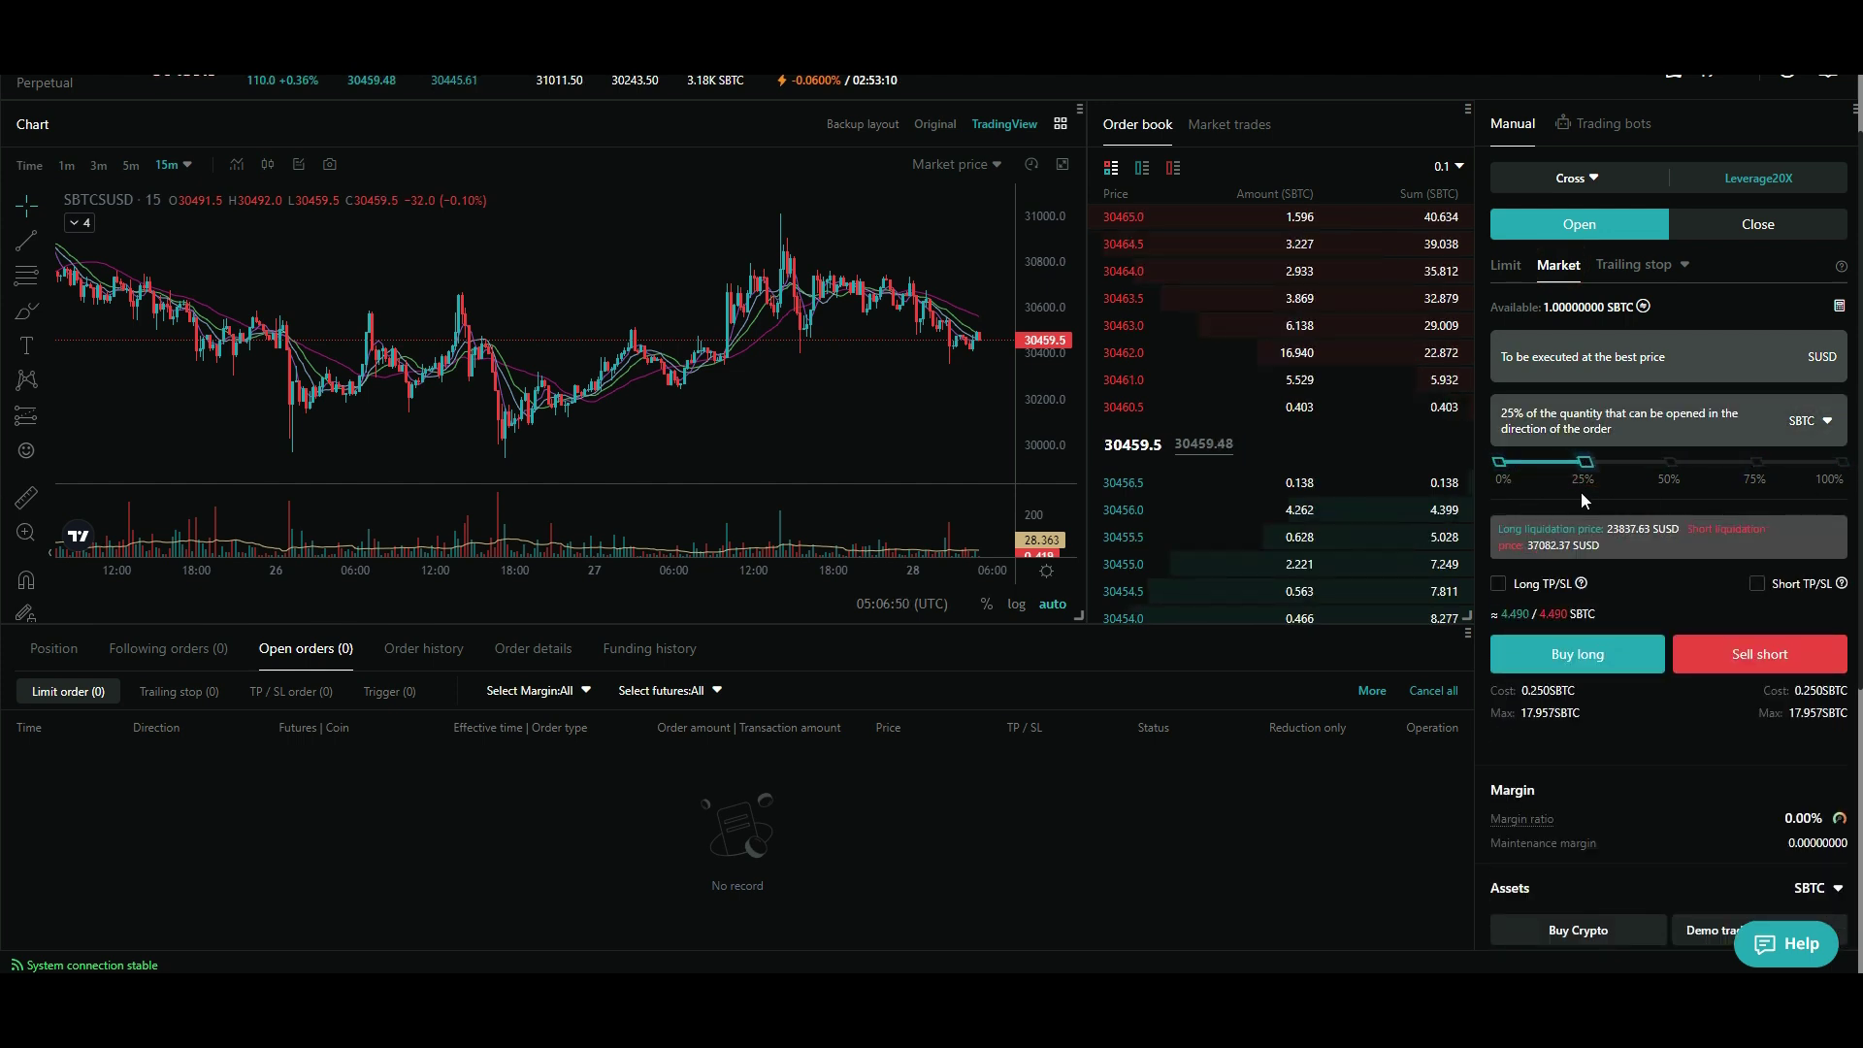
pyautogui.click(1615, 670)
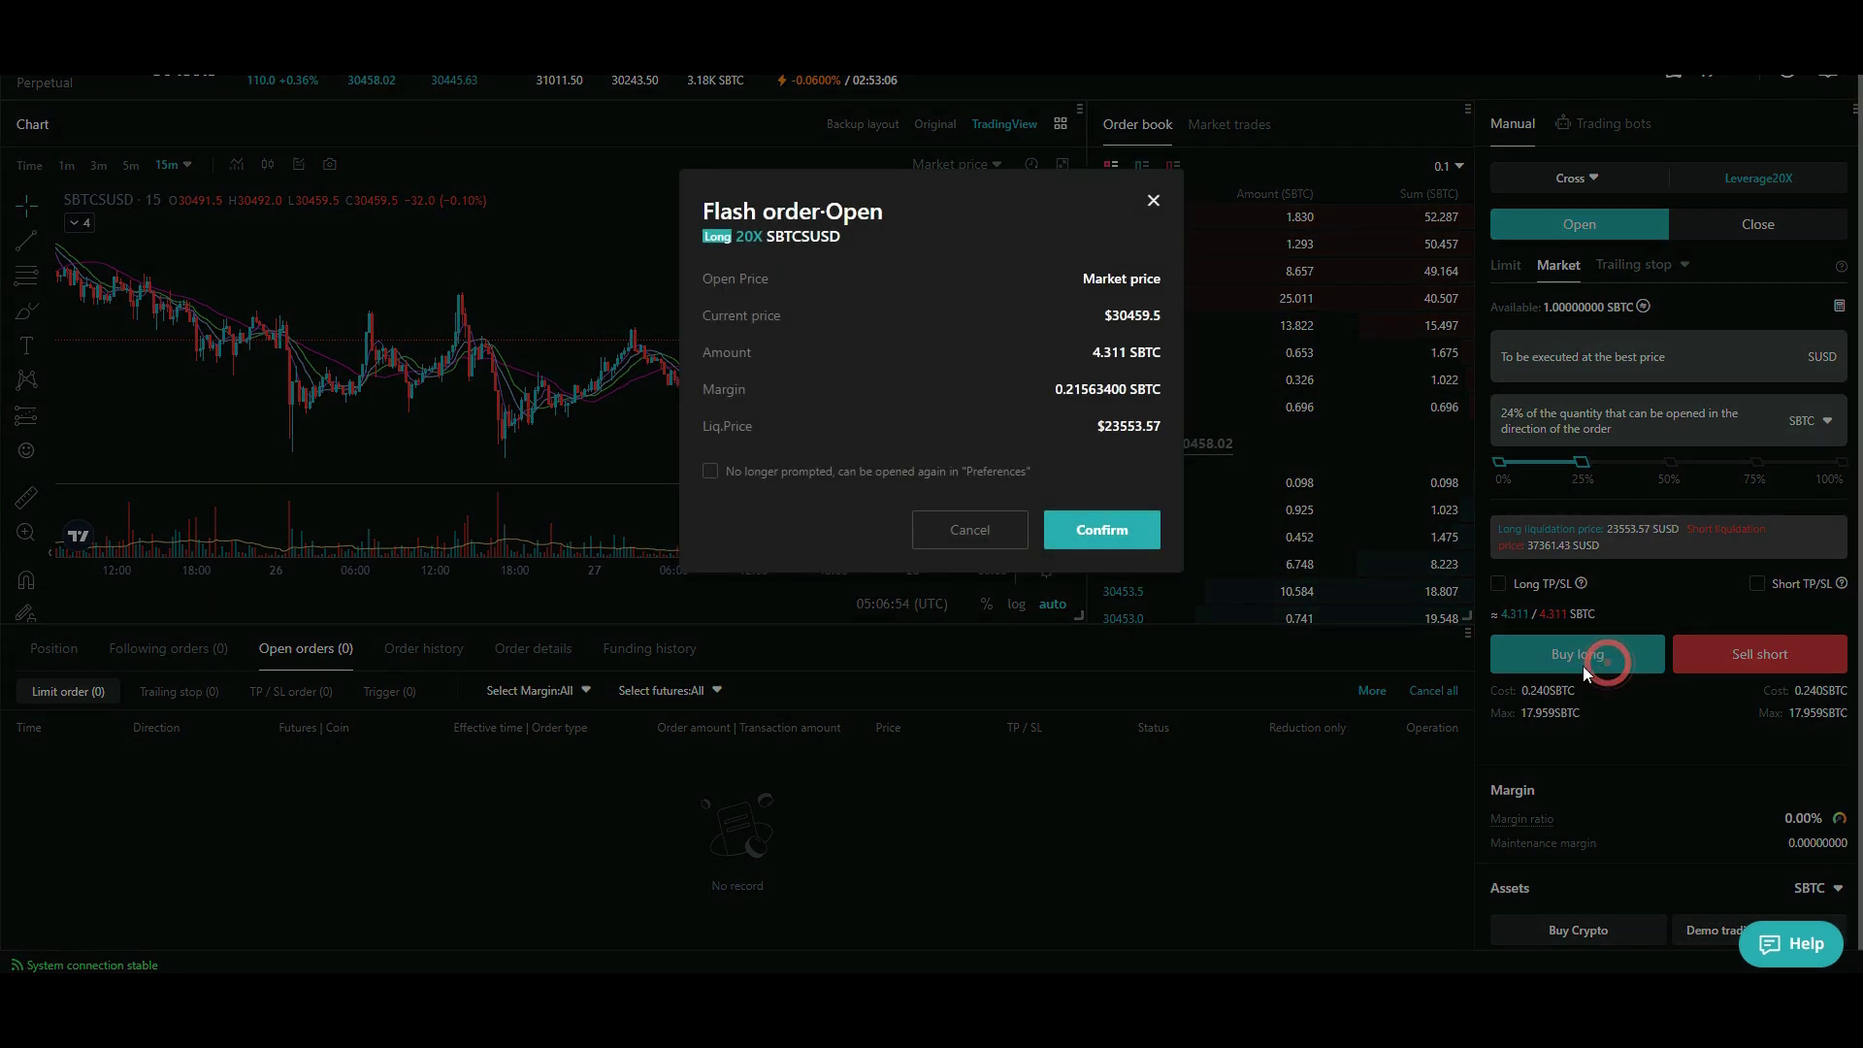
pyautogui.click(1131, 531)
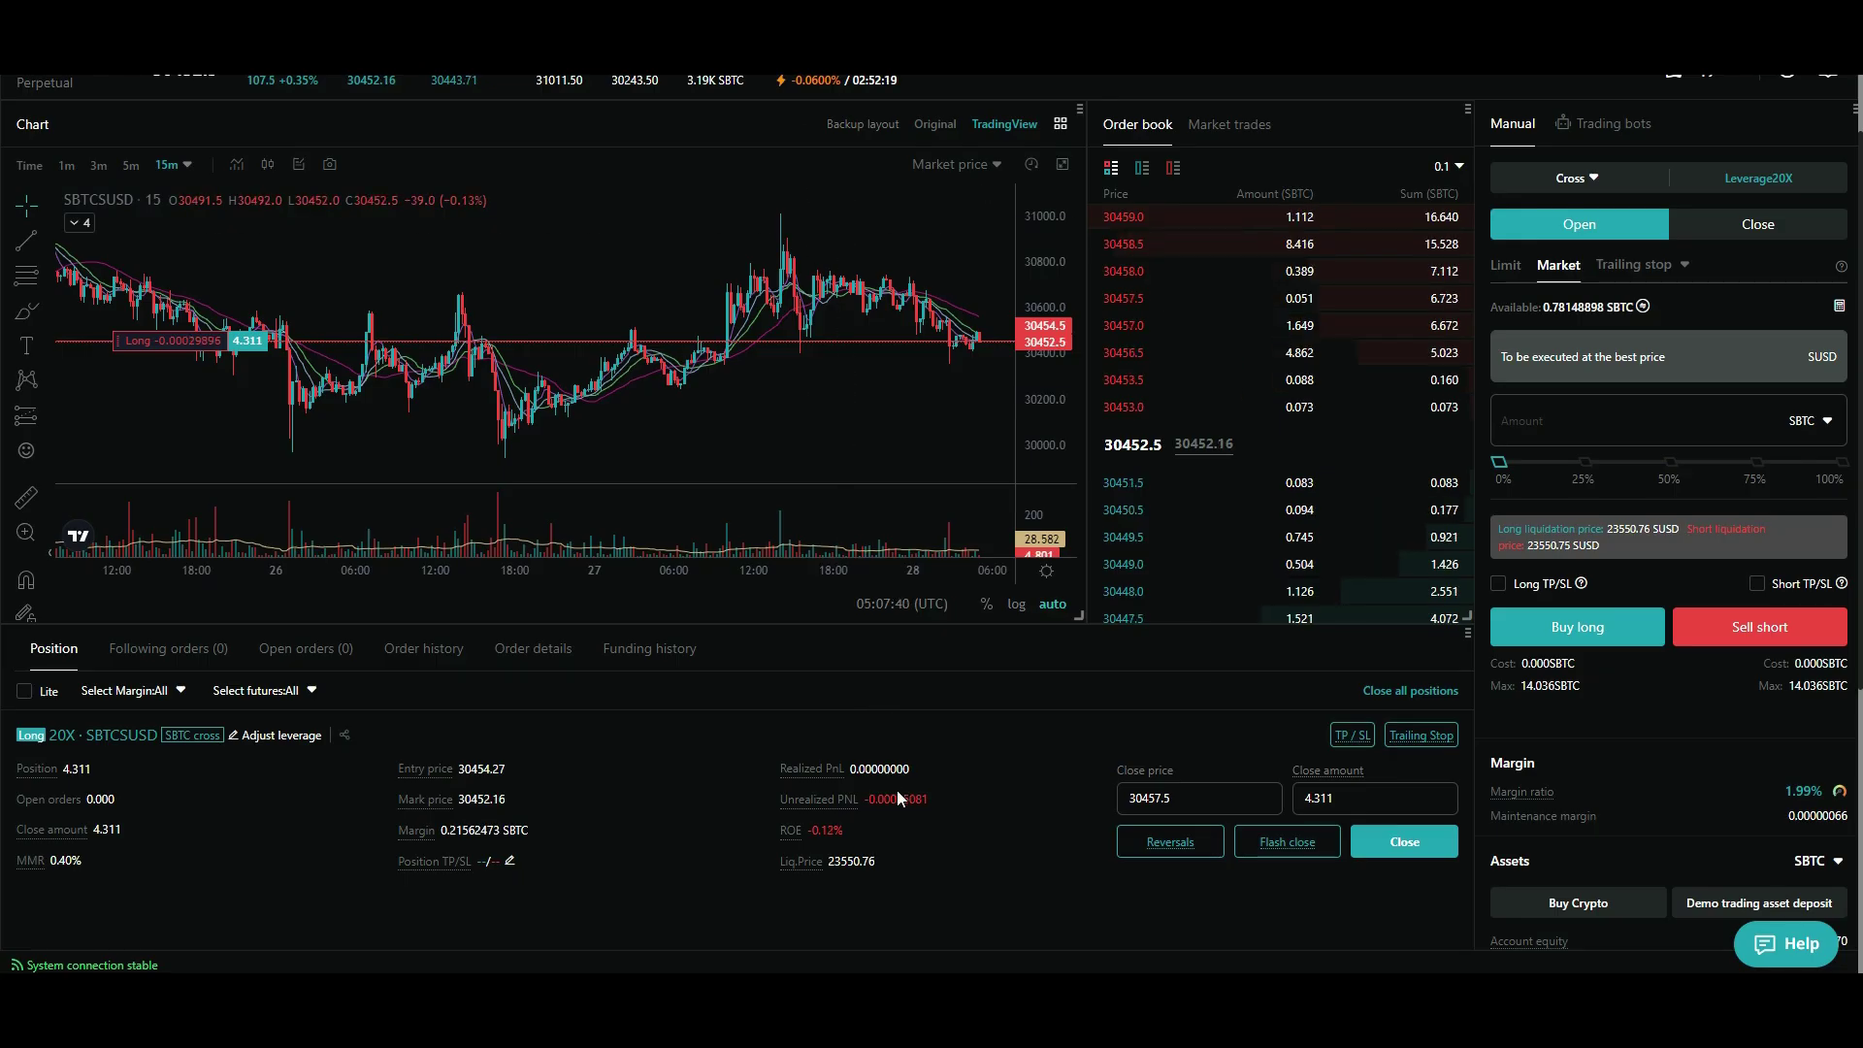
# View the take-profit and stop-loss options for the open SBTCSUSD long position and dismiss them without setting any prices.
pyautogui.click(509, 863)
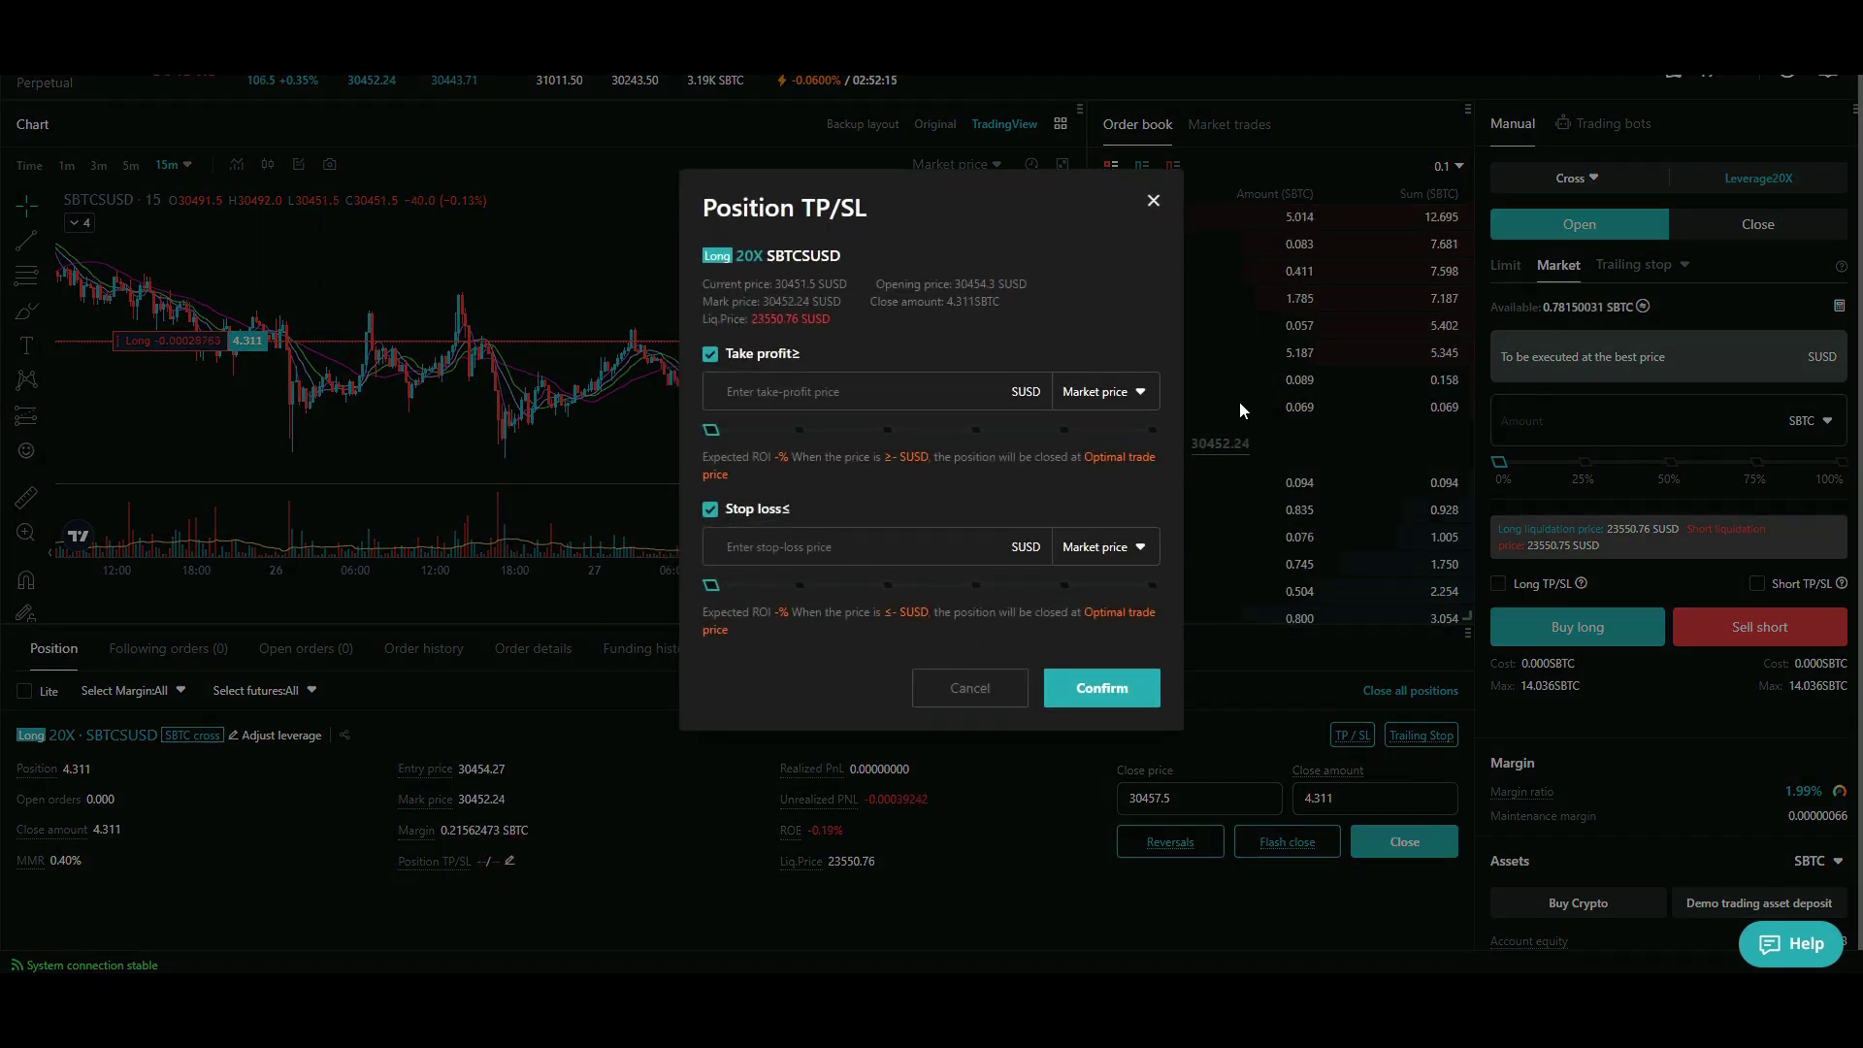
pyautogui.click(1153, 201)
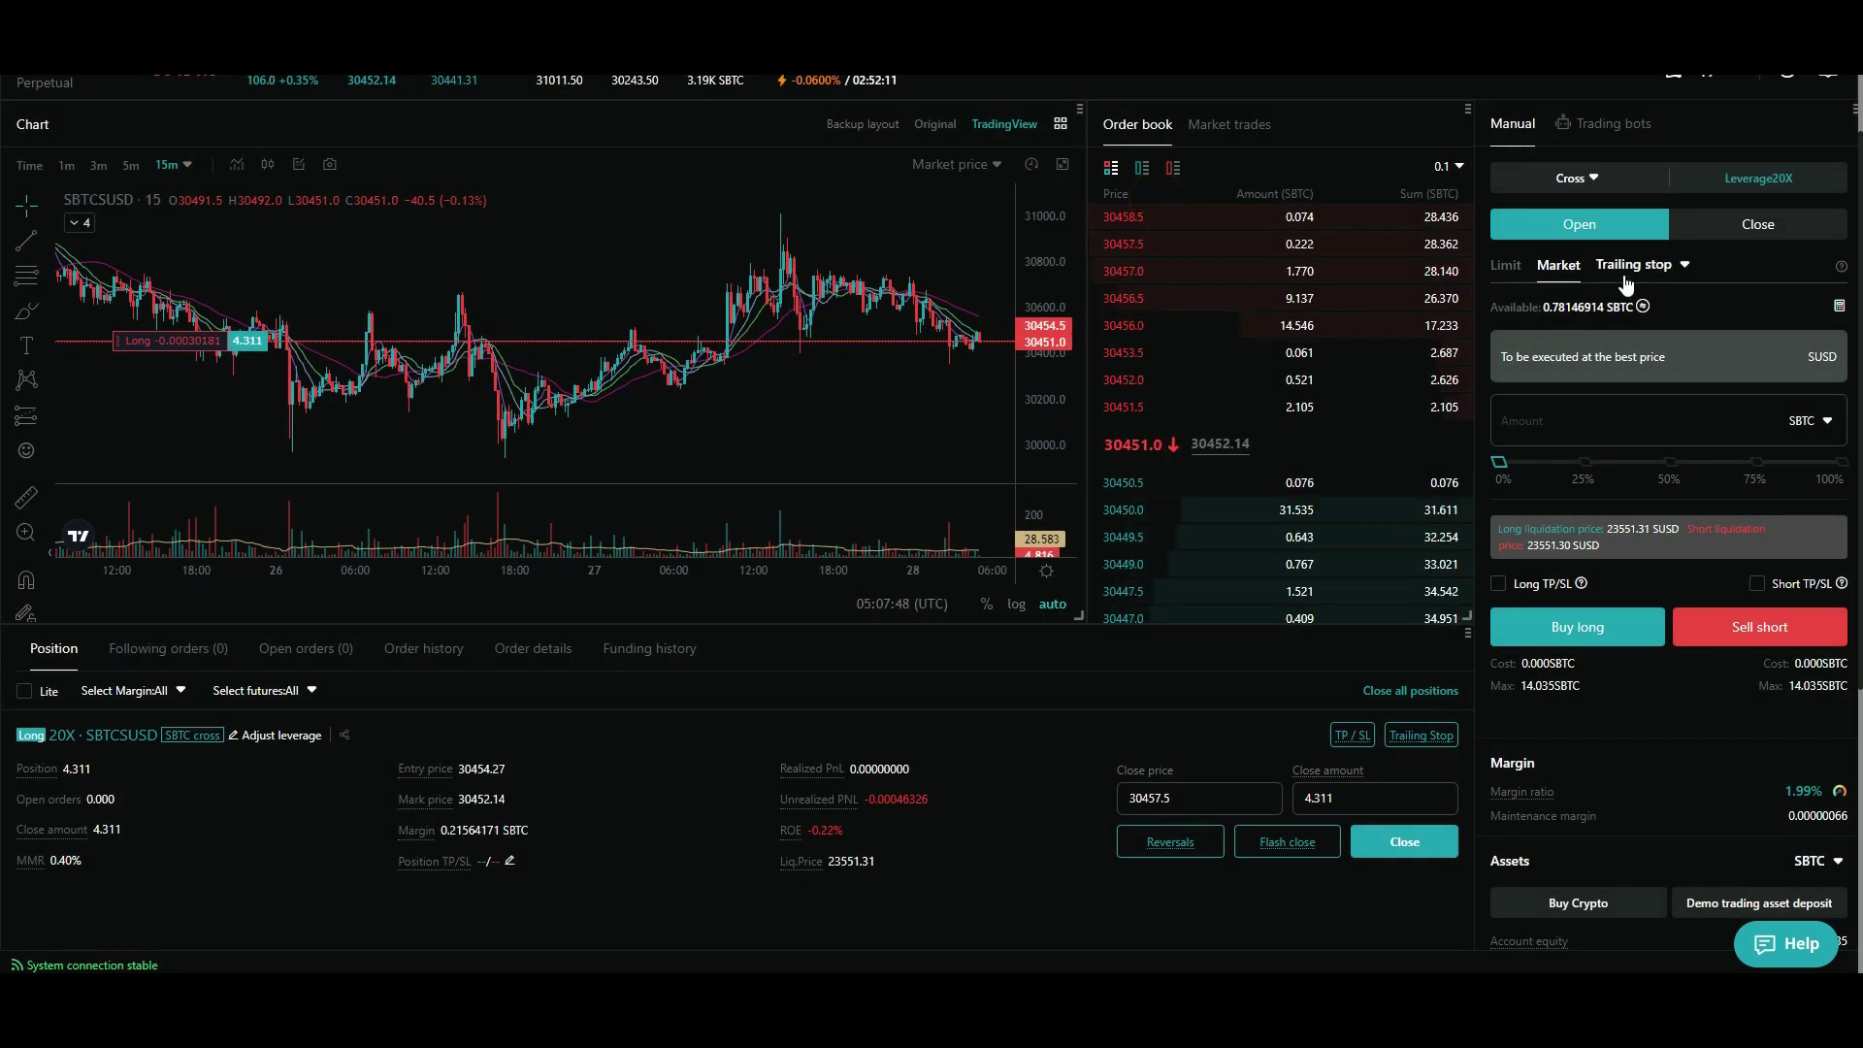